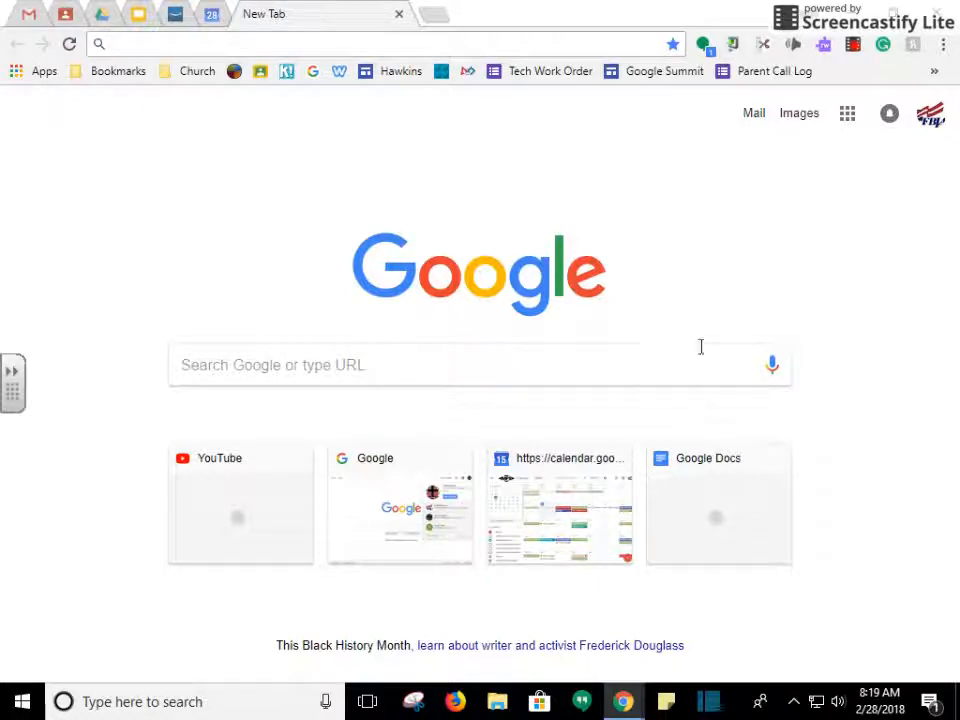
- Switch to Google Drive and open the My Docs folder inside Google Lessons
{"action": "left_click", "coordinate": [106, 24]}
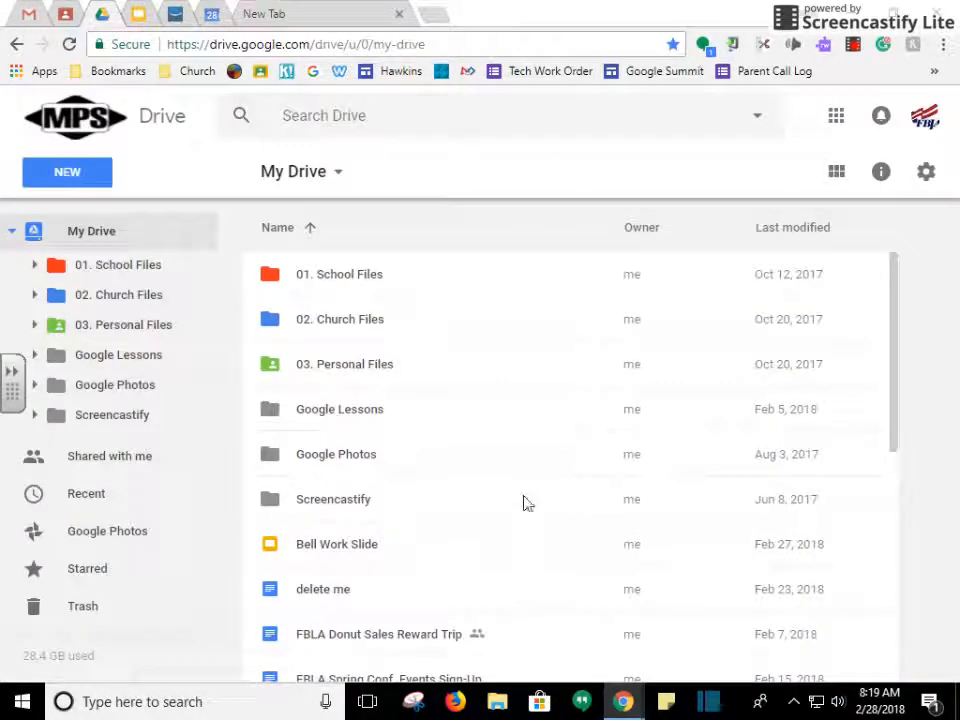
{"action": "double_click", "coordinate": [333, 418]}
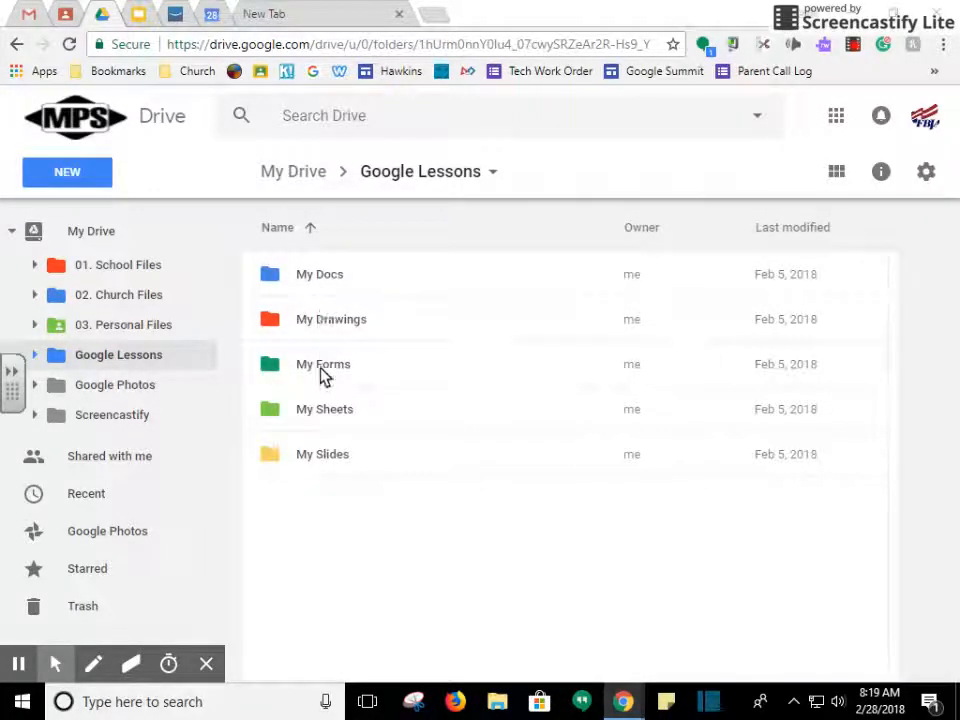
{"action": "left_click", "coordinate": [316, 278]}
{"action": "double_click", "coordinate": [316, 279]}
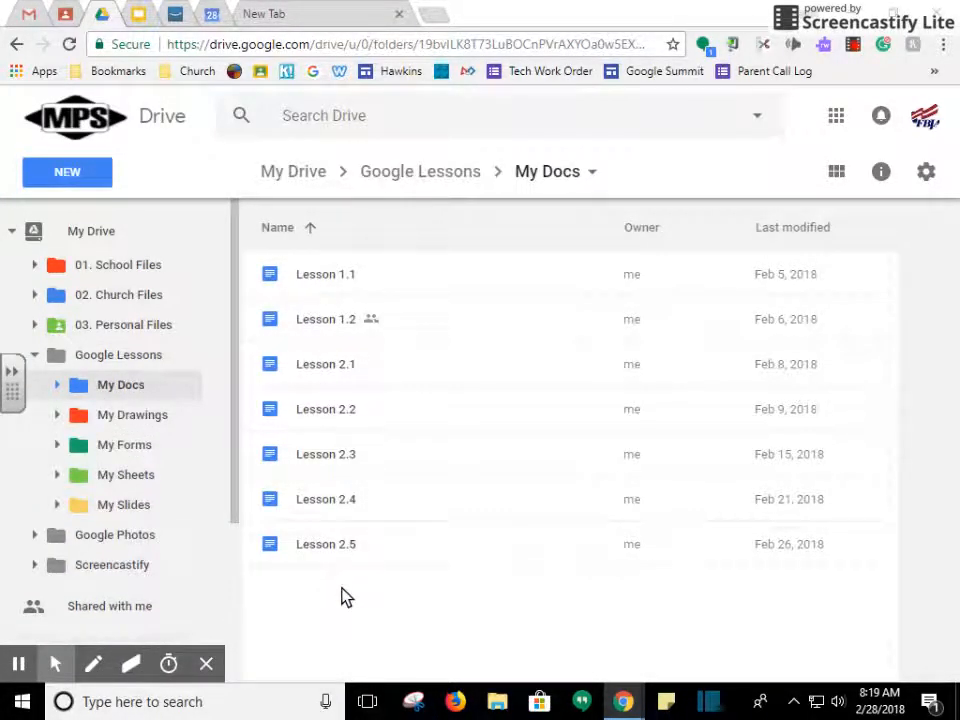
- Create a new Google Docs document in the My Docs folder and name it "Lesson 2.6"
{"action": "left_click", "coordinate": [88, 180]}
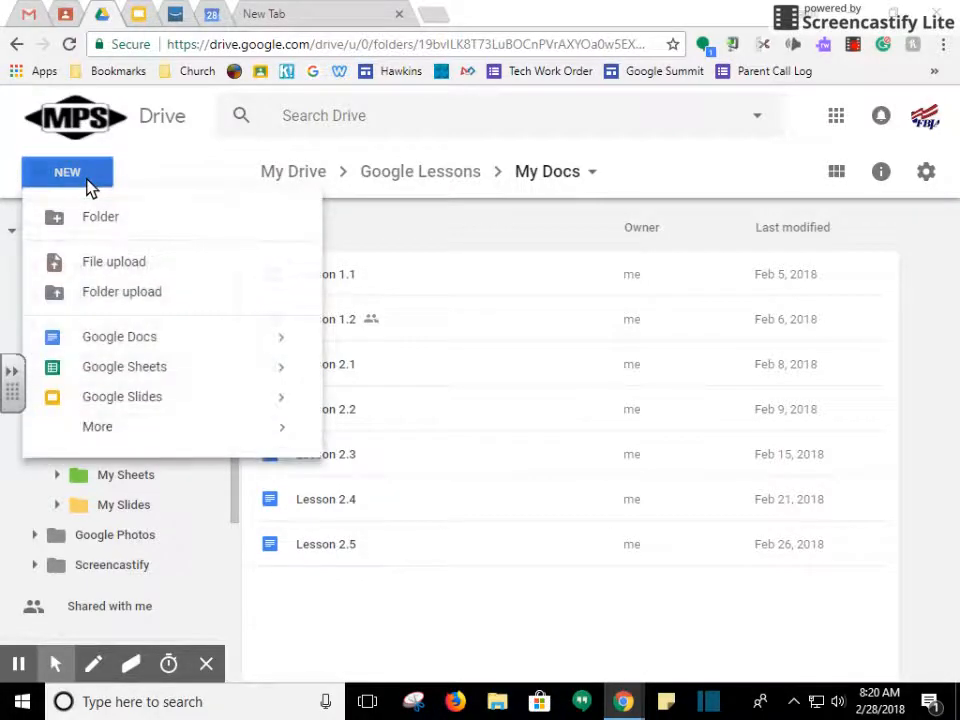
{"action": "left_click", "coordinate": [124, 343]}
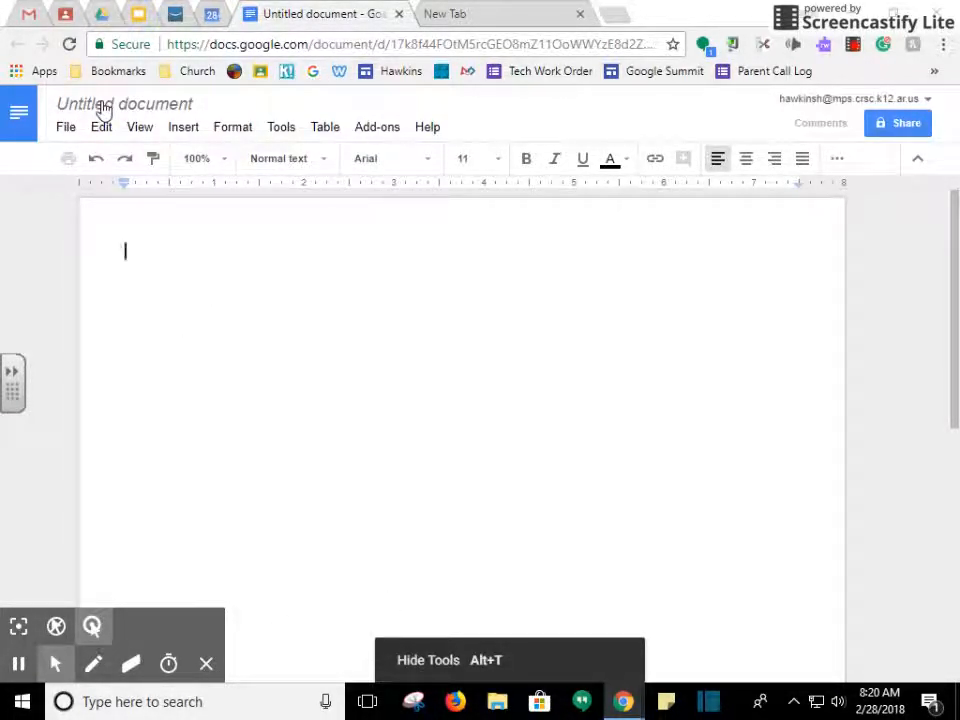
{"action": "left_click", "coordinate": [130, 104]}
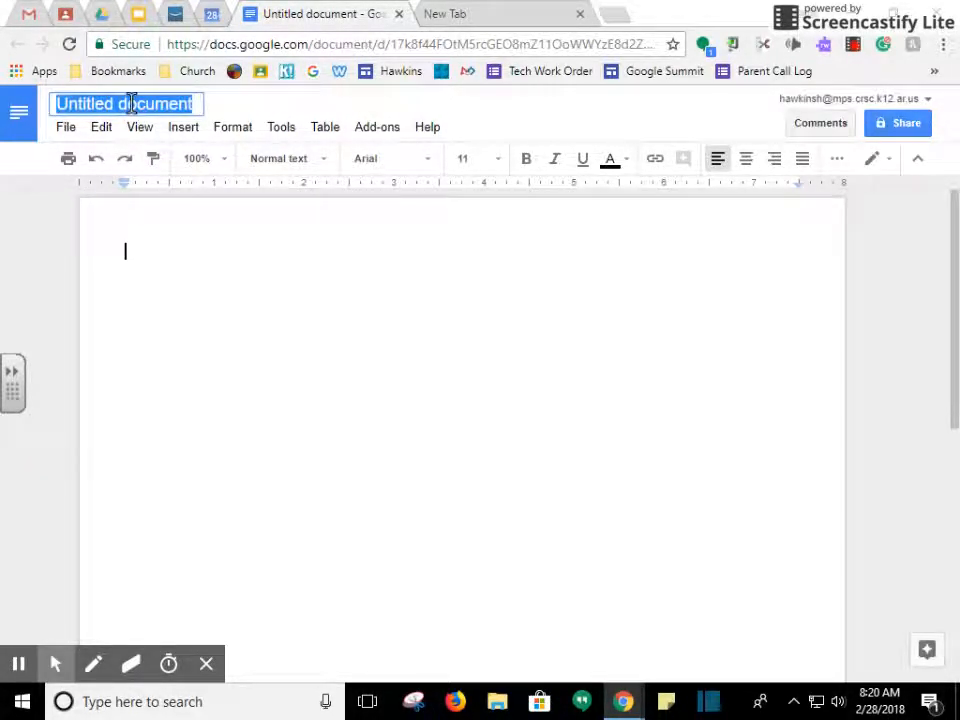
{"action": "type", "text": "Lesso"}
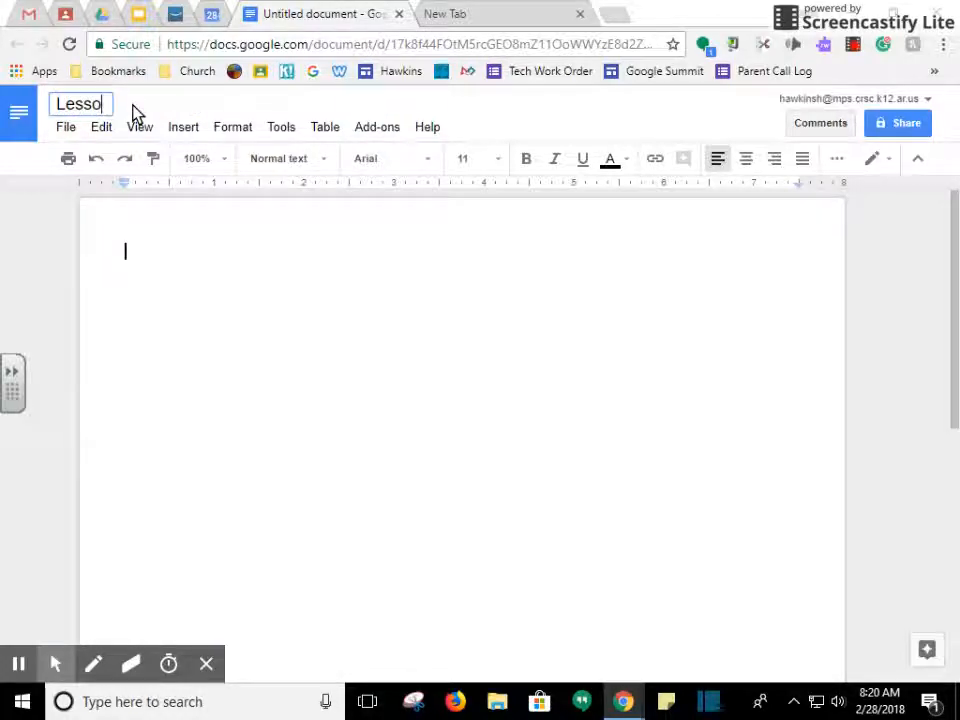
{"action": "type", "text": "n 2.6"}
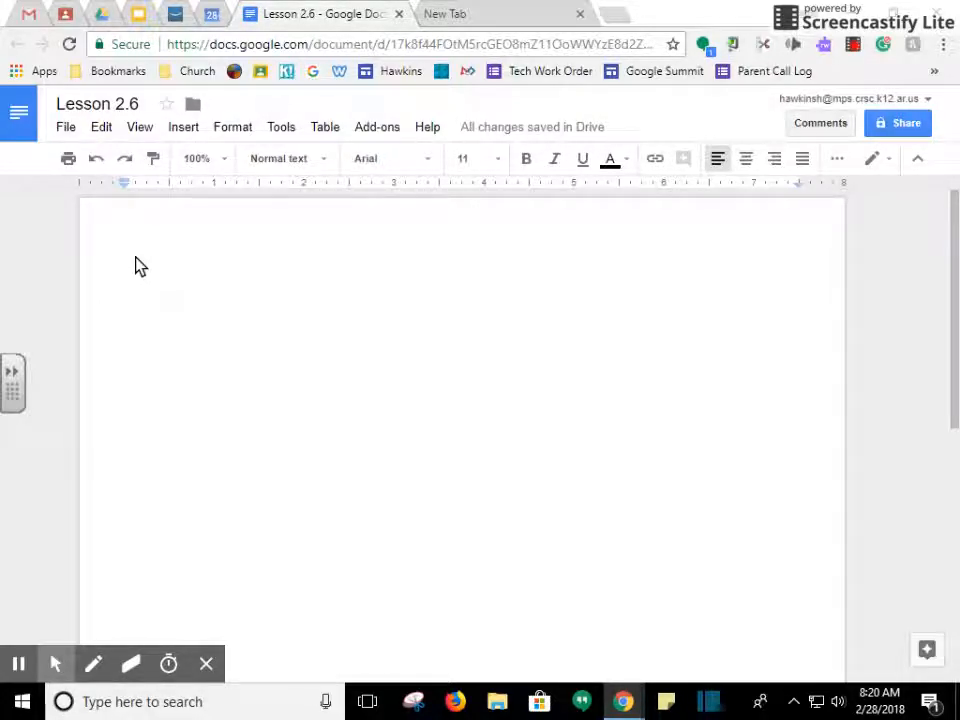
- Set the page orientation to landscape in the page setup
{"action": "left_click", "coordinate": [68, 130]}
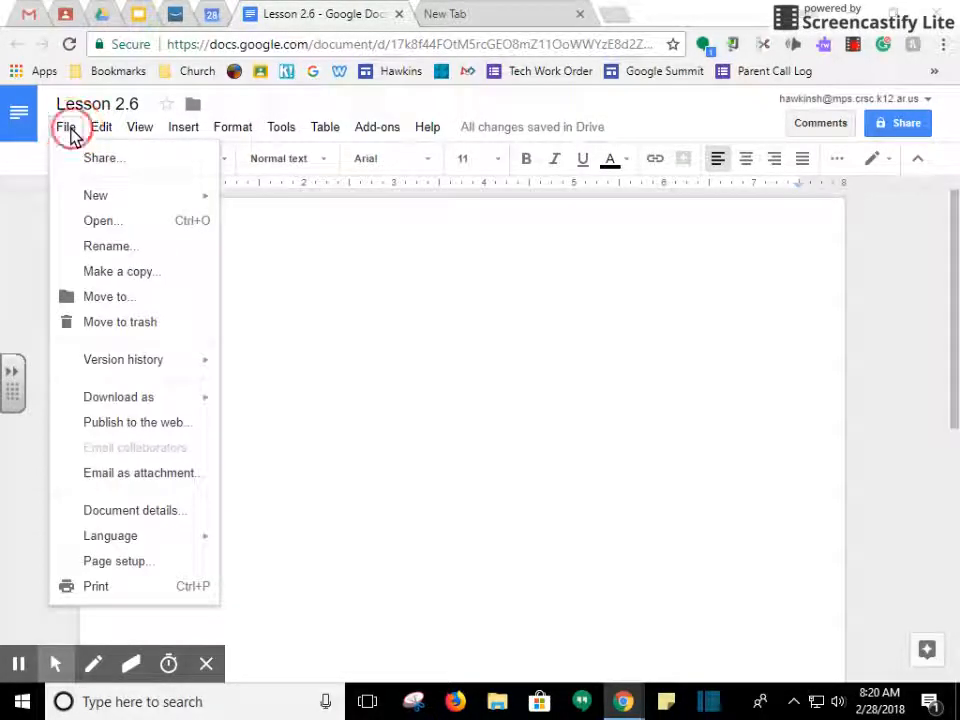
{"action": "left_click", "coordinate": [117, 568]}
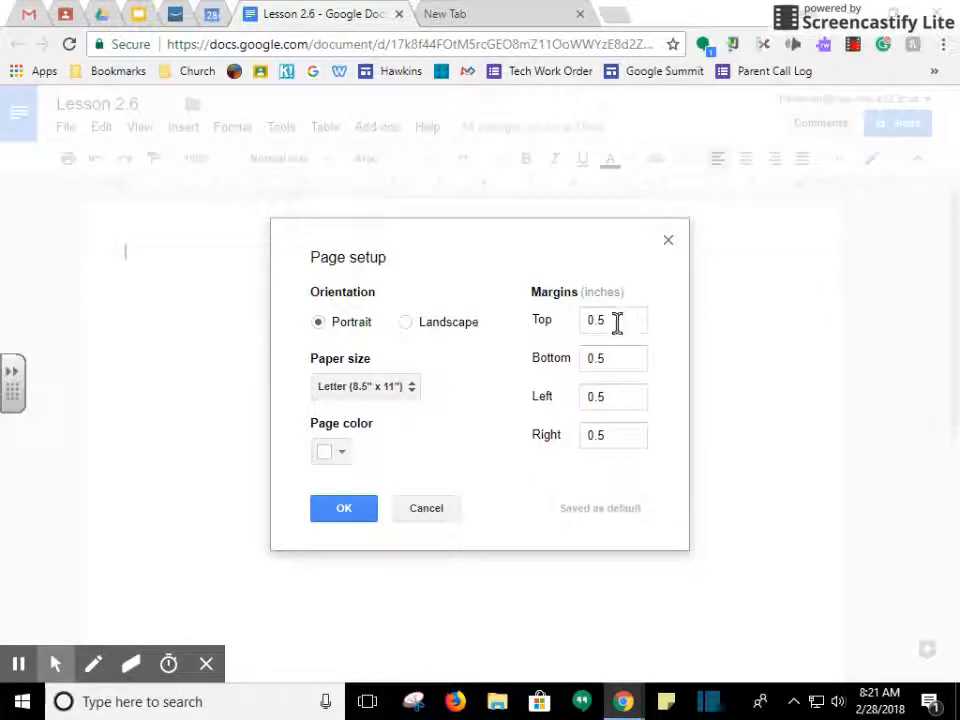
{"action": "left_click", "coordinate": [405, 322]}
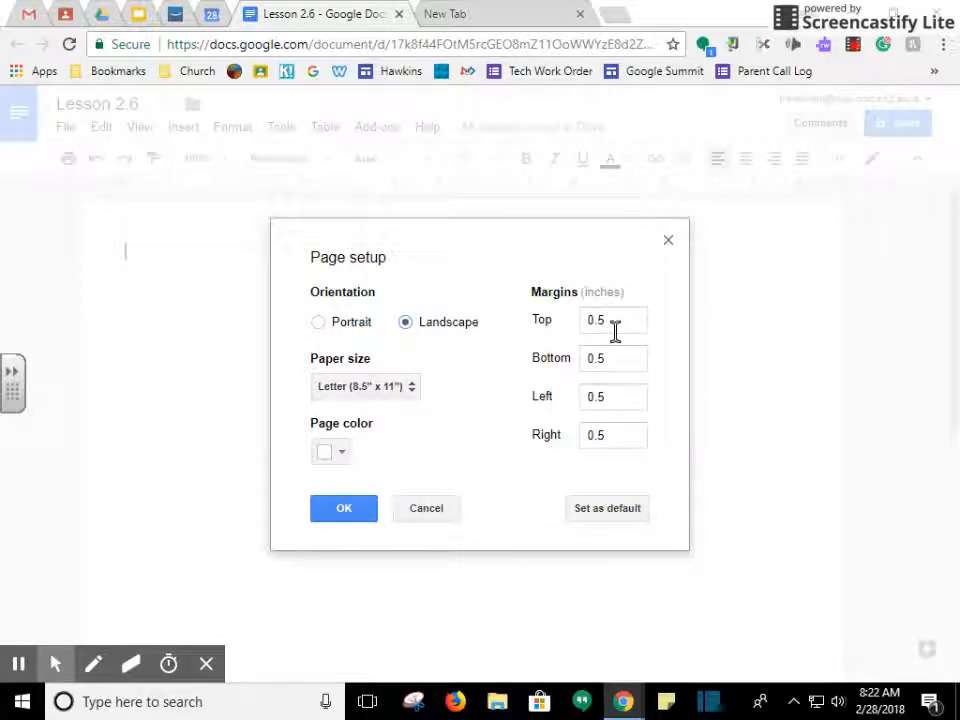
- Set the top, bottom, left and right page margins to 1 inch
{"action": "left_click_drag", "start_coordinate": [617, 320], "coordinate": [574, 328]}
{"action": "type", "text": "1"}
{"action": "key", "text": "Tab"}
{"action": "type", "text": "1"}
{"action": "key", "text": "Tab"}
{"action": "type", "text": "1"}
{"action": "key", "text": "Tab"}
{"action": "type", "text": "1"}
{"action": "key", "text": "Tab"}
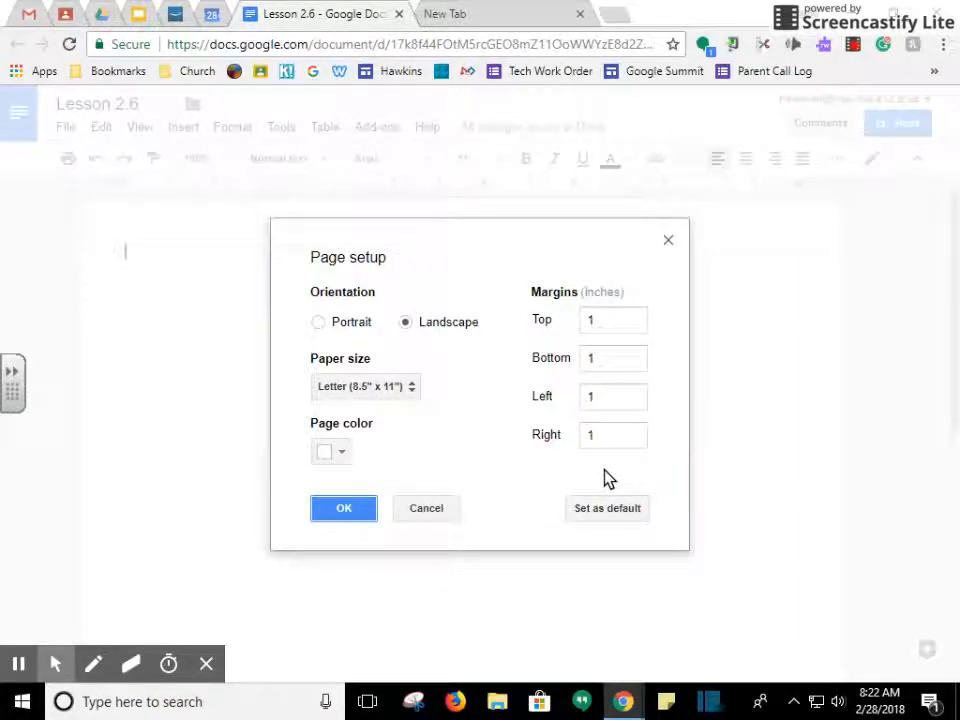
- Set the top, bottom, left and right page margins to 0.5 inches
{"action": "left_click", "coordinate": [672, 346]}
{"action": "left_click", "coordinate": [615, 320]}
{"action": "double_click", "coordinate": [615, 320]}
{"action": "type", "text": "0.5"}
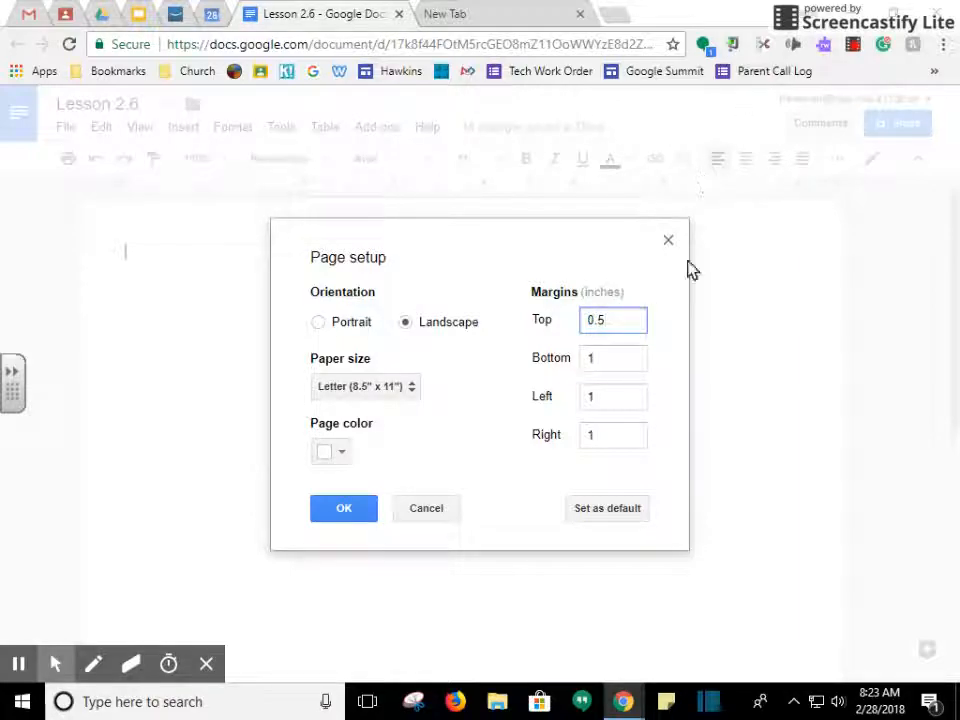
{"action": "double_click", "coordinate": [602, 362]}
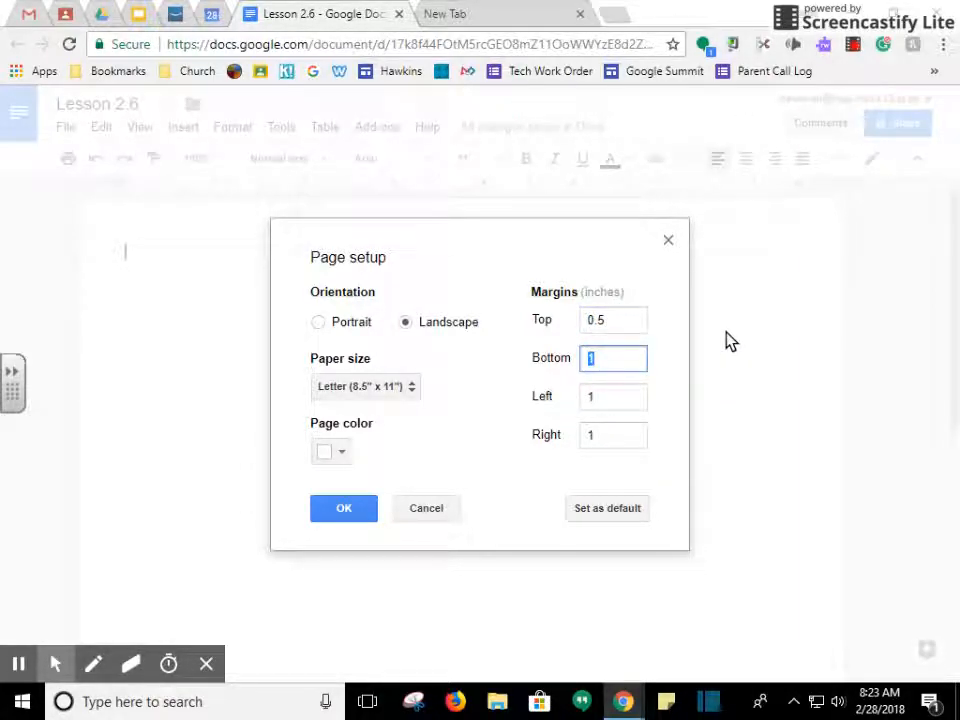
{"action": "type", "text": "0.5"}
{"action": "key", "text": "Tab"}
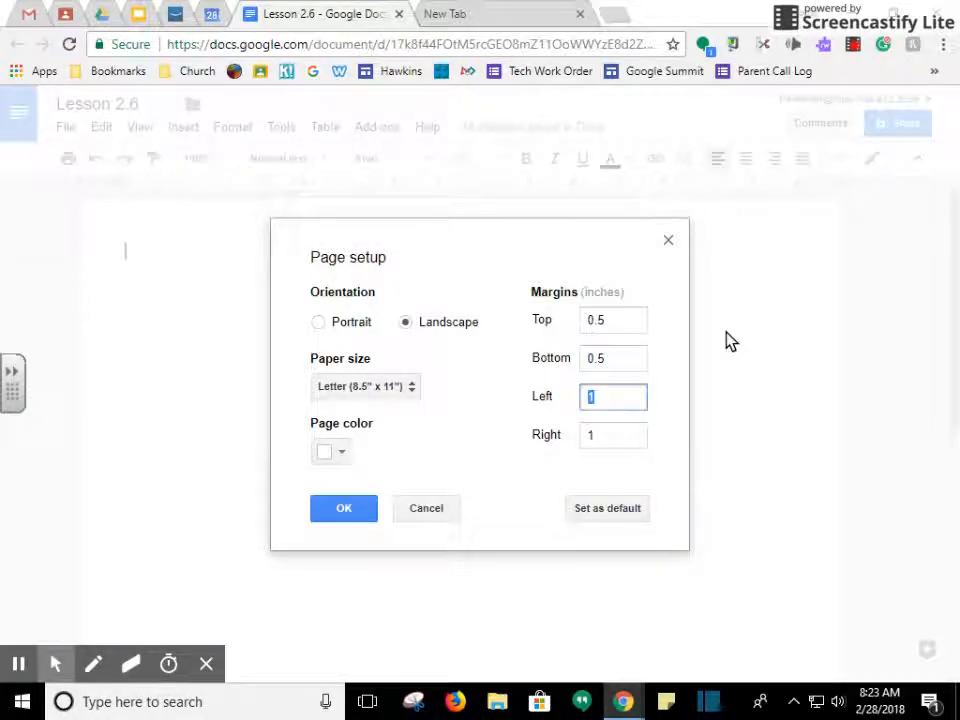
{"action": "key", "text": "BackSpace"}
{"action": "type", "text": "0.5"}
{"action": "key", "text": "Tab"}
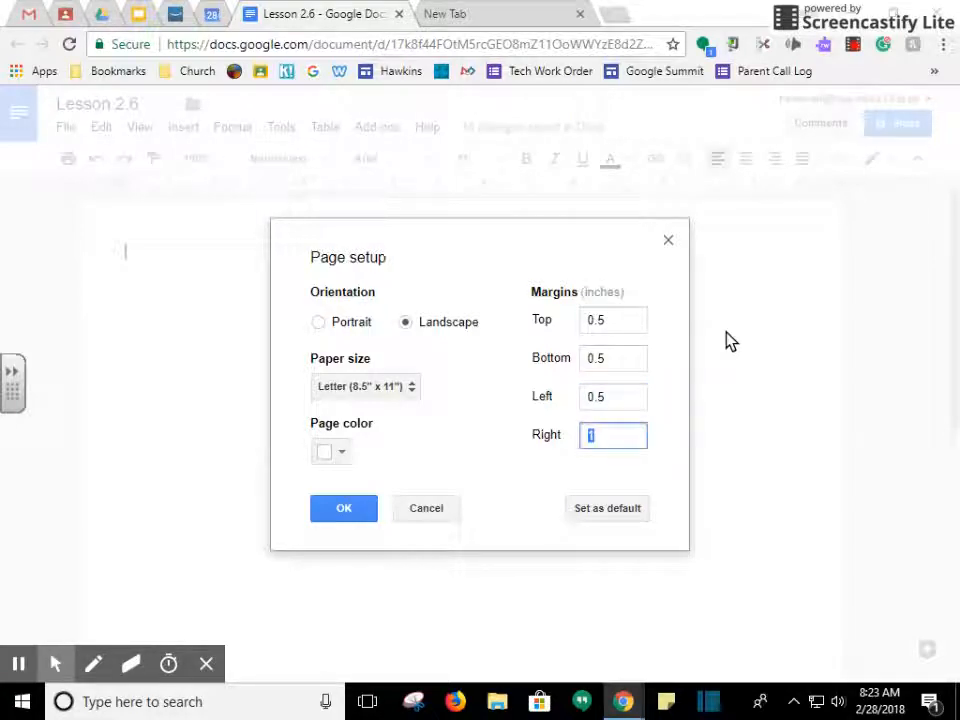
{"action": "type", "text": "0.5"}
- Choose black as the page color and apply the page setup
{"action": "left_click", "coordinate": [344, 456]}
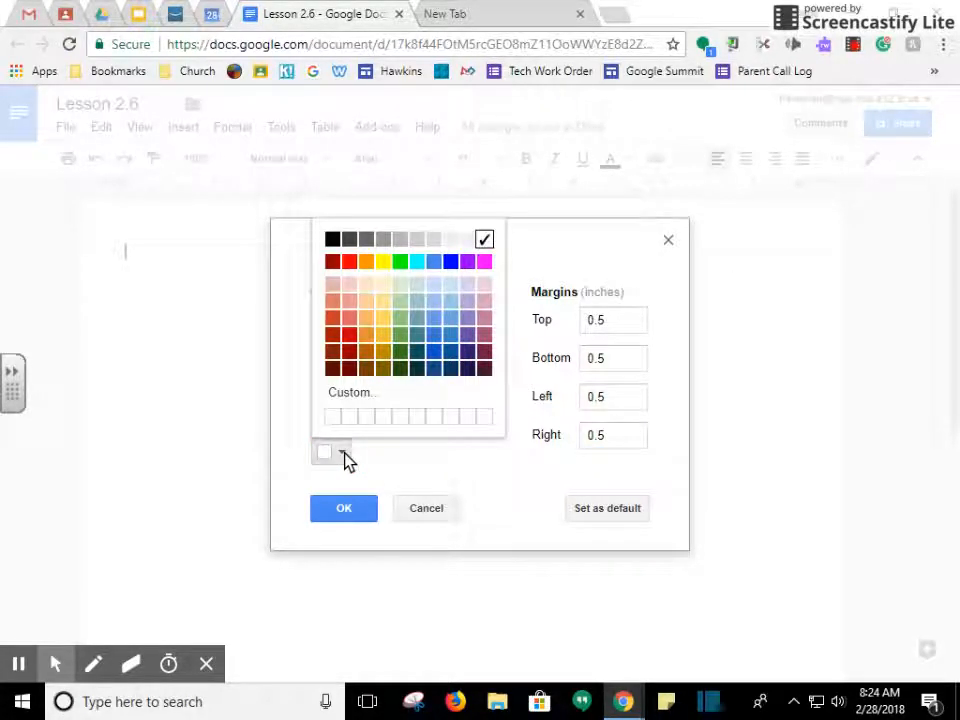
{"action": "left_click", "coordinate": [333, 240]}
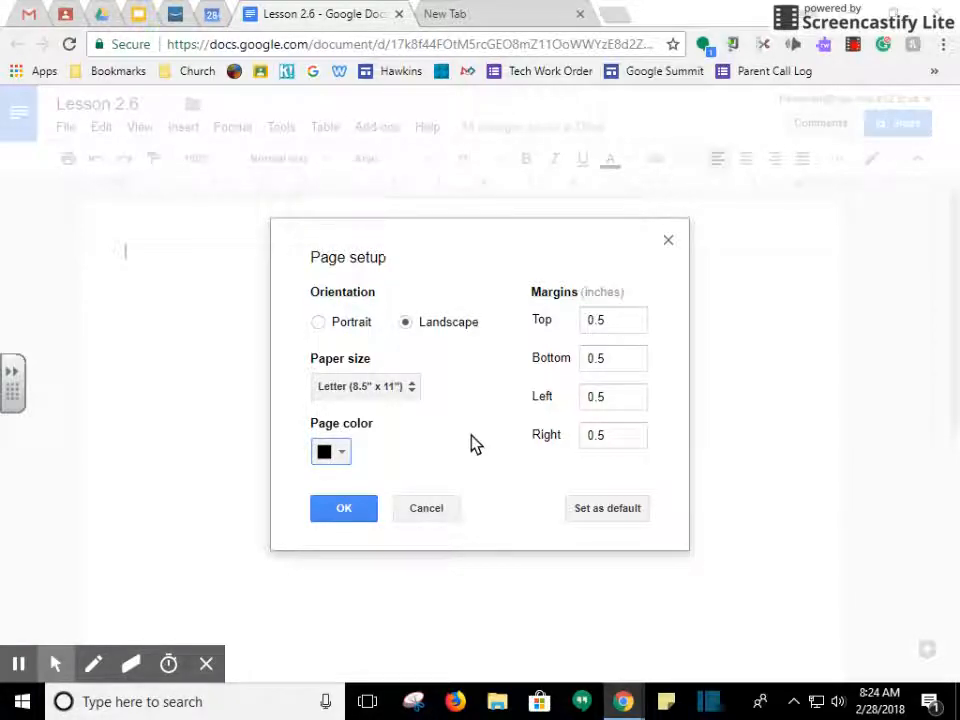
{"action": "left_click", "coordinate": [355, 511]}
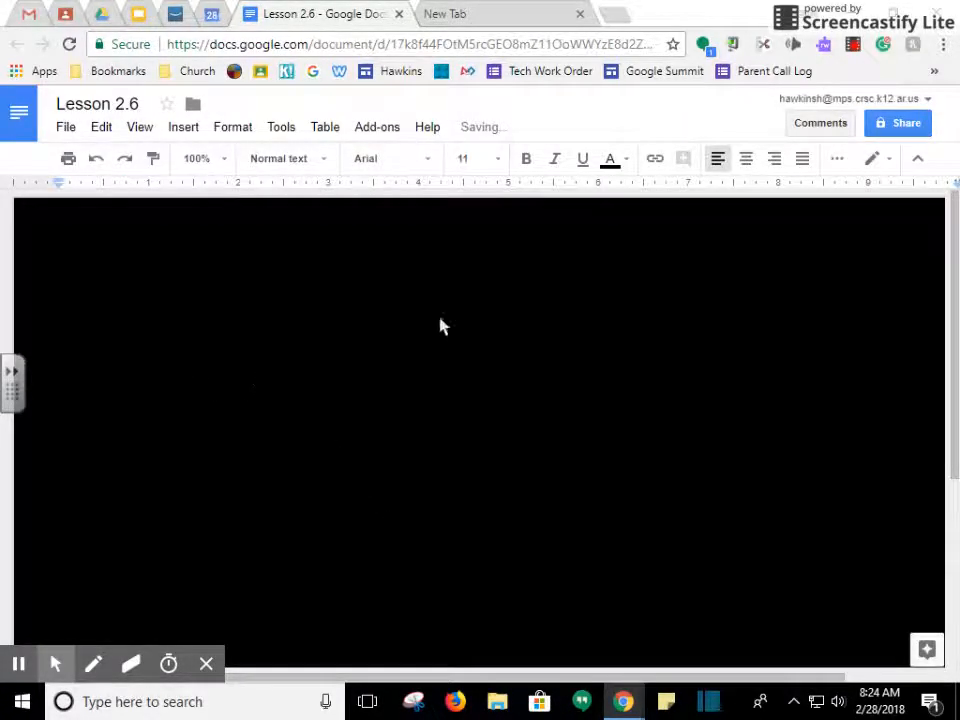
- View the page at 50% and 75% zoom, ending at 50%
{"action": "left_click", "coordinate": [223, 160]}
{"action": "left_click", "coordinate": [228, 236]}
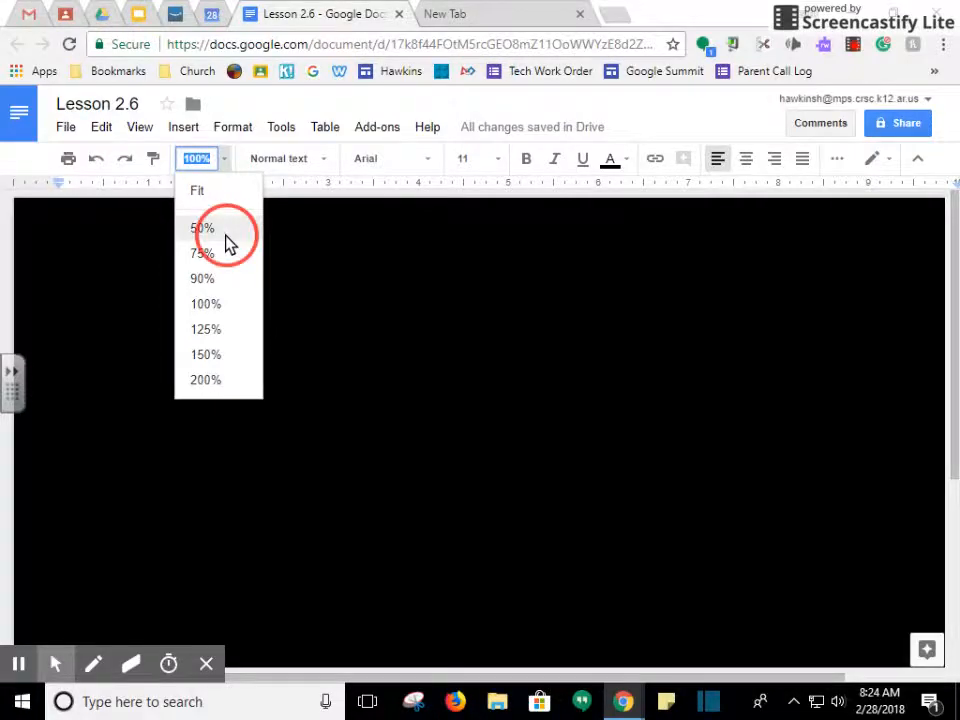
{"action": "left_click", "coordinate": [222, 160]}
{"action": "left_click", "coordinate": [222, 162]}
{"action": "left_click", "coordinate": [219, 164]}
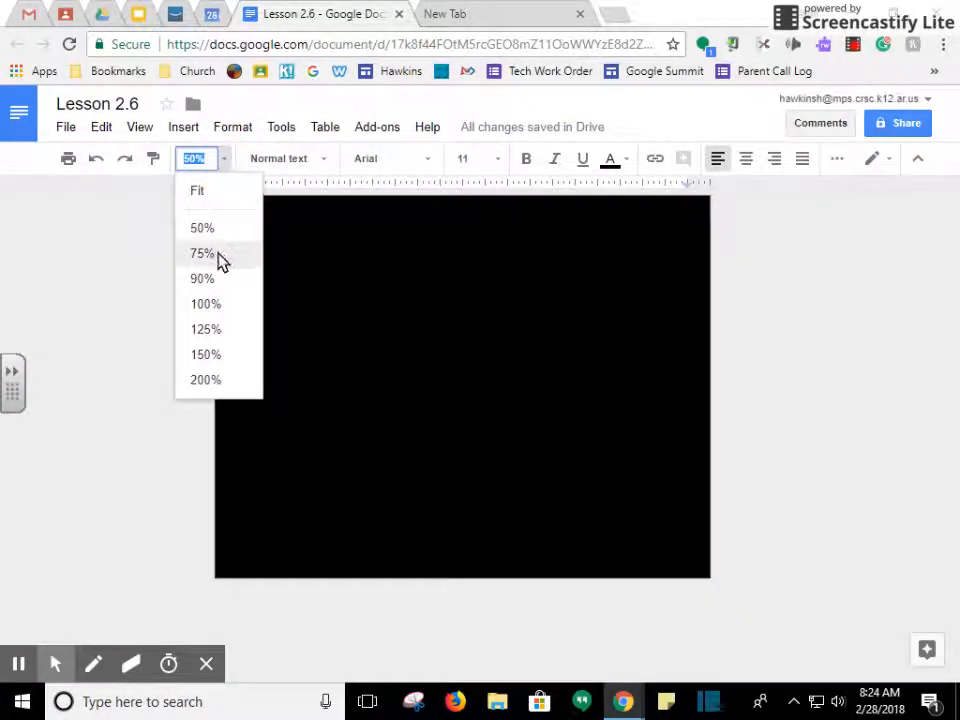
{"action": "left_click", "coordinate": [220, 255]}
{"action": "left_click", "coordinate": [222, 162]}
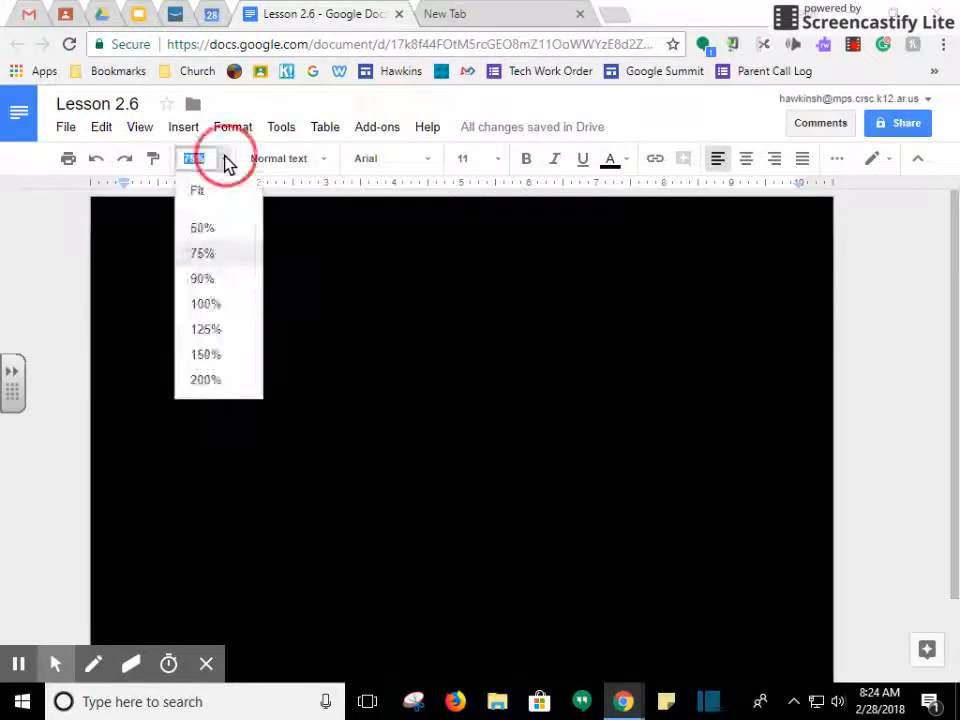
{"action": "left_click", "coordinate": [214, 230]}
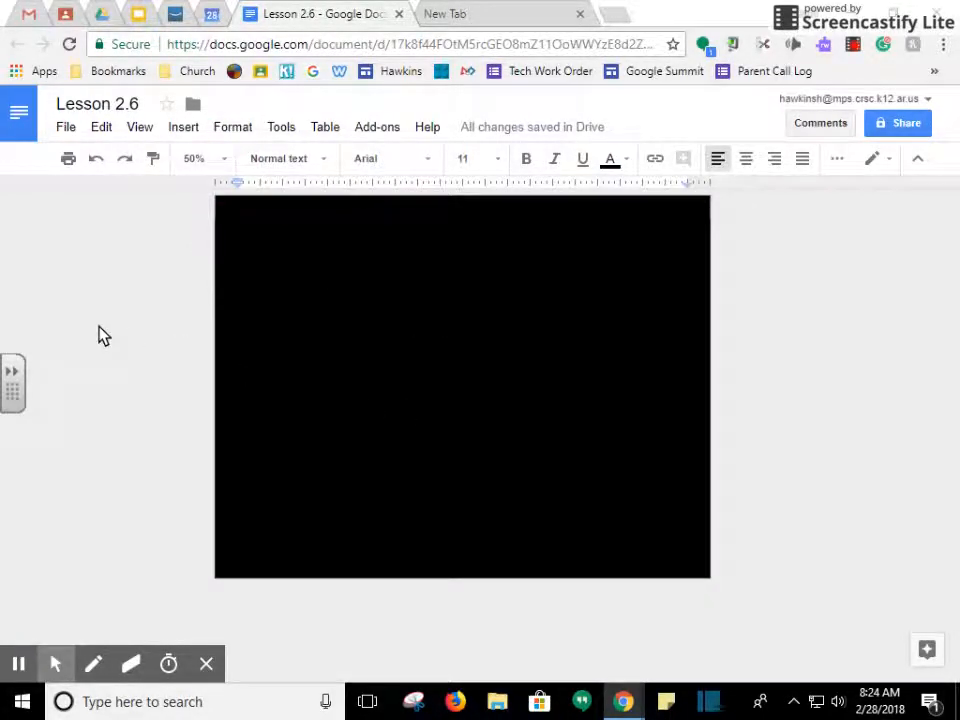
- Change the page orientation to portrait and apply it
{"action": "left_click", "coordinate": [64, 130]}
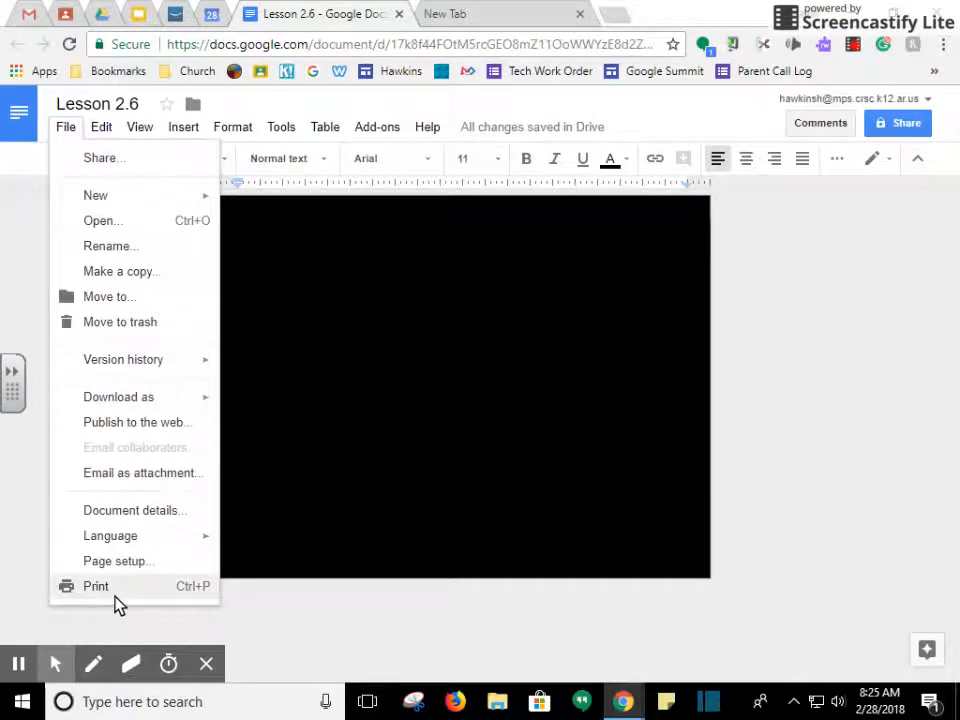
{"action": "left_click", "coordinate": [116, 562]}
{"action": "left_click", "coordinate": [330, 322]}
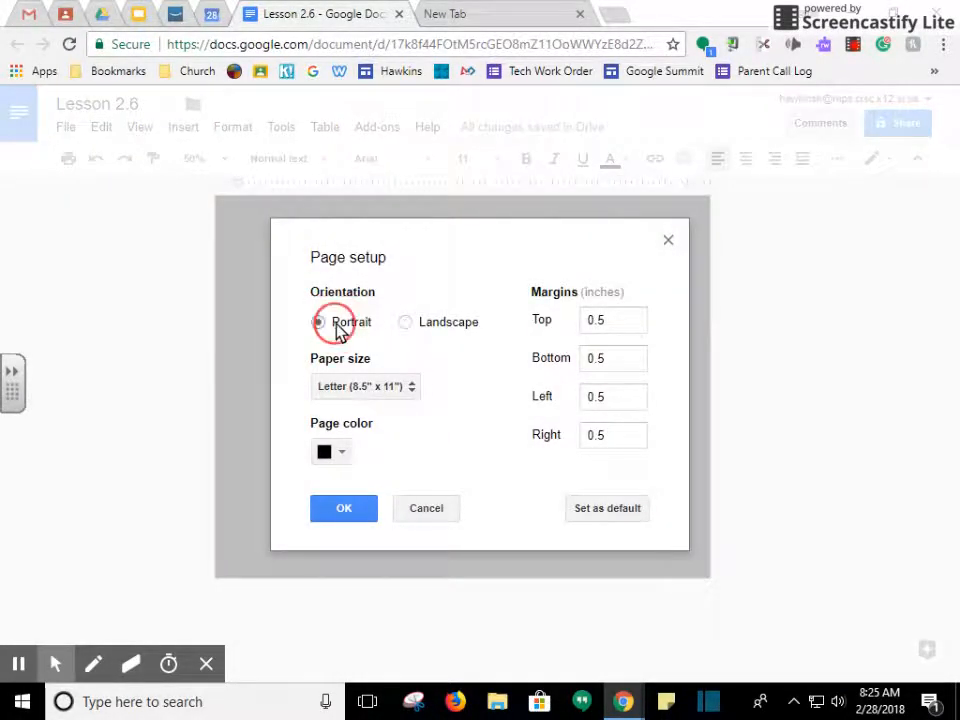
{"action": "left_click", "coordinate": [343, 512]}
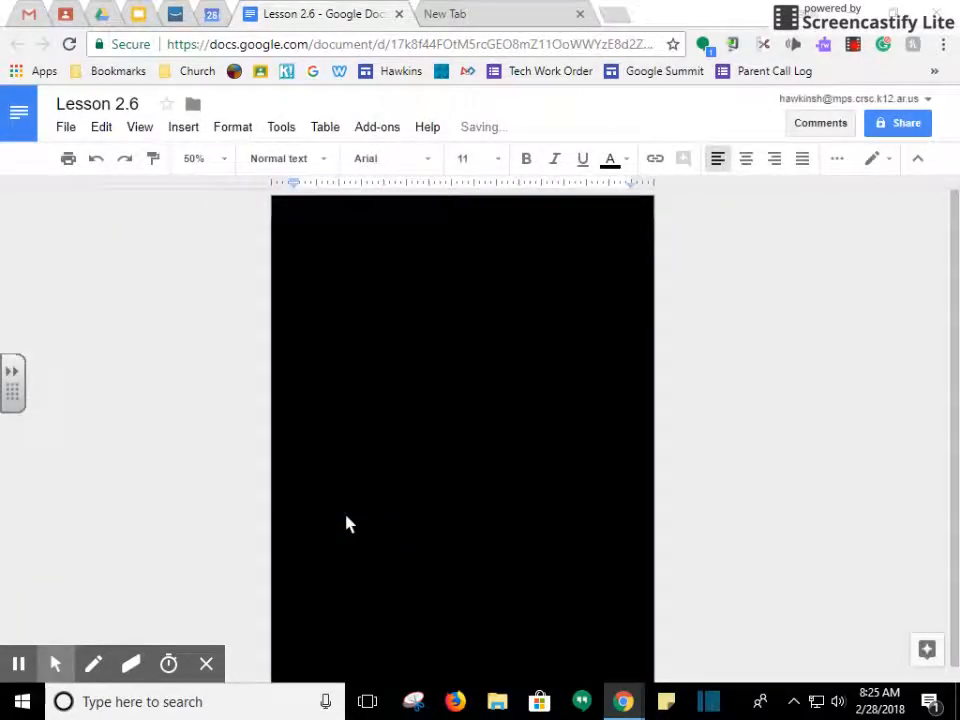
- Undo the switch to portrait orientation
{"action": "left_click", "coordinate": [64, 131]}
{"action": "mouse_move", "coordinate": [140, 134]}
{"action": "left_click", "coordinate": [92, 229]}
{"action": "left_click", "coordinate": [96, 158]}
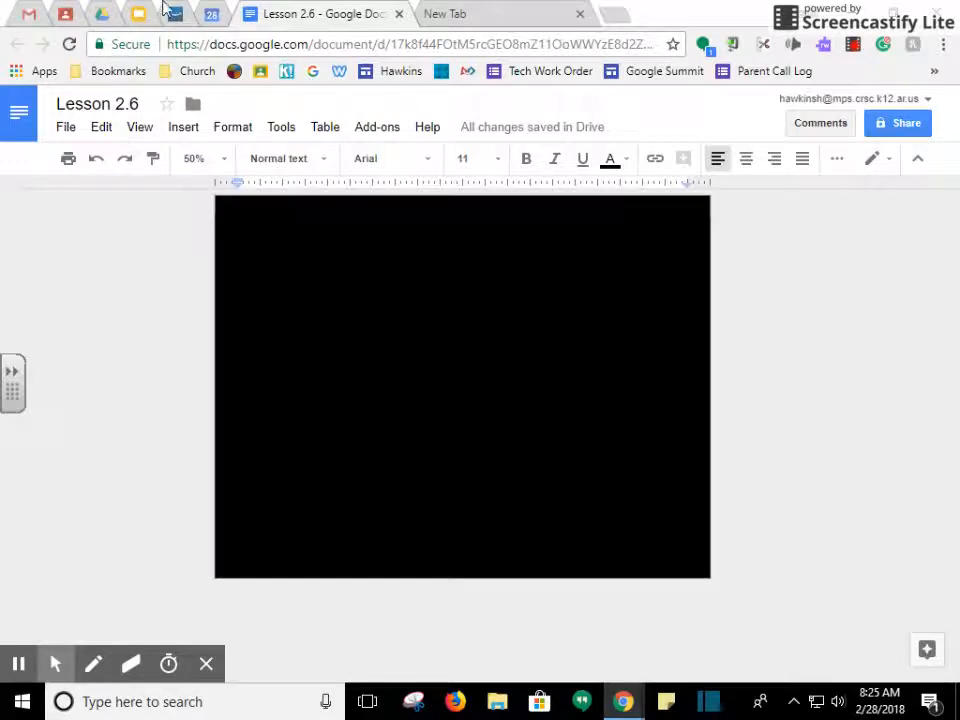
- Insert a new drawing containing word art that reads "Geometric Shapes", correcting the spelling of "Geometric"
{"action": "left_click", "coordinate": [190, 134]}
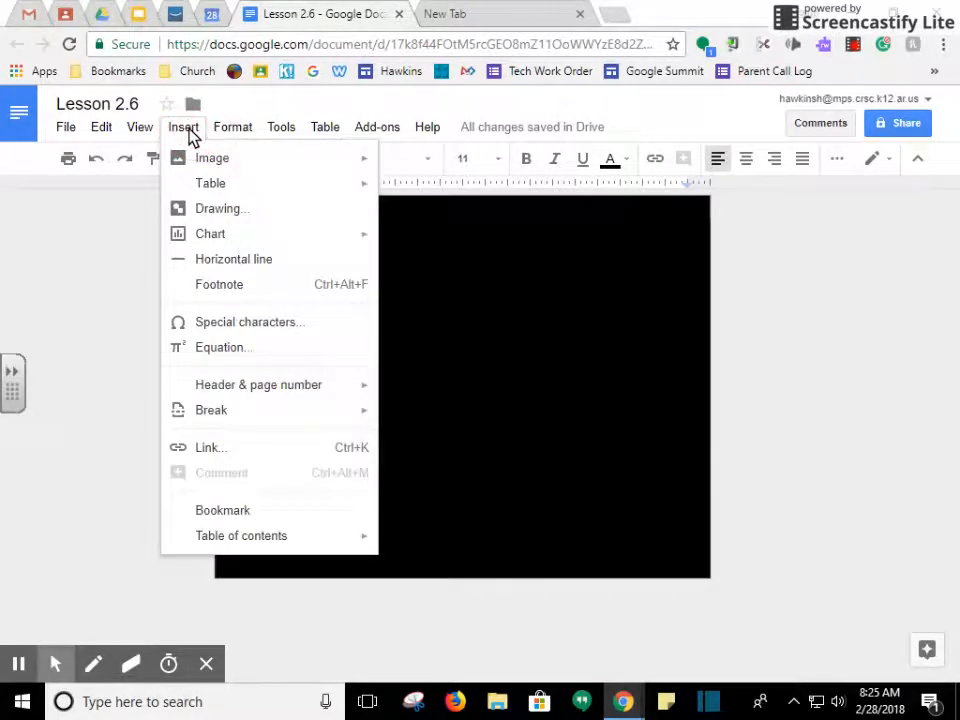
{"action": "left_click", "coordinate": [228, 211]}
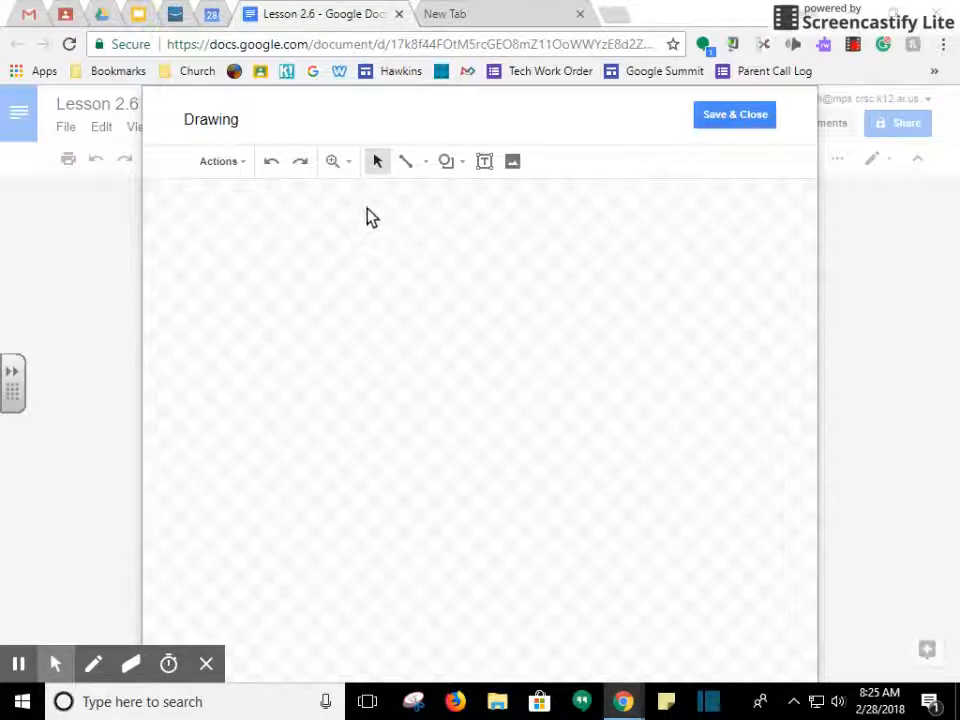
{"action": "left_click", "coordinate": [241, 168]}
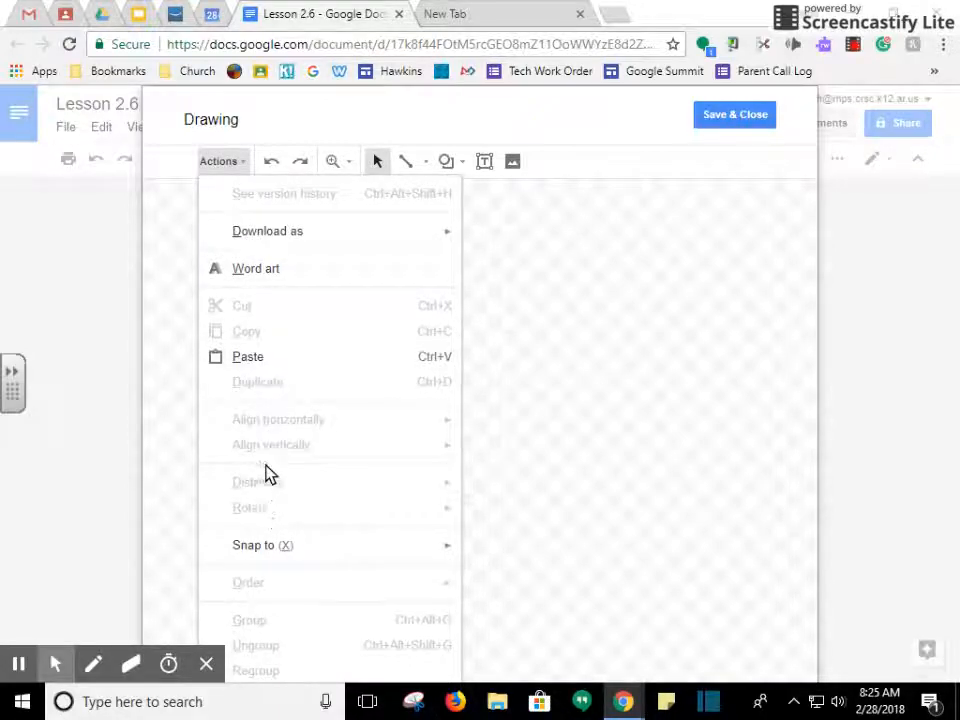
{"action": "left_click", "coordinate": [274, 273]}
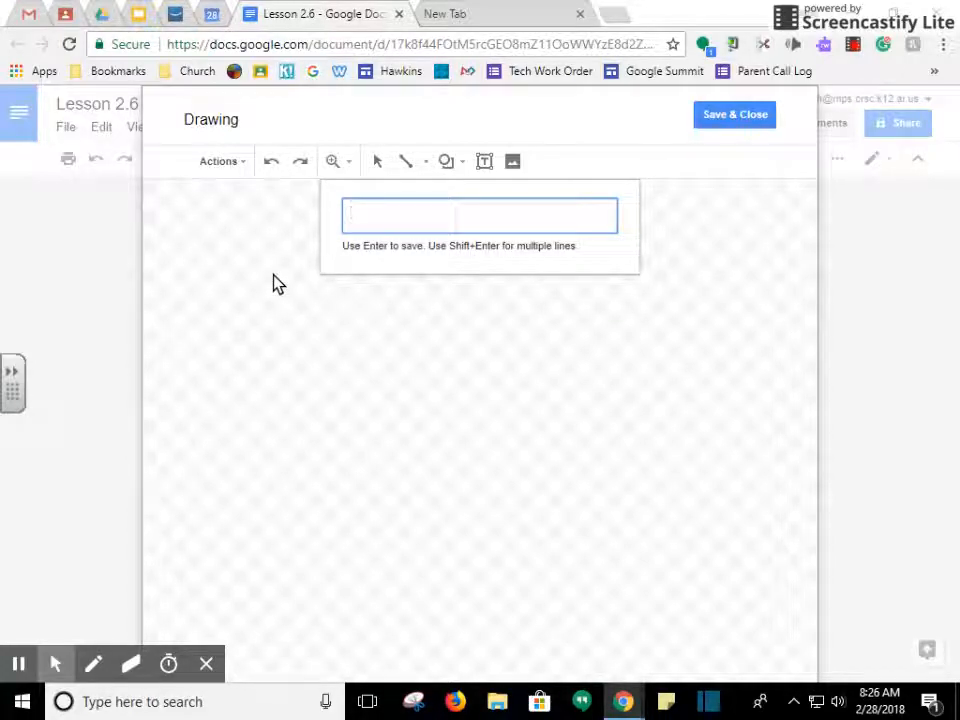
{"action": "type", "text": "Goe"}
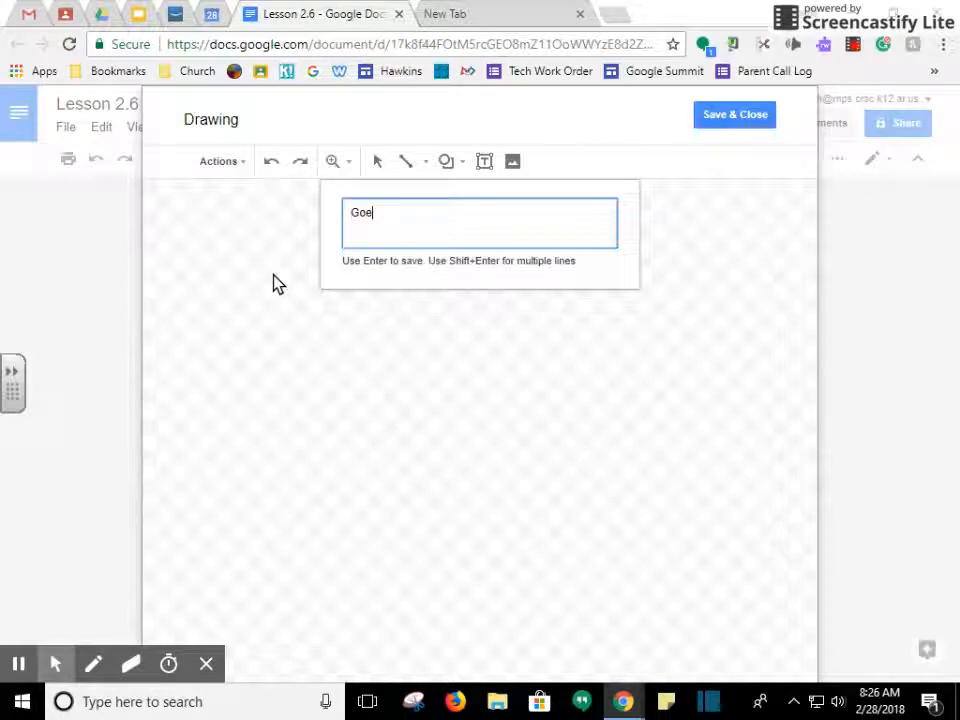
{"action": "type", "text": "metric Shapes"}
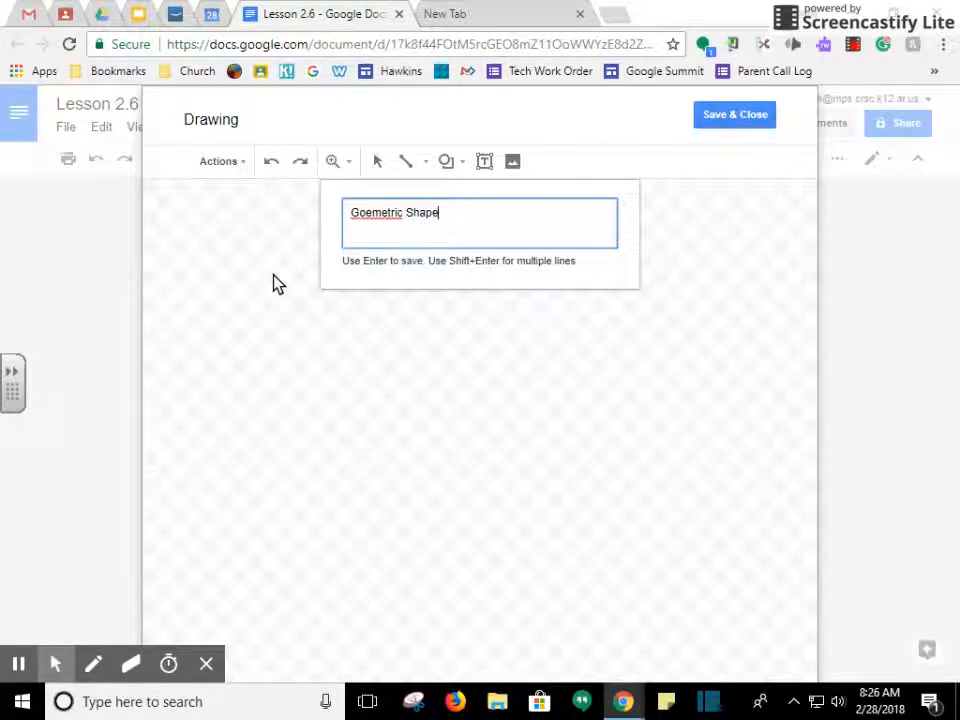
{"action": "left_click", "coordinate": [368, 214]}
{"action": "right_click", "coordinate": [368, 215]}
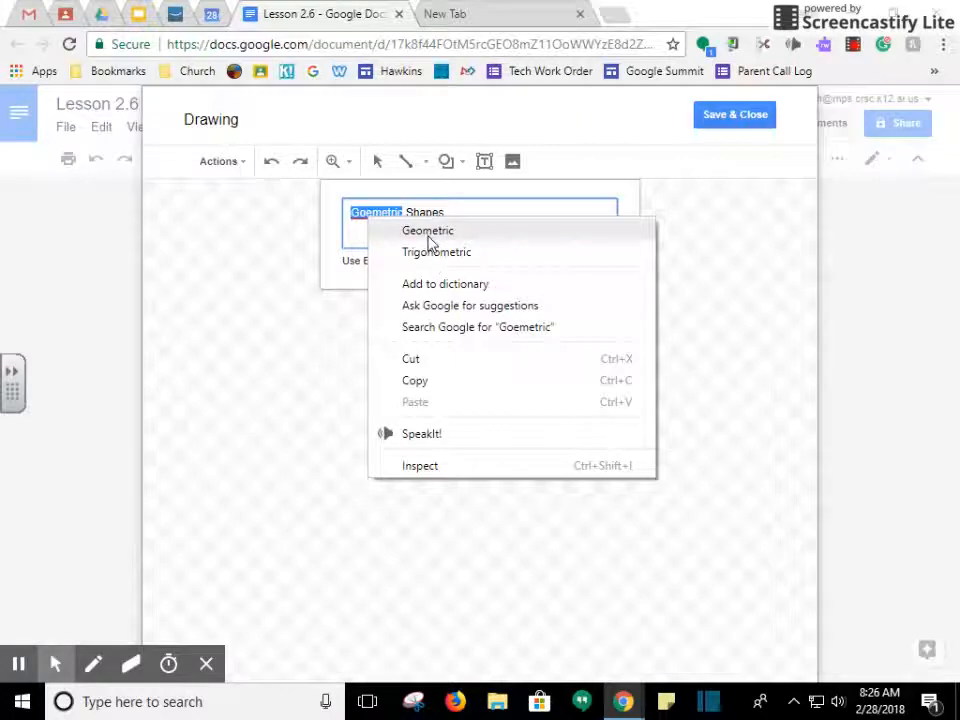
{"action": "left_click", "coordinate": [428, 232]}
{"action": "left_click", "coordinate": [505, 223]}
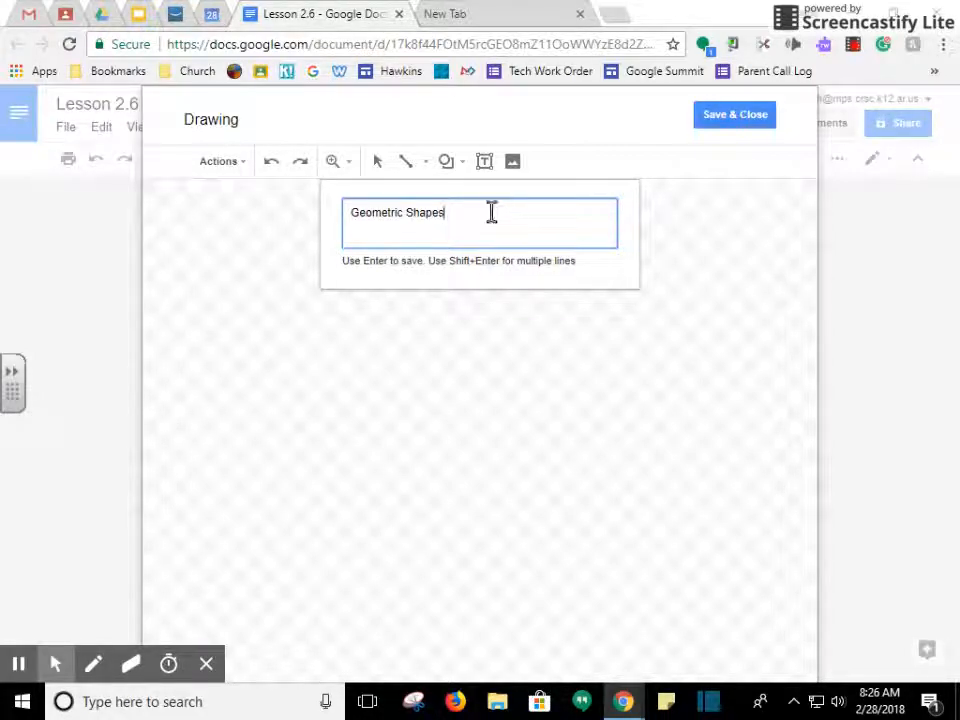
{"action": "key", "text": "Return"}
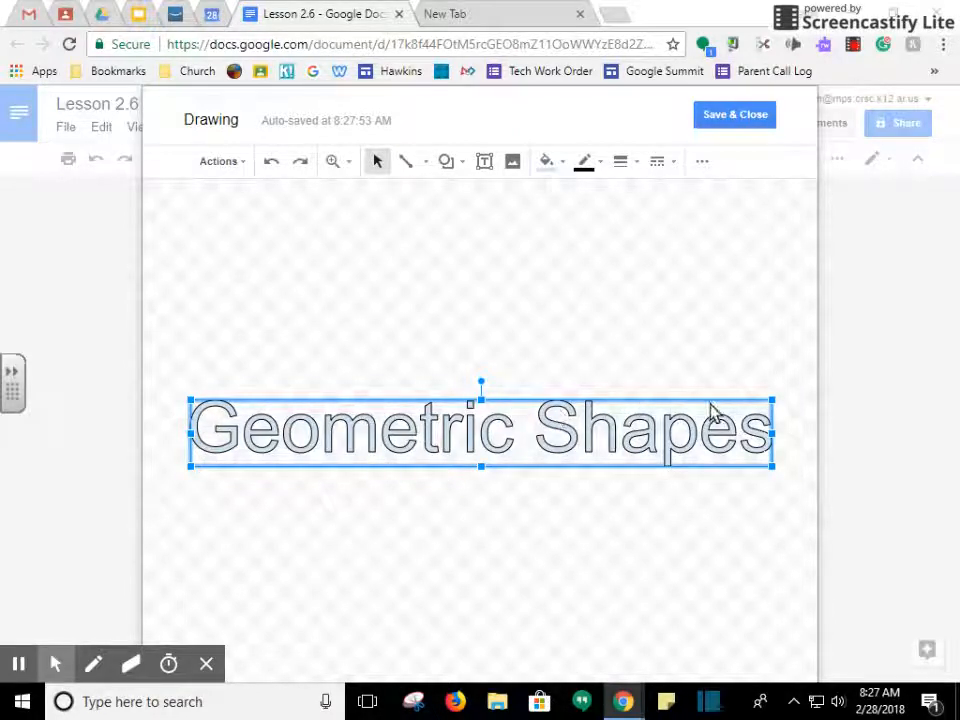
- Fill the "Geometric Shapes" word art with solid white
{"action": "left_click", "coordinate": [257, 529]}
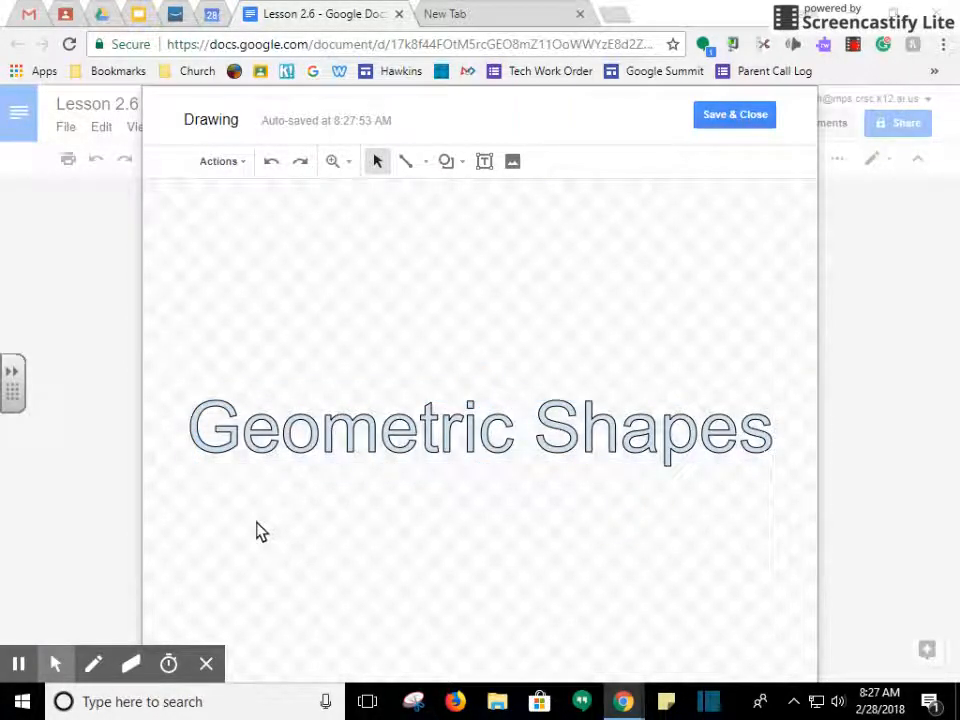
{"action": "left_click", "coordinate": [444, 456]}
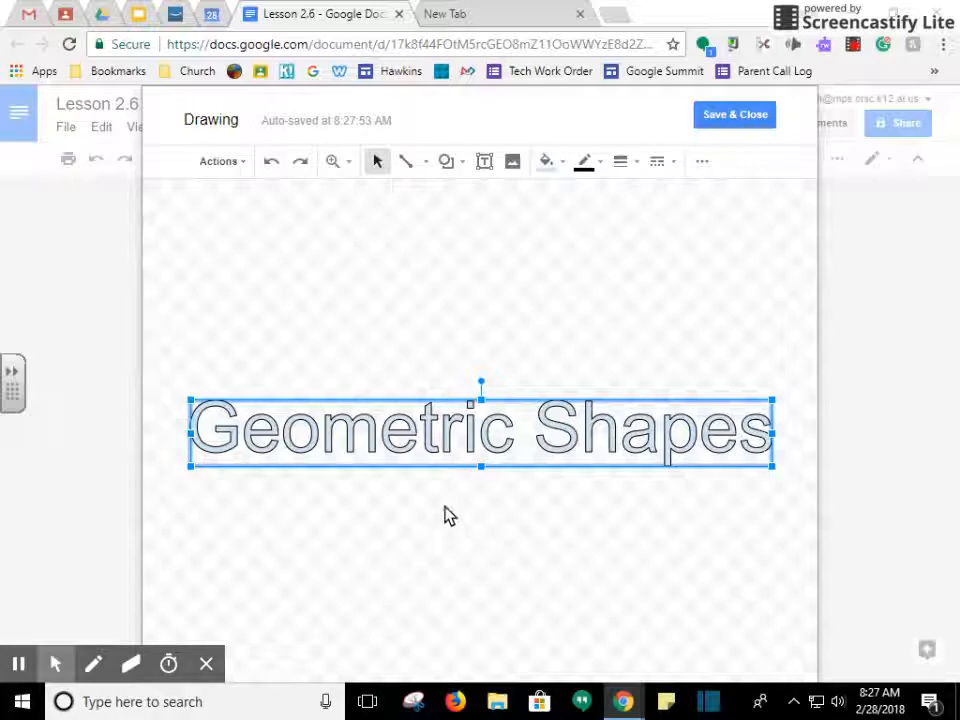
{"action": "left_click", "coordinate": [563, 163]}
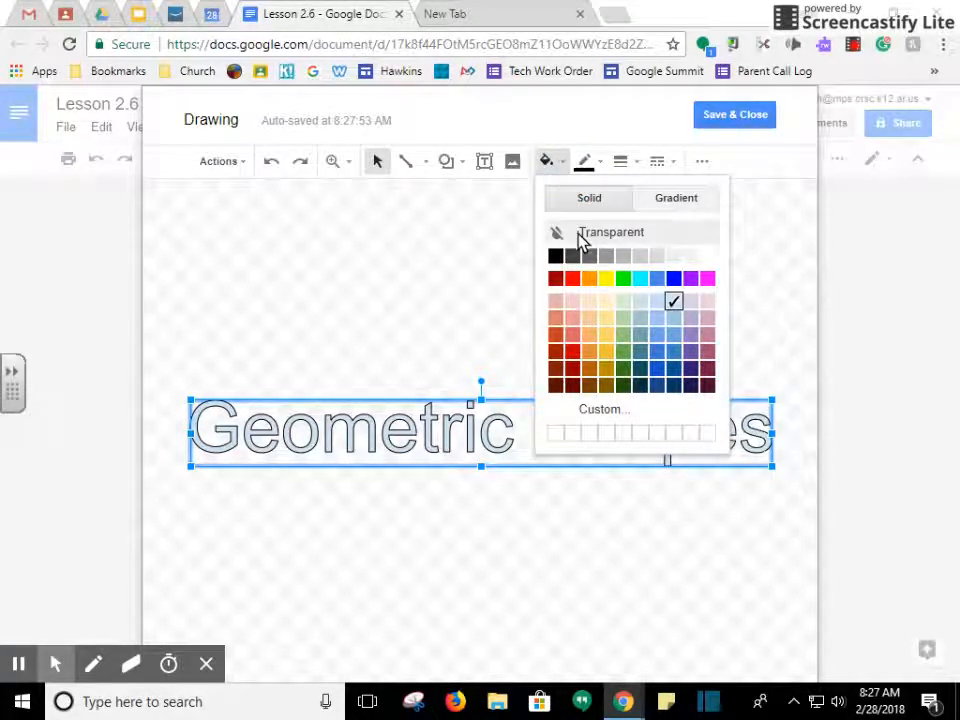
{"action": "left_click", "coordinate": [709, 262]}
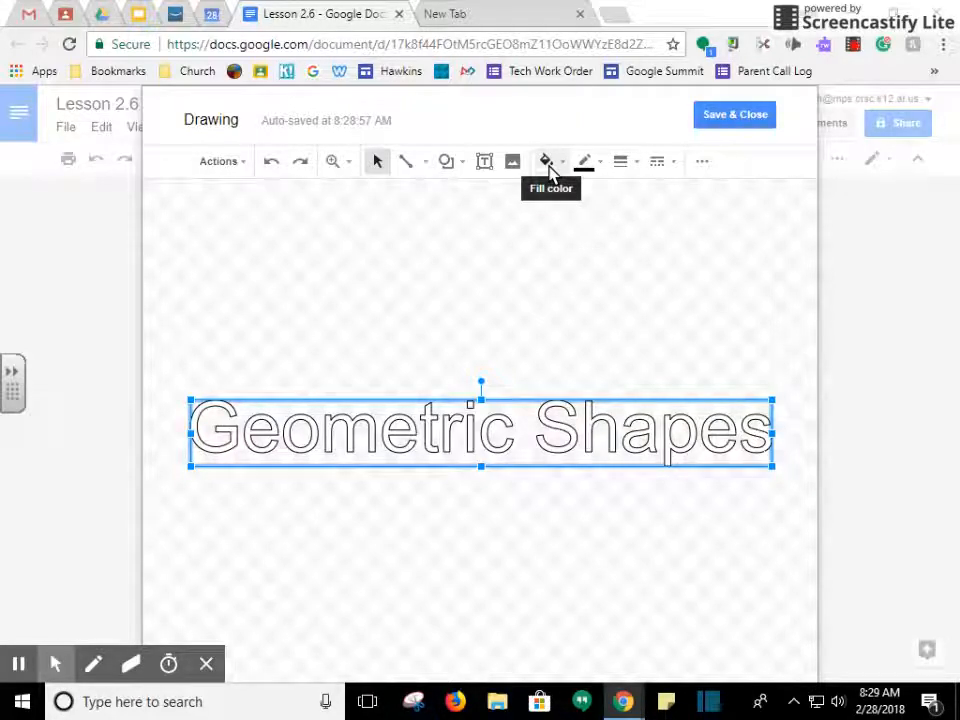
- Give the word art a yellow outline with a 4px line weight
{"action": "left_click", "coordinate": [601, 166]}
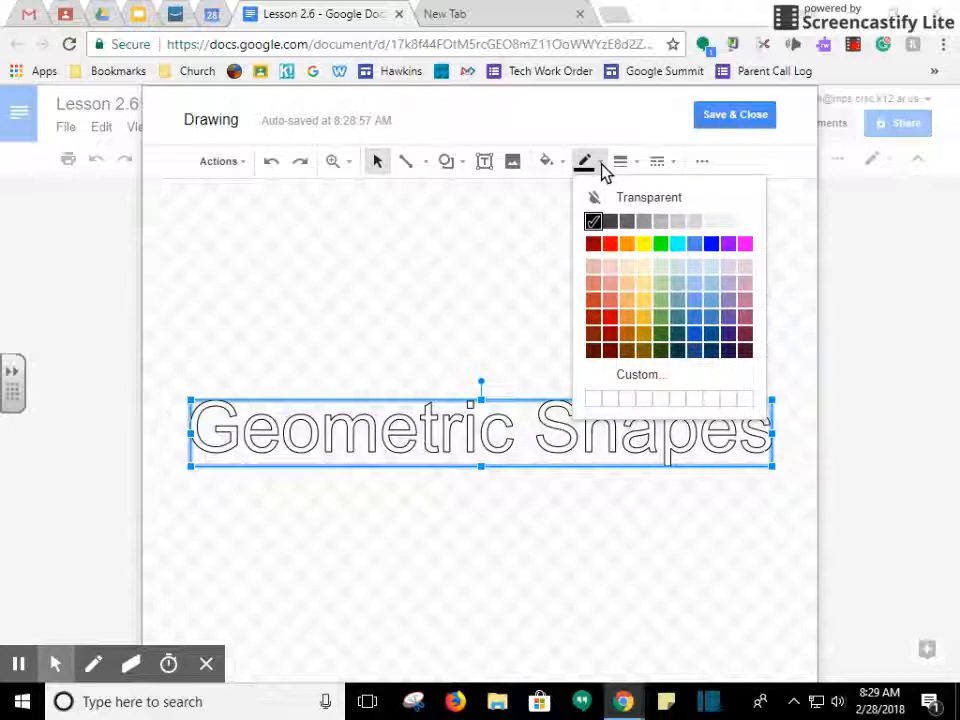
{"action": "left_click", "coordinate": [643, 244]}
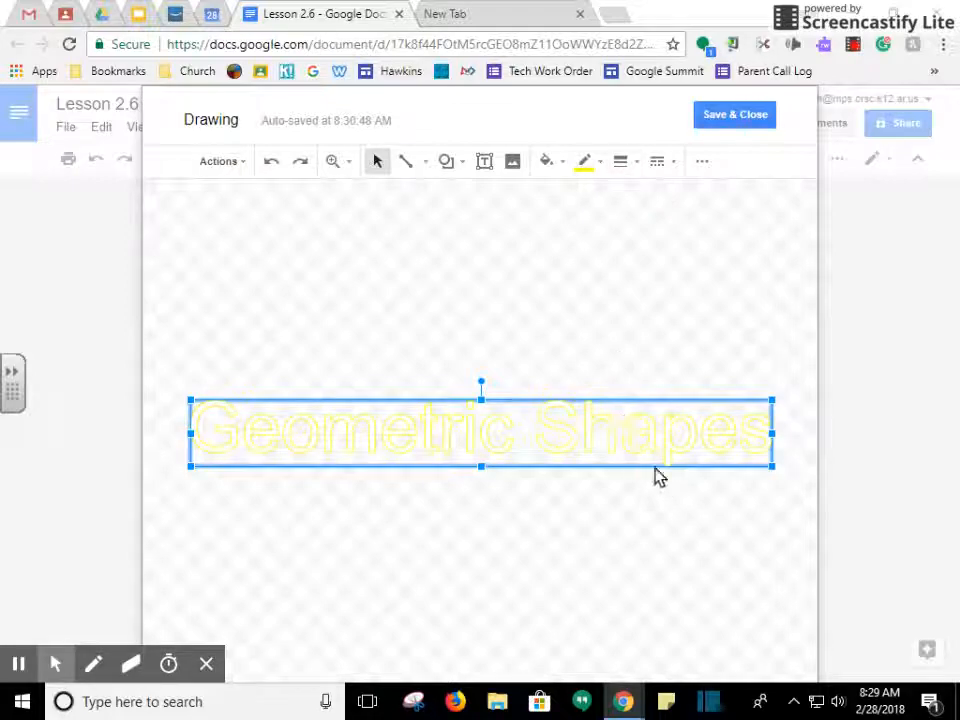
{"action": "left_click", "coordinate": [636, 168]}
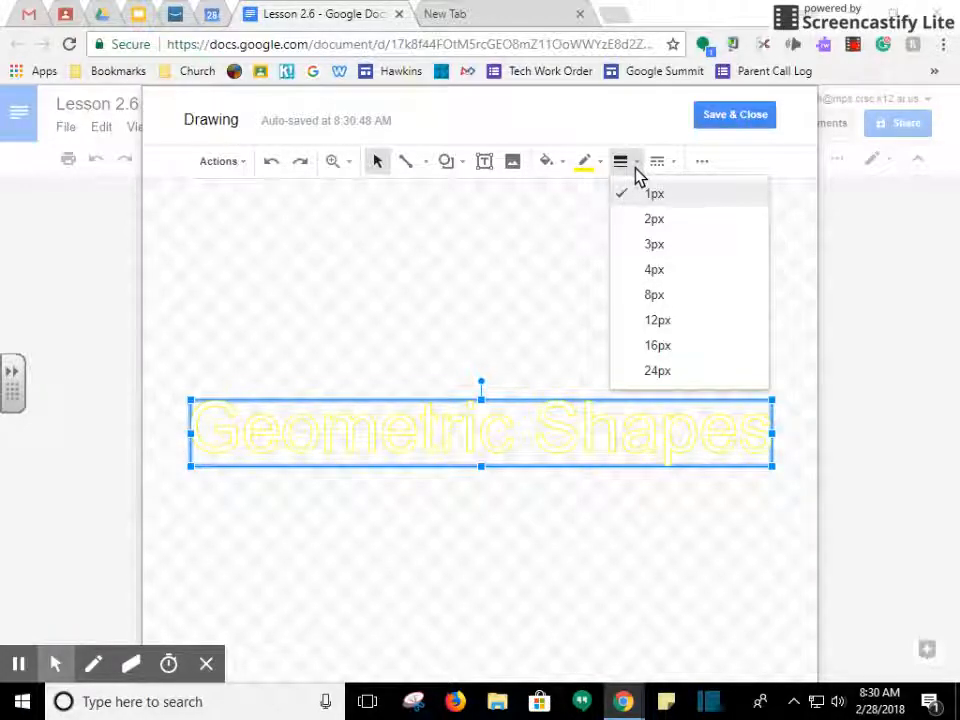
{"action": "left_click", "coordinate": [656, 270]}
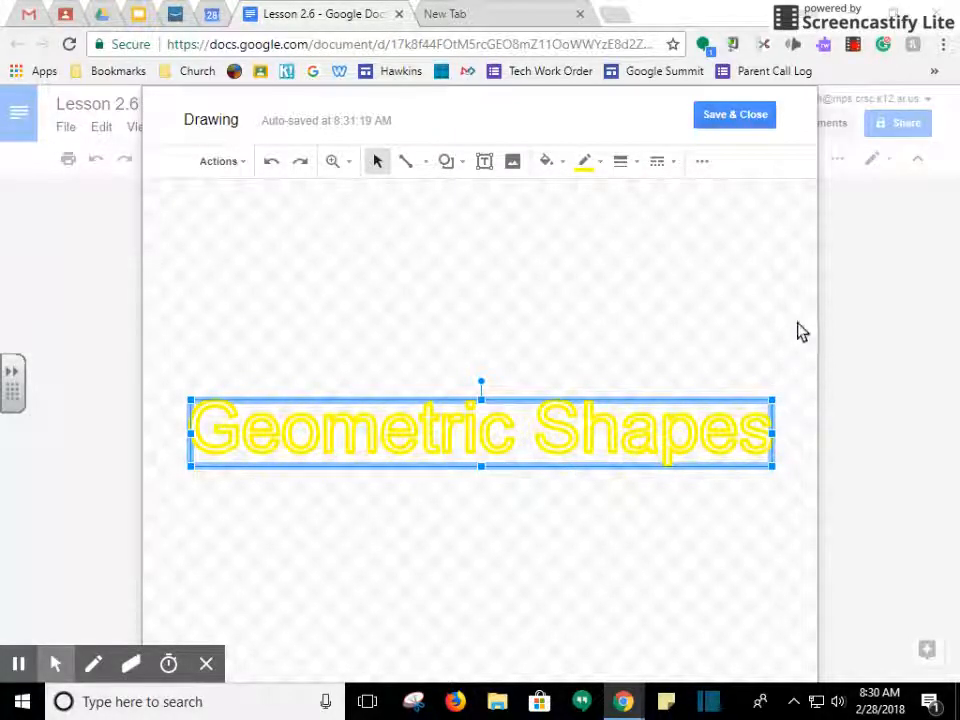
- Save the word art drawing into the document, close the drawing editor and select the title on the page
{"action": "left_click", "coordinate": [731, 119]}
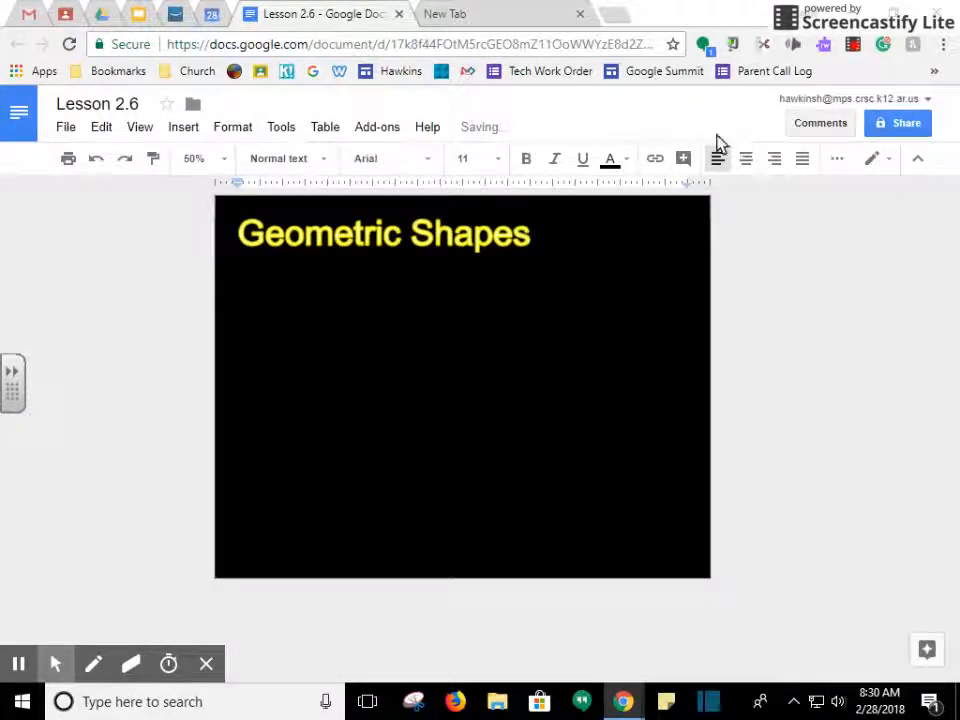
{"action": "left_click", "coordinate": [358, 258]}
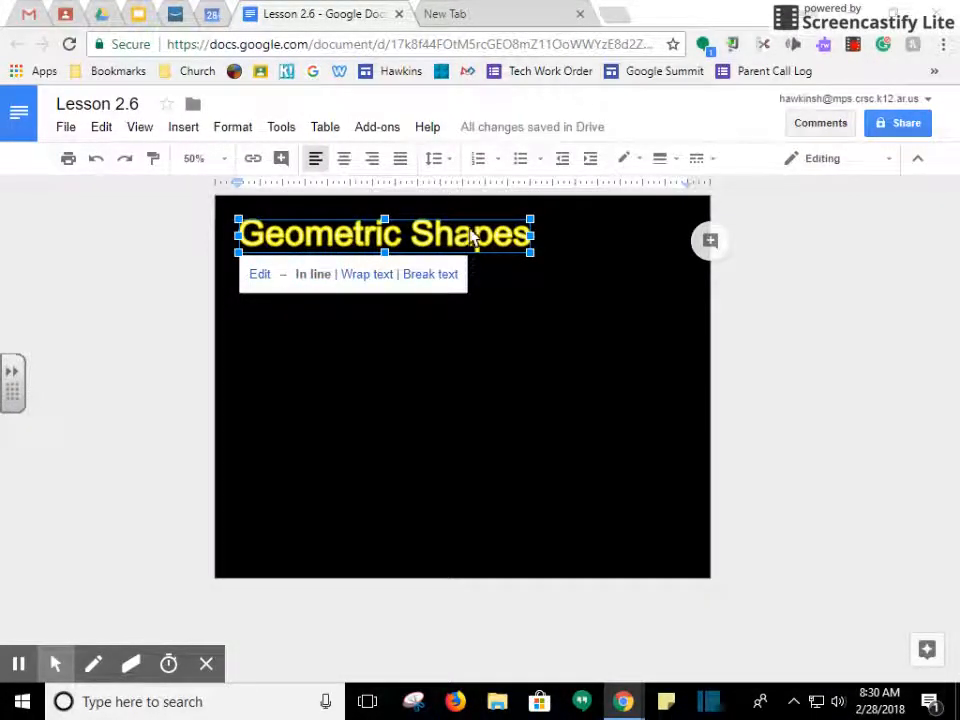
{"action": "left_click", "coordinate": [538, 277]}
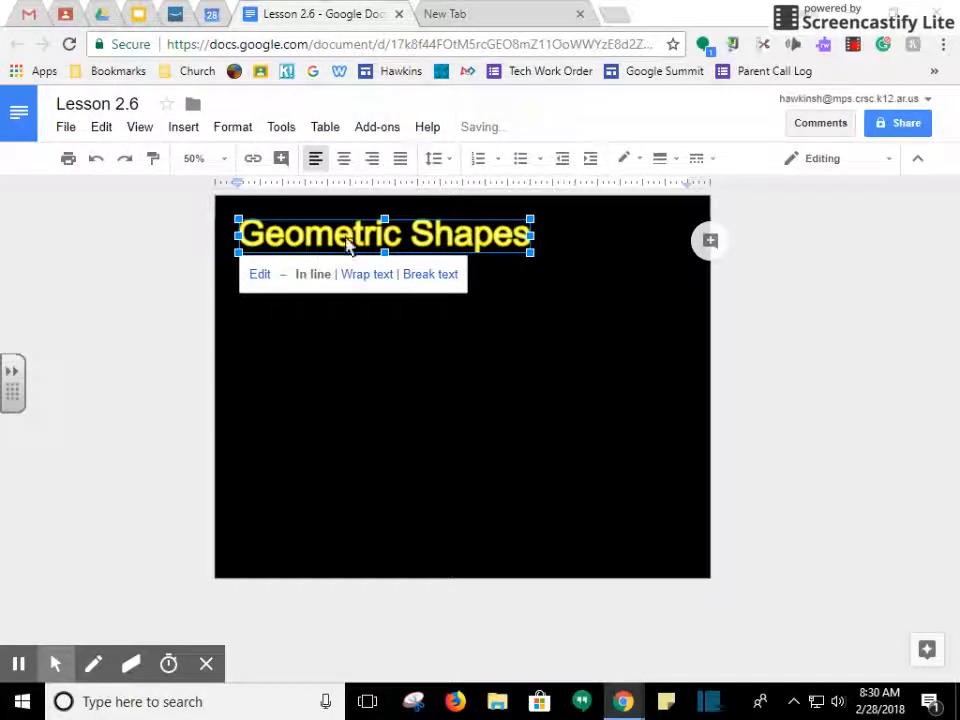
{"action": "left_click", "coordinate": [479, 345]}
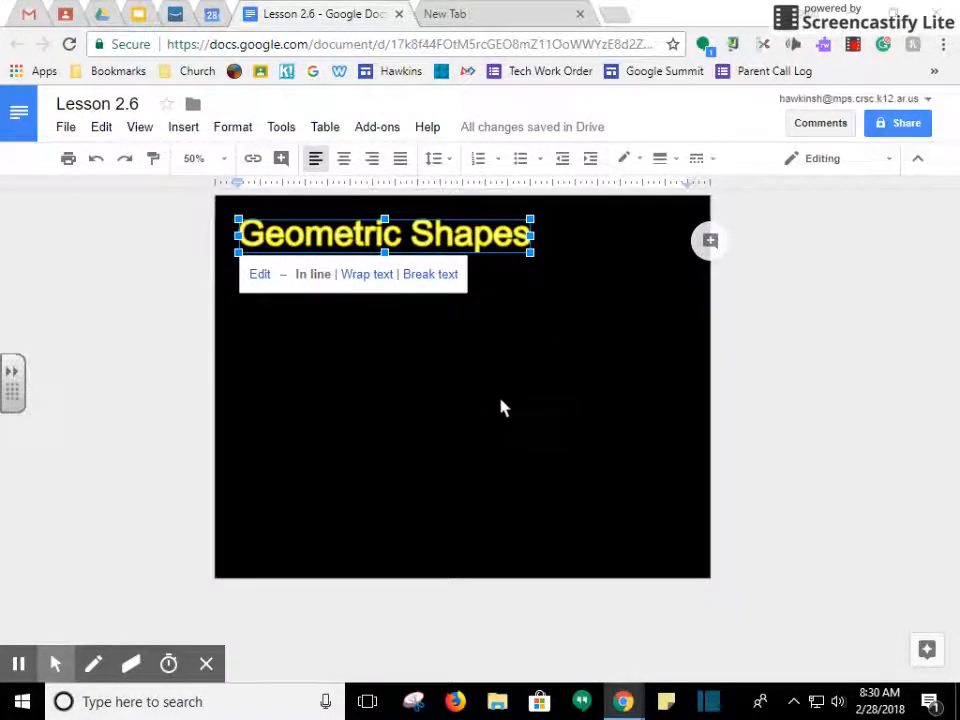
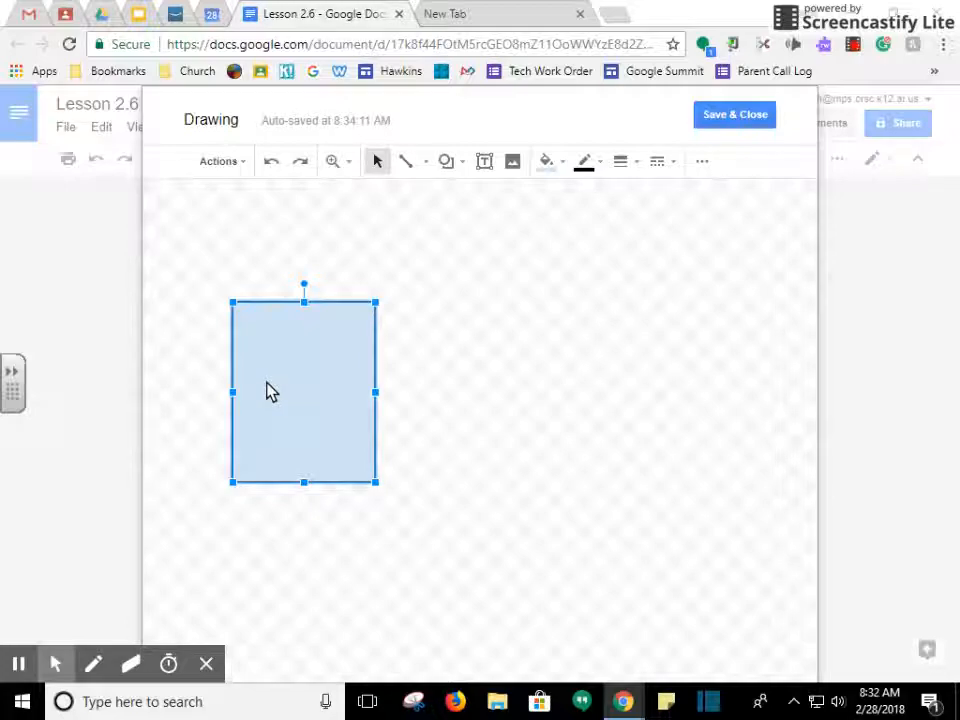
- Move the blue rectangle to the horizontal center of the drawing canvas and label it "SQUARE"
{"action": "left_click_drag", "start_coordinate": [268, 390], "coordinate": [452, 388]}
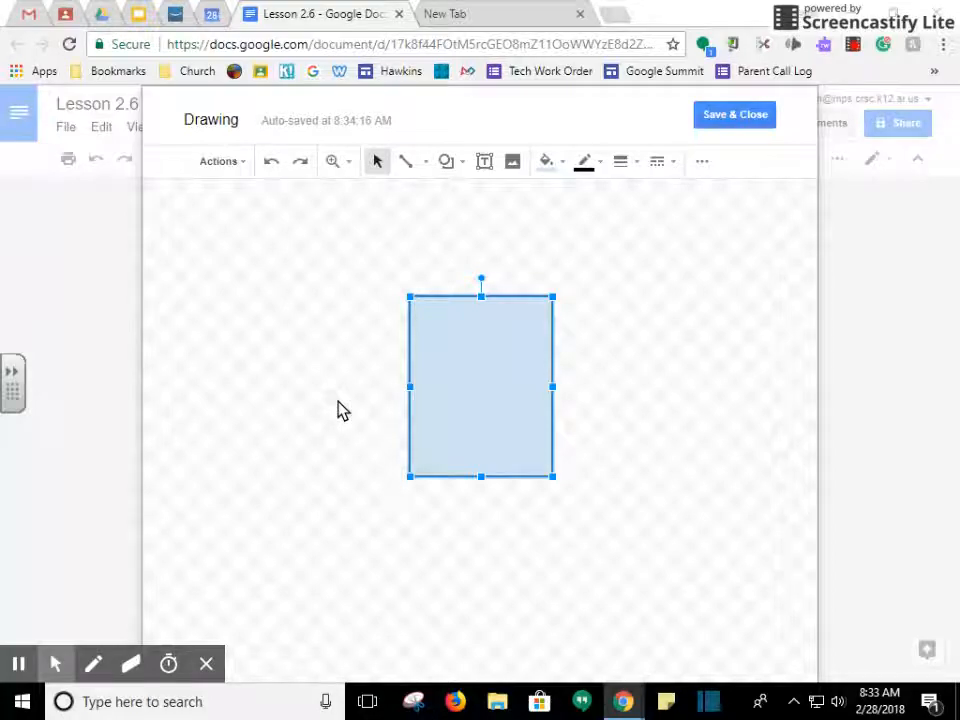
{"action": "left_click", "coordinate": [493, 392]}
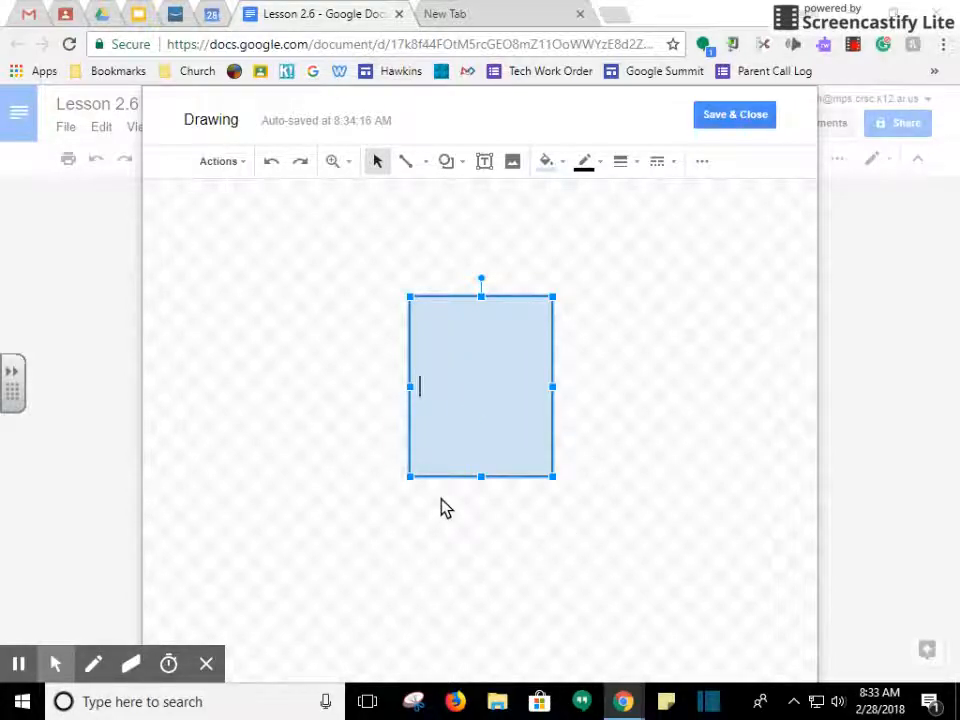
{"action": "type", "text": "SQUARE"}
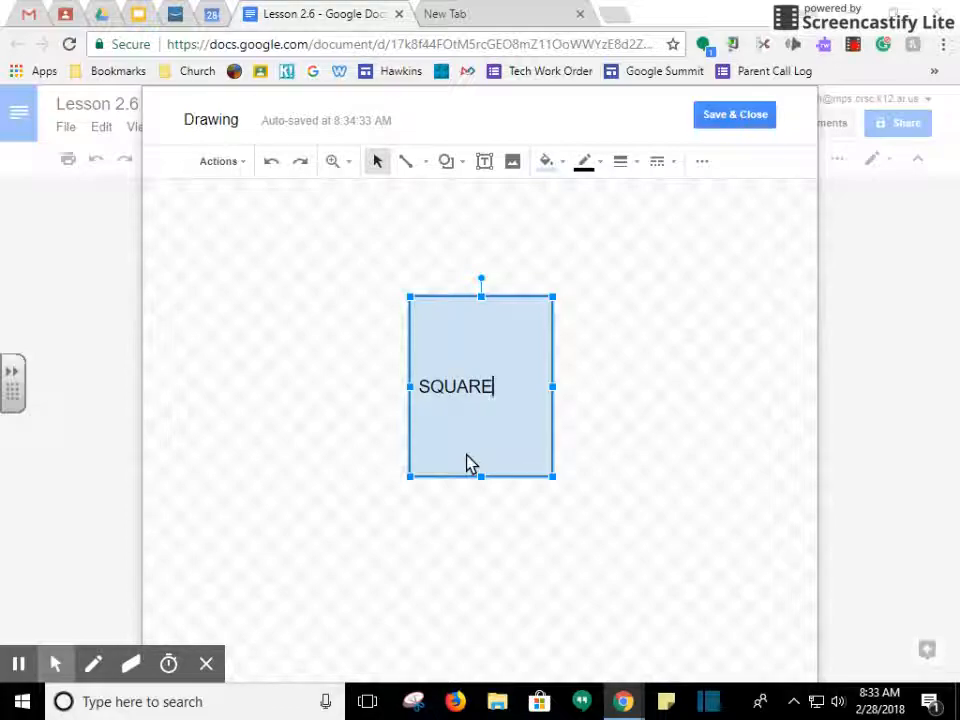
- Center the "SQUARE" label horizontally and align it to the middle vertically within its shape
{"action": "double_click", "coordinate": [461, 393]}
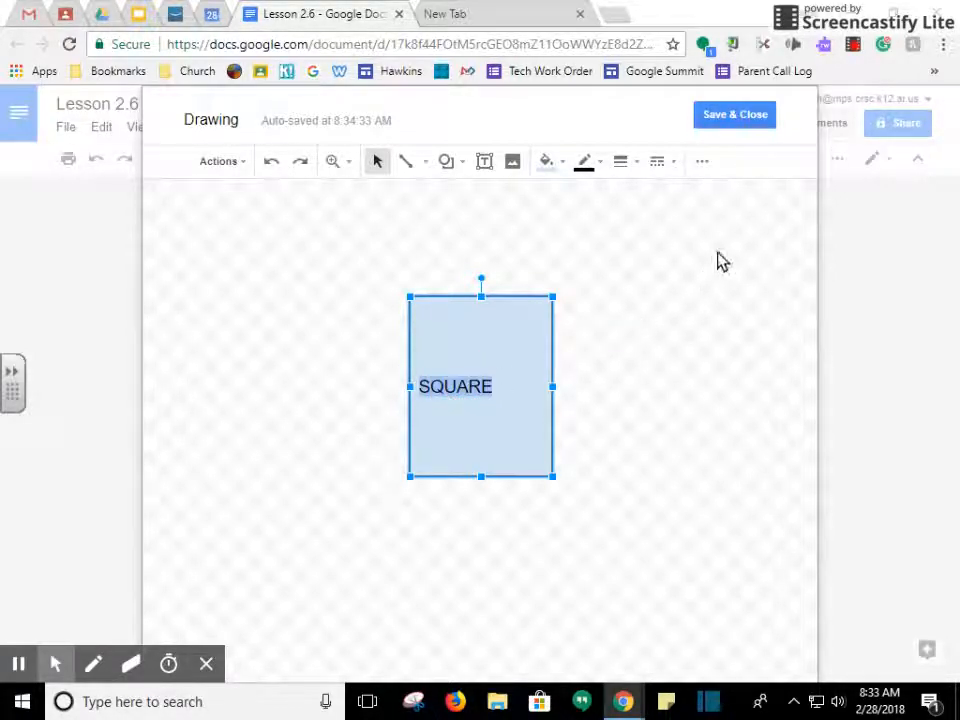
{"action": "left_click", "coordinate": [706, 172]}
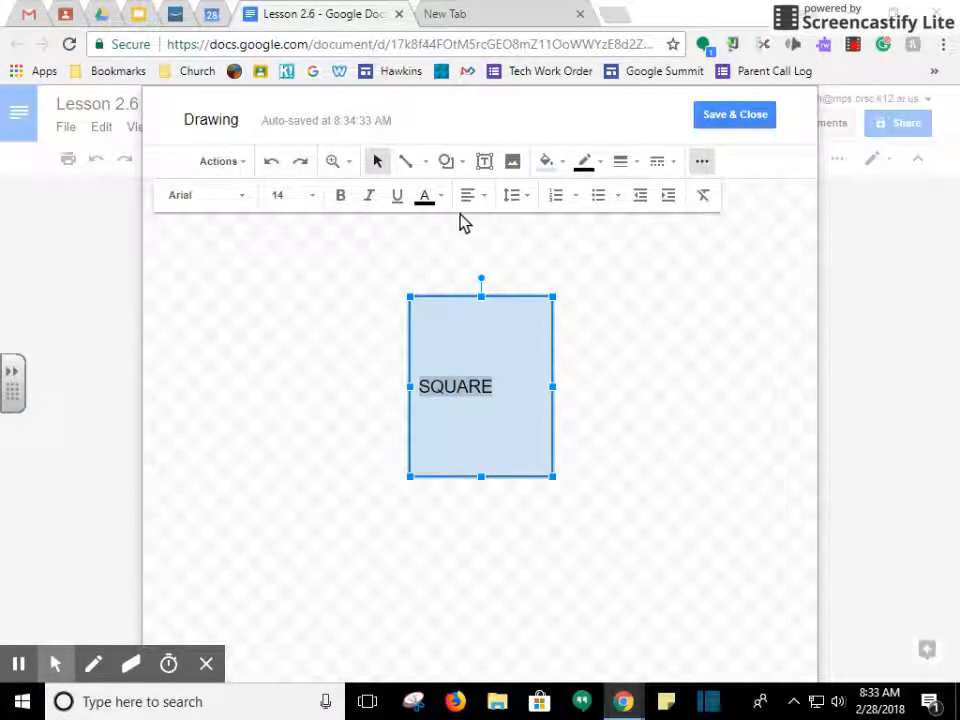
{"action": "left_click", "coordinate": [488, 202]}
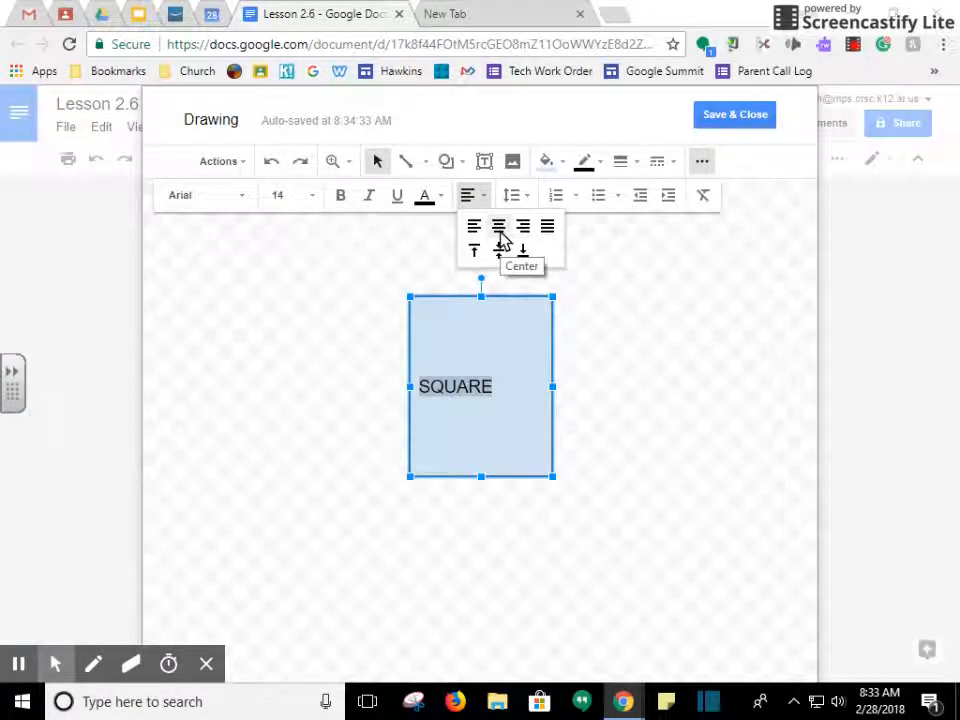
{"action": "left_click", "coordinate": [501, 232]}
{"action": "left_click", "coordinate": [482, 198]}
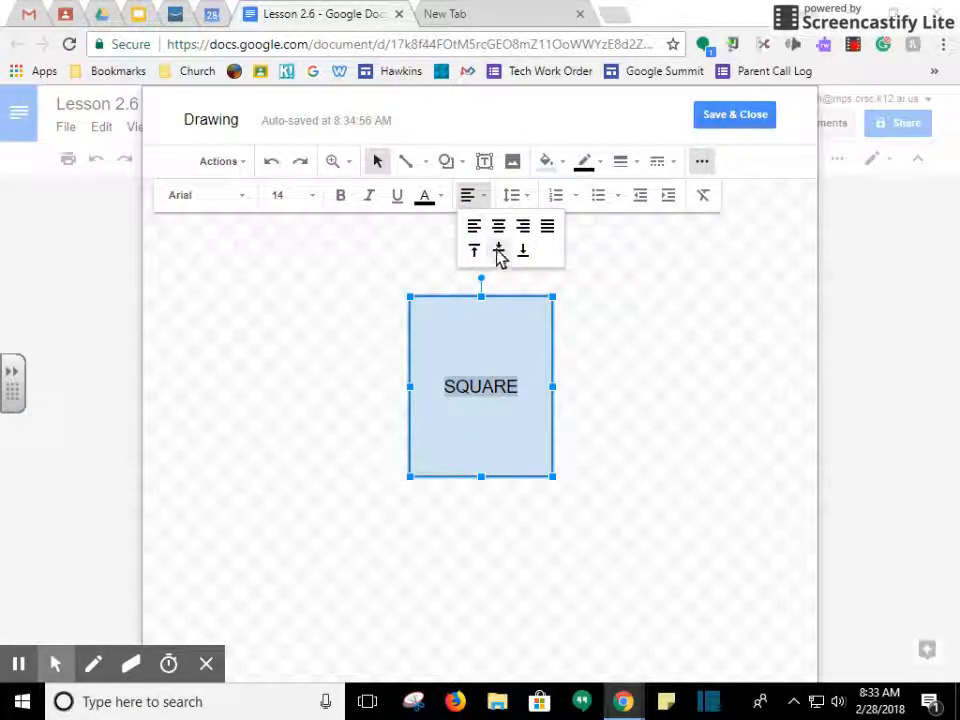
{"action": "left_click", "coordinate": [499, 252]}
{"action": "left_click", "coordinate": [486, 199]}
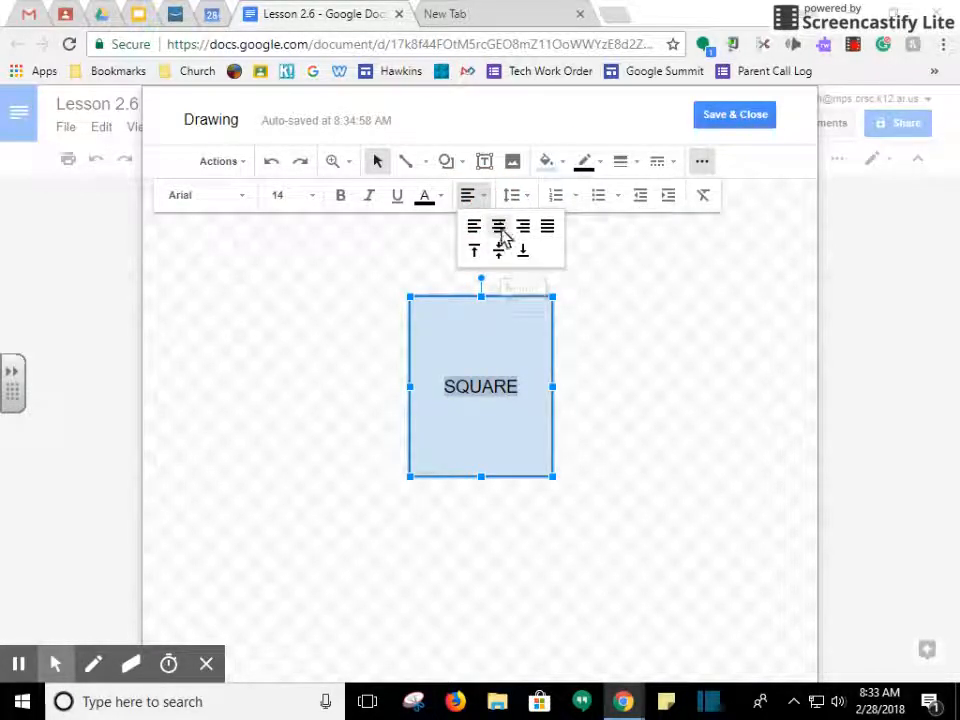
{"action": "left_click", "coordinate": [501, 231]}
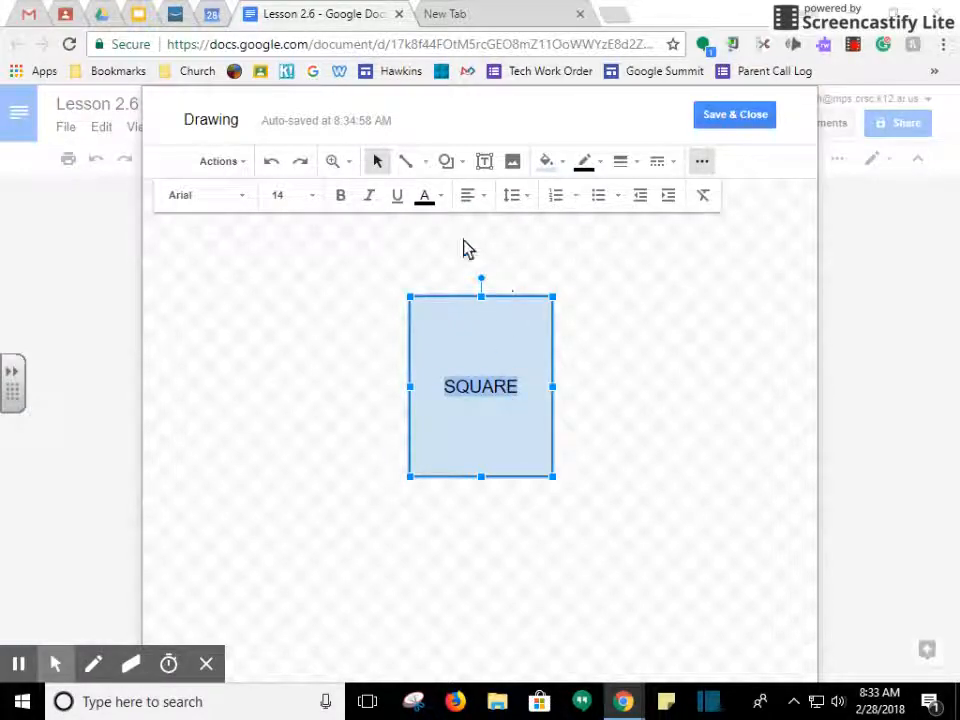
{"action": "left_click", "coordinate": [482, 199]}
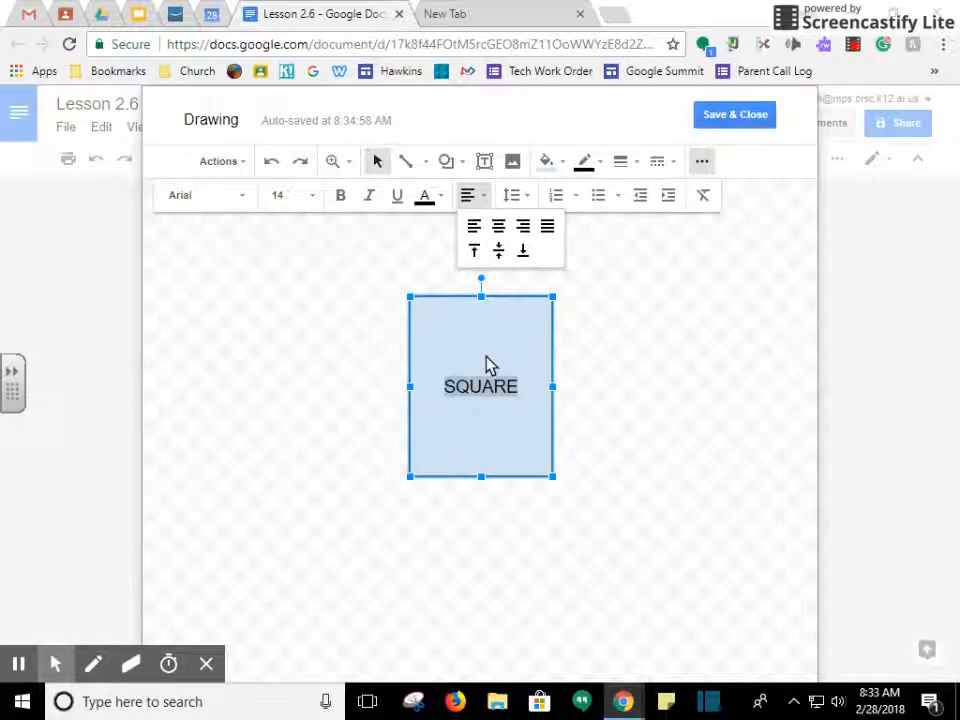
{"action": "left_click", "coordinate": [505, 227]}
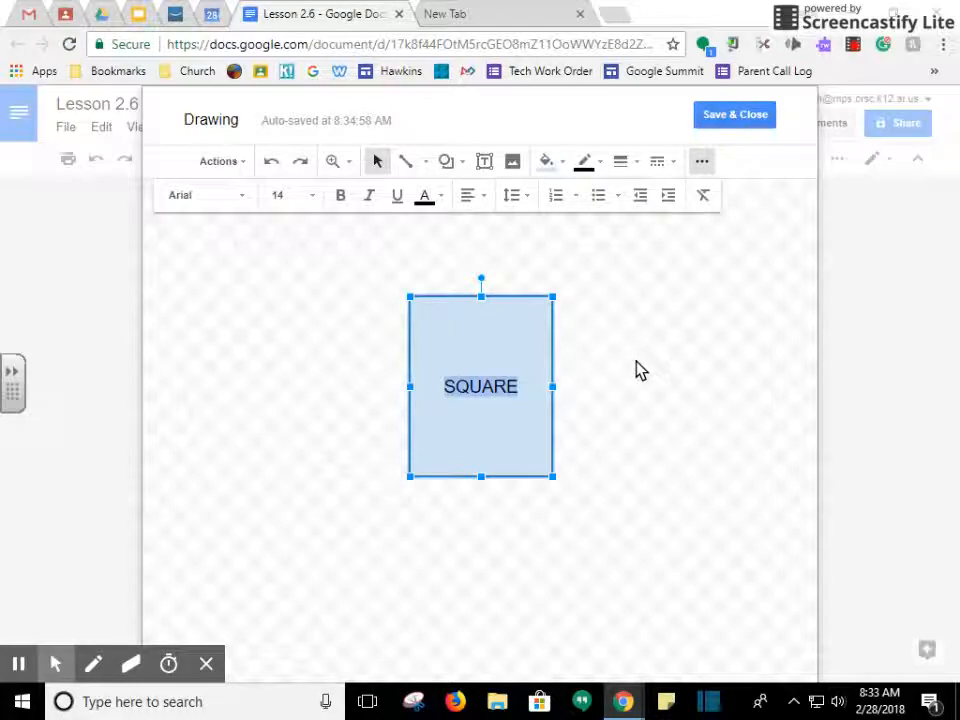
- Make the "SQUARE" label bold and set its font to Comic Sans MS
{"action": "left_click", "coordinate": [341, 197]}
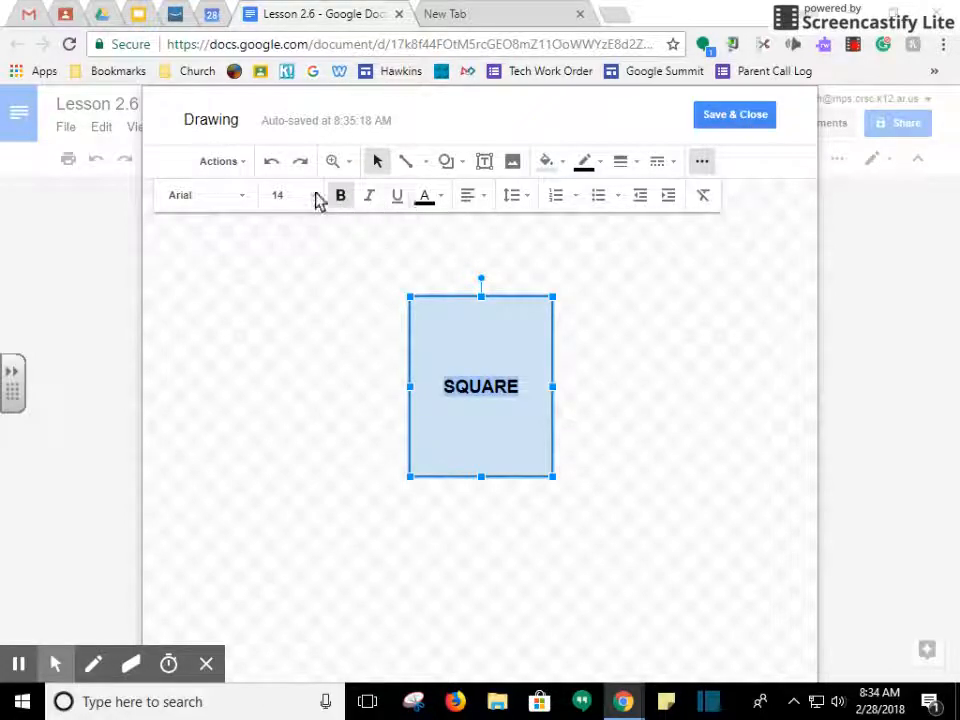
{"action": "left_click", "coordinate": [246, 200]}
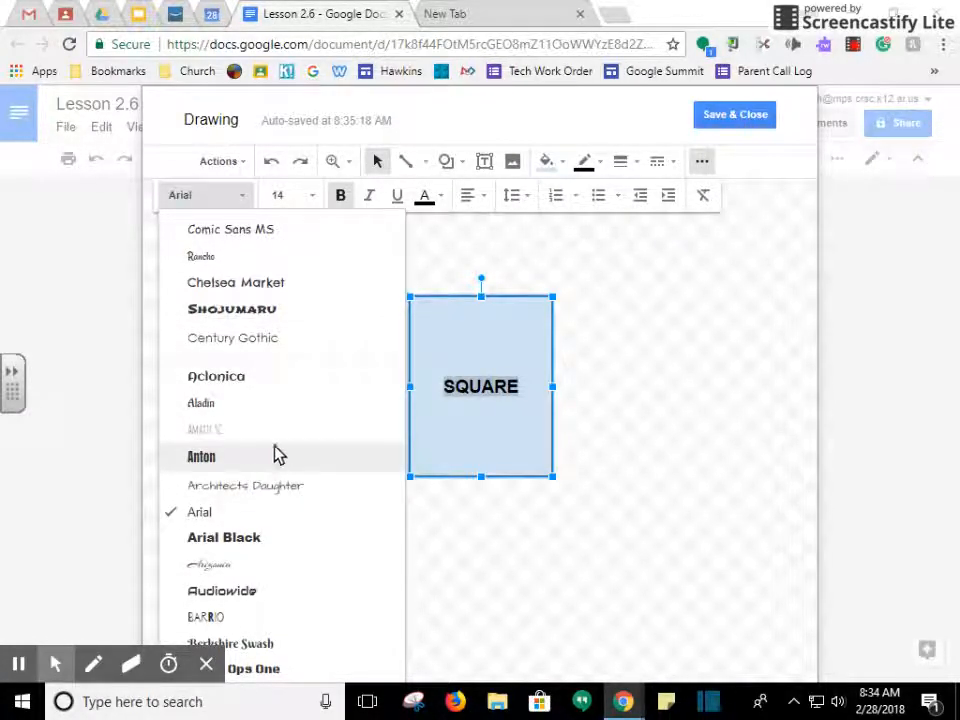
{"action": "left_click", "coordinate": [305, 487]}
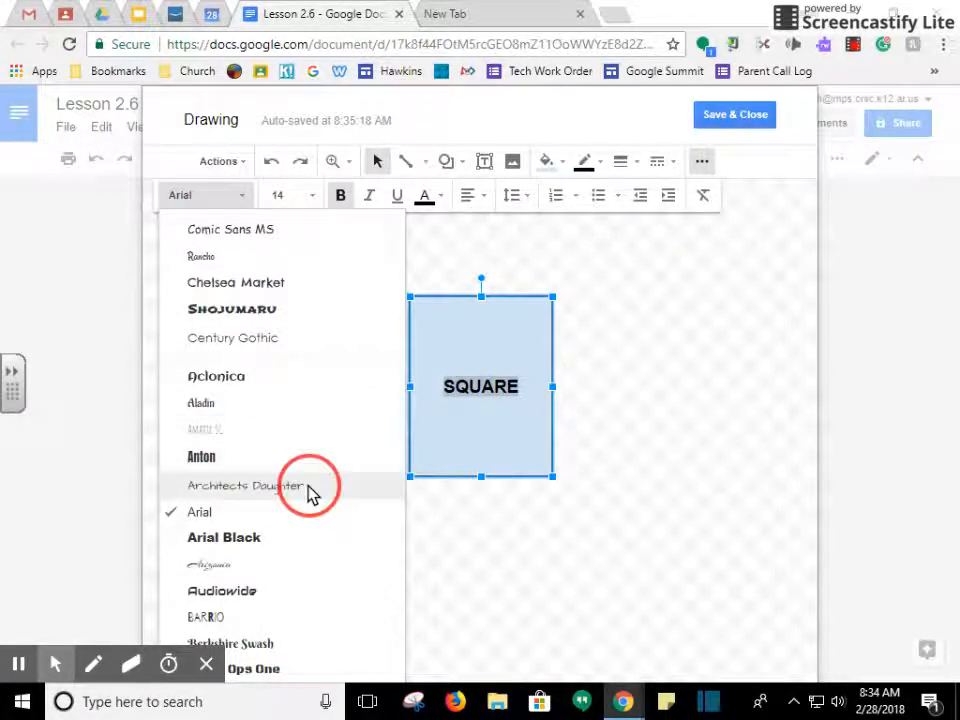
{"action": "left_click", "coordinate": [249, 197]}
{"action": "scroll", "coordinate": [300, 490], "scroll_direction": "down", "scroll_amount": 2}
{"action": "scroll", "coordinate": [296, 490], "scroll_direction": "down", "scroll_amount": 3}
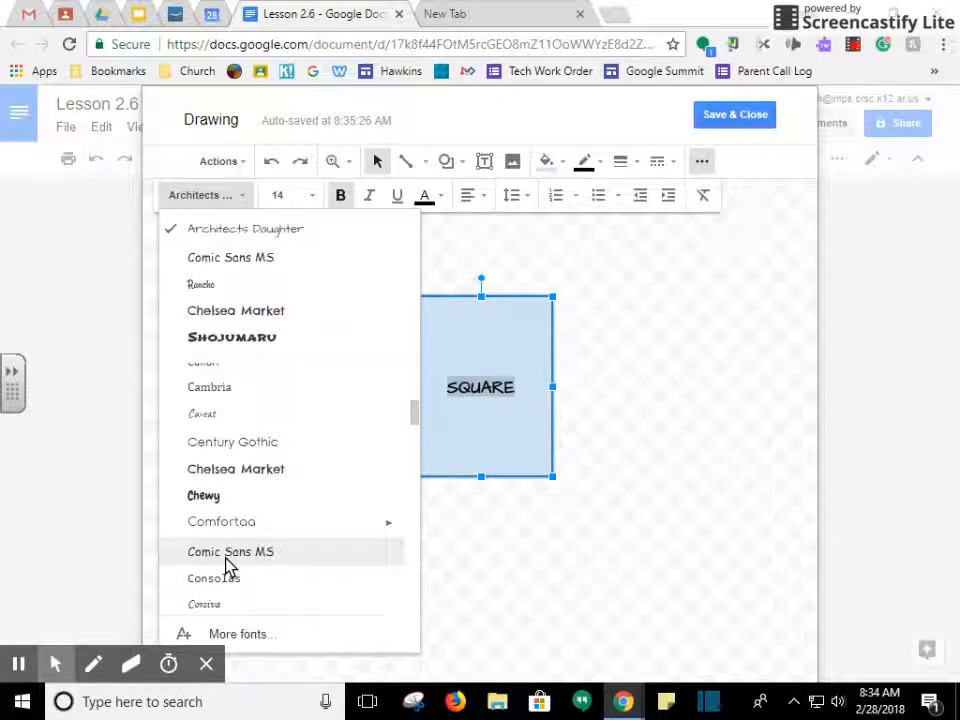
{"action": "left_click", "coordinate": [226, 560]}
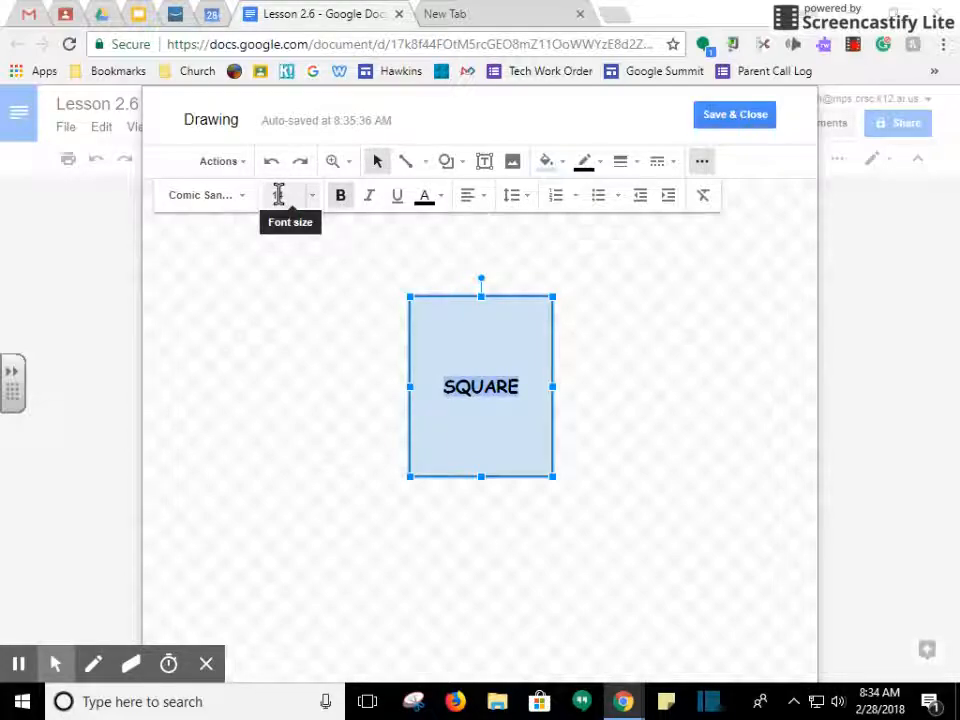
- Set the text color of the "SQUARE" label to white
{"action": "left_click", "coordinate": [314, 199]}
{"action": "left_click", "coordinate": [315, 200]}
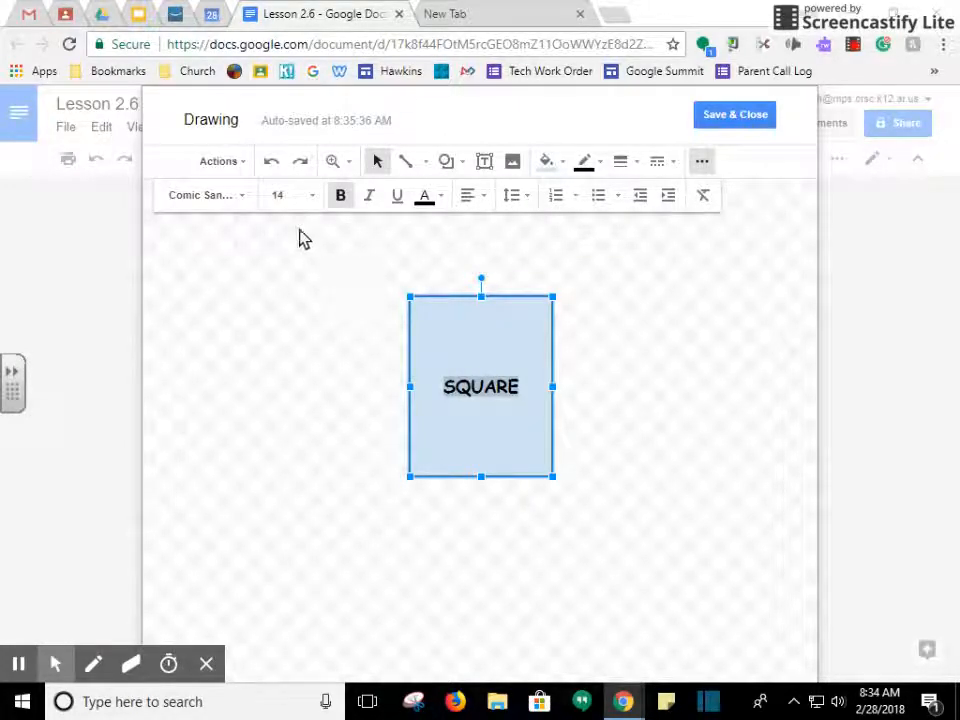
{"action": "left_click", "coordinate": [443, 199]}
{"action": "left_click", "coordinate": [585, 266]}
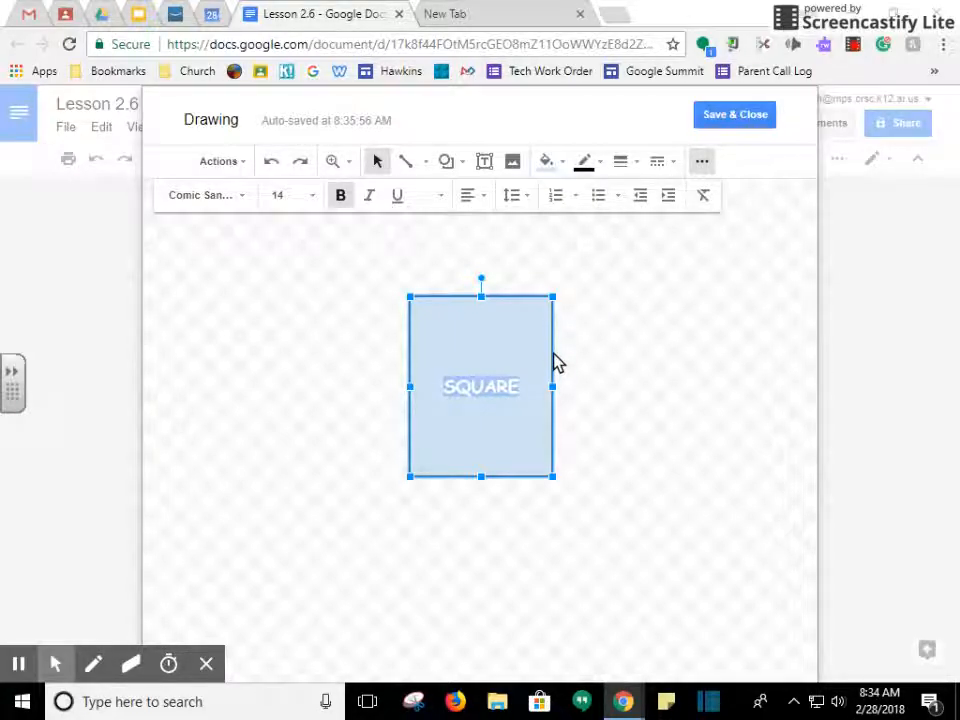
- Fill the shape labeled "SQUARE" with red and give it a blue outline with a 3px line weight
{"action": "left_click", "coordinate": [433, 455]}
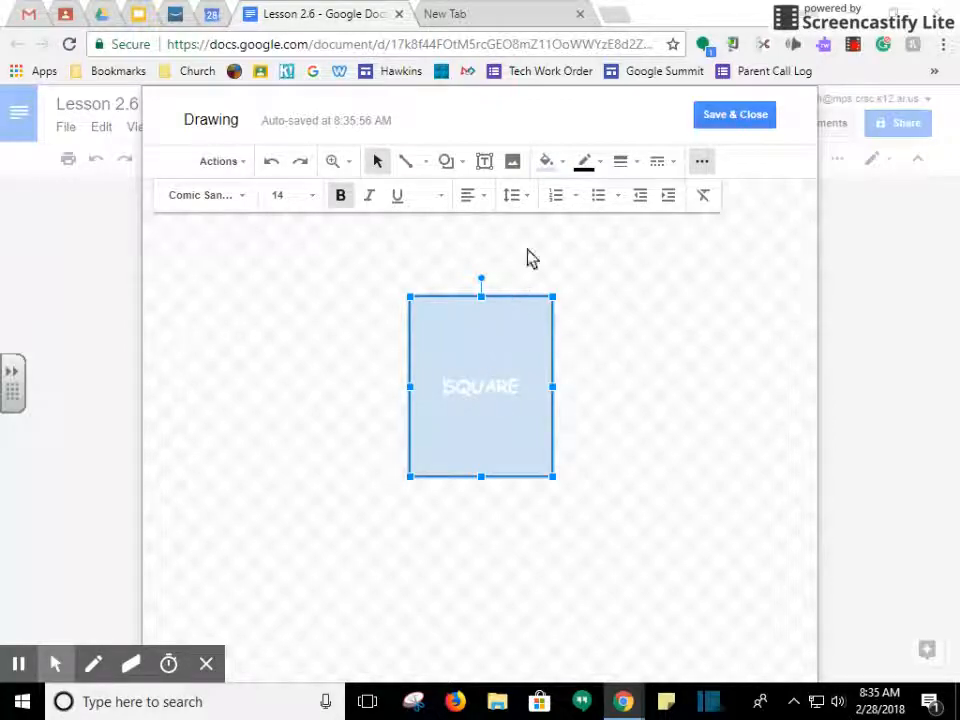
{"action": "left_click", "coordinate": [561, 164]}
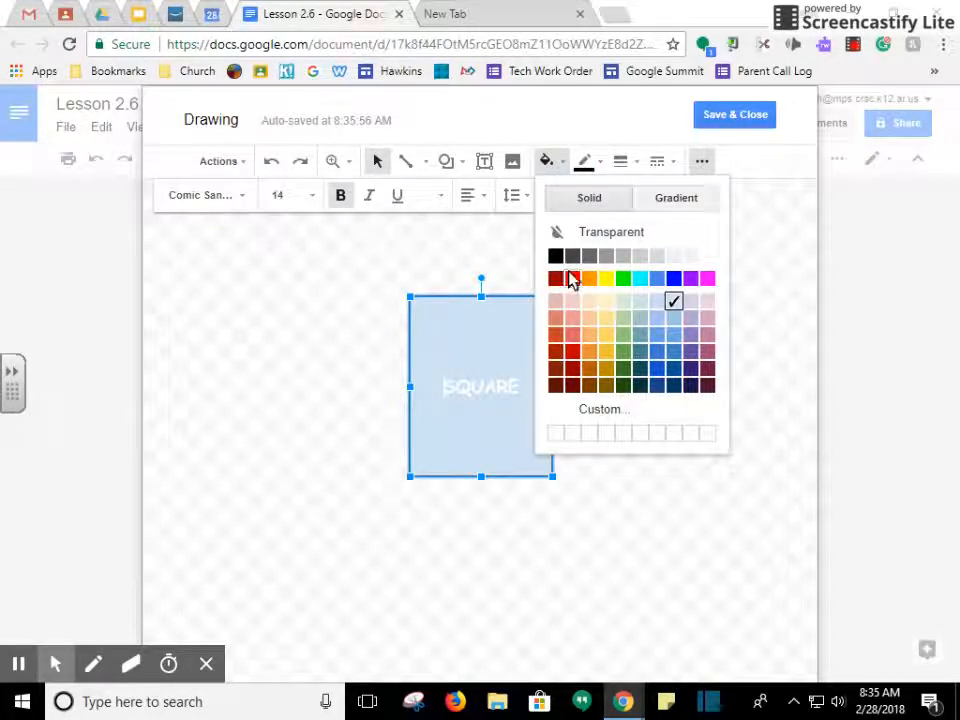
{"action": "left_click", "coordinate": [570, 278]}
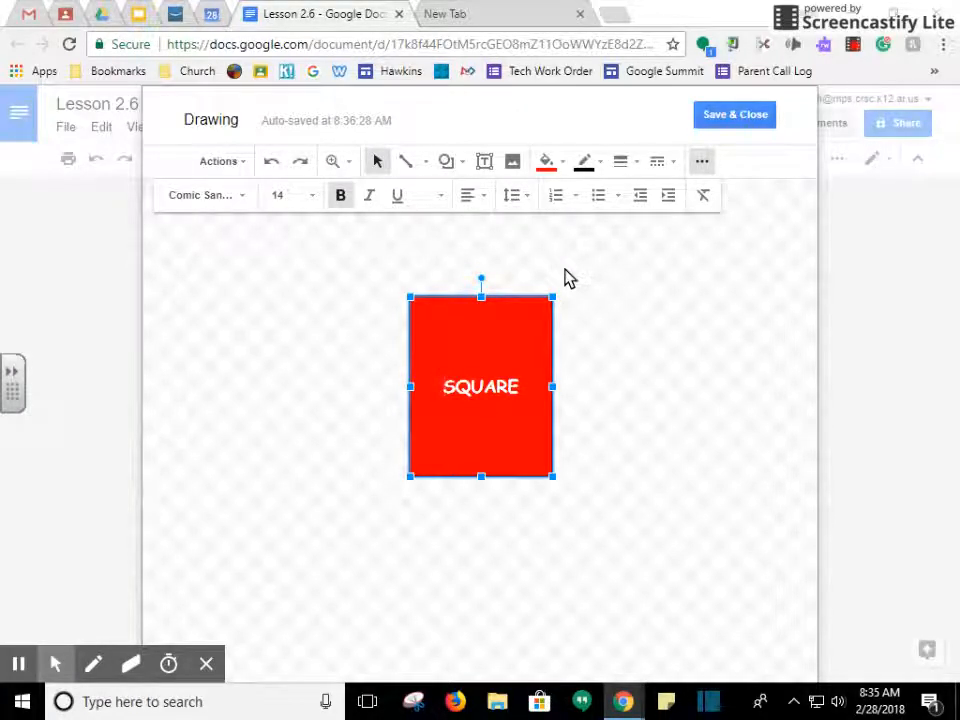
{"action": "left_click", "coordinate": [599, 164]}
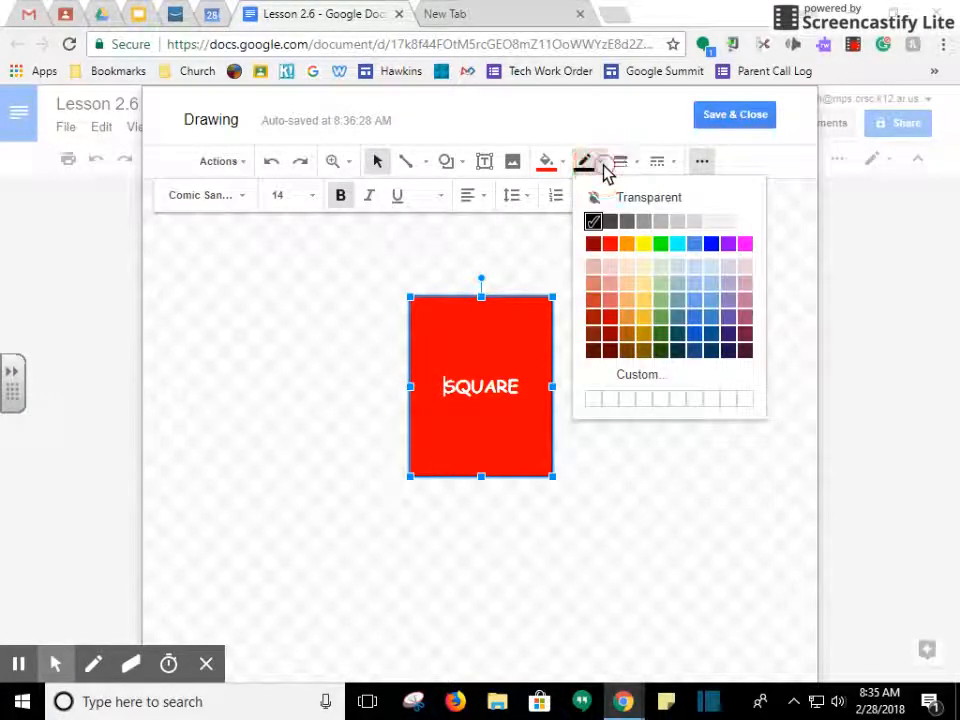
{"action": "left_click", "coordinate": [711, 244]}
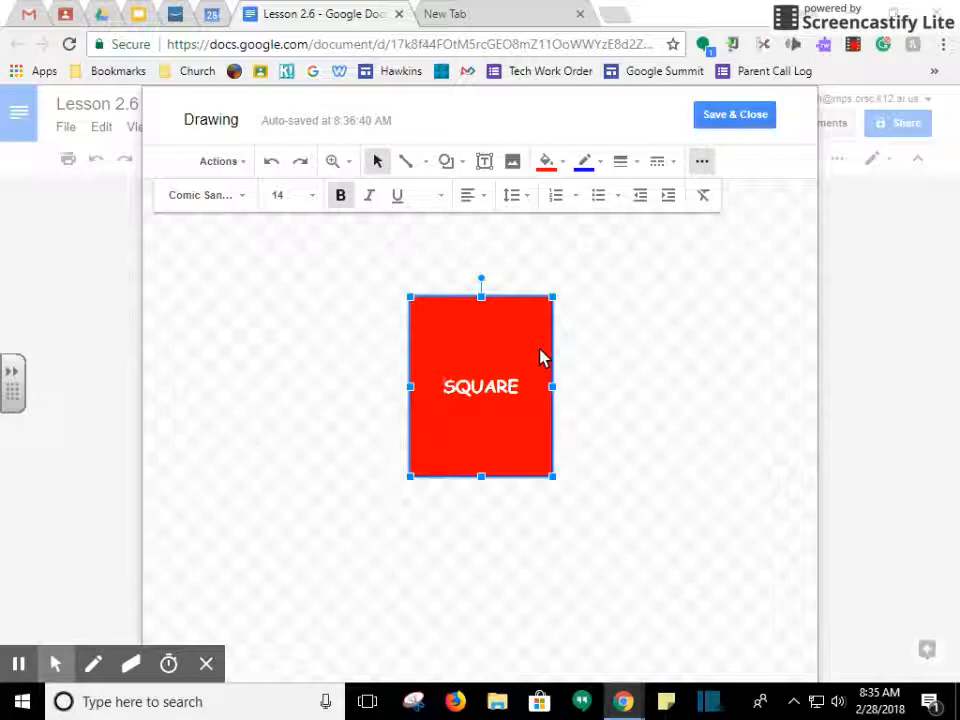
{"action": "left_click", "coordinate": [621, 163]}
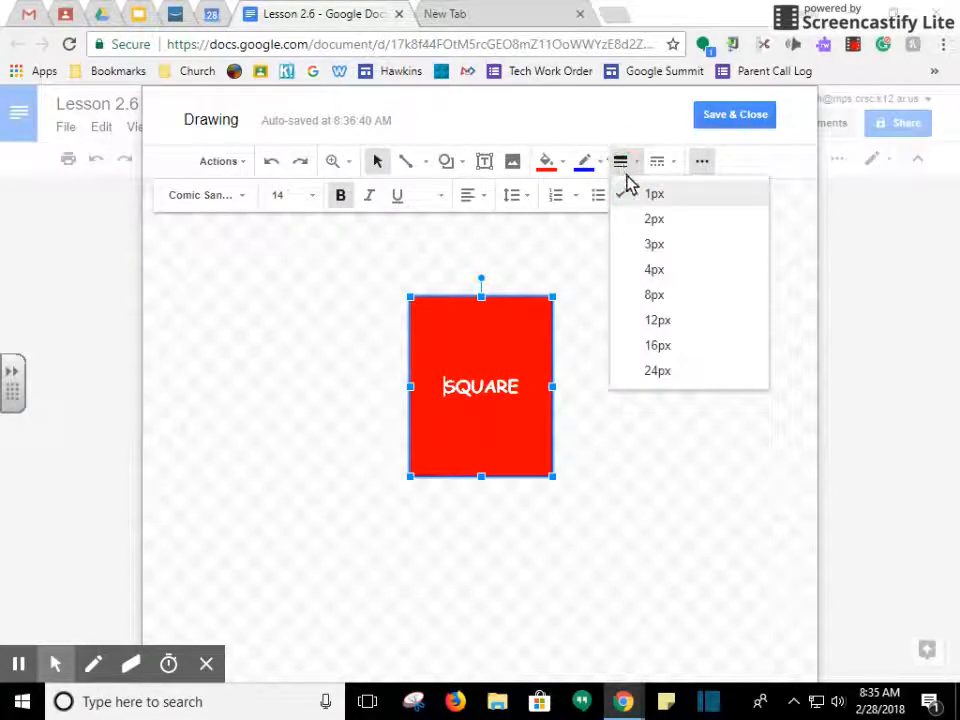
{"action": "left_click", "coordinate": [662, 246]}
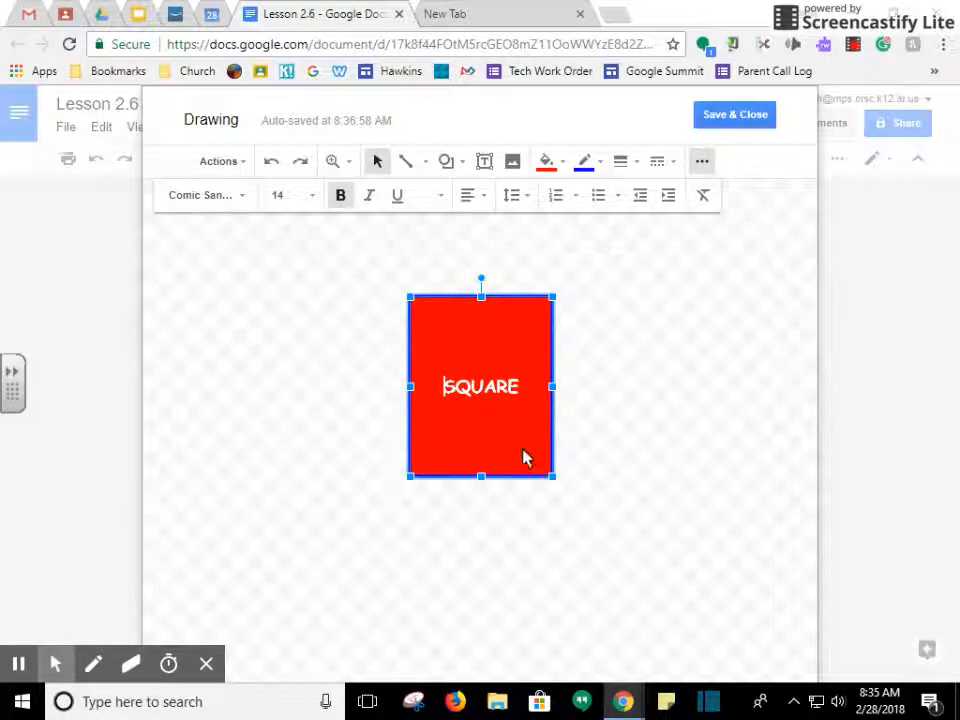
- Save the square drawing into the document, close the drawing editor and select the square on the page
{"action": "left_click", "coordinate": [736, 118]}
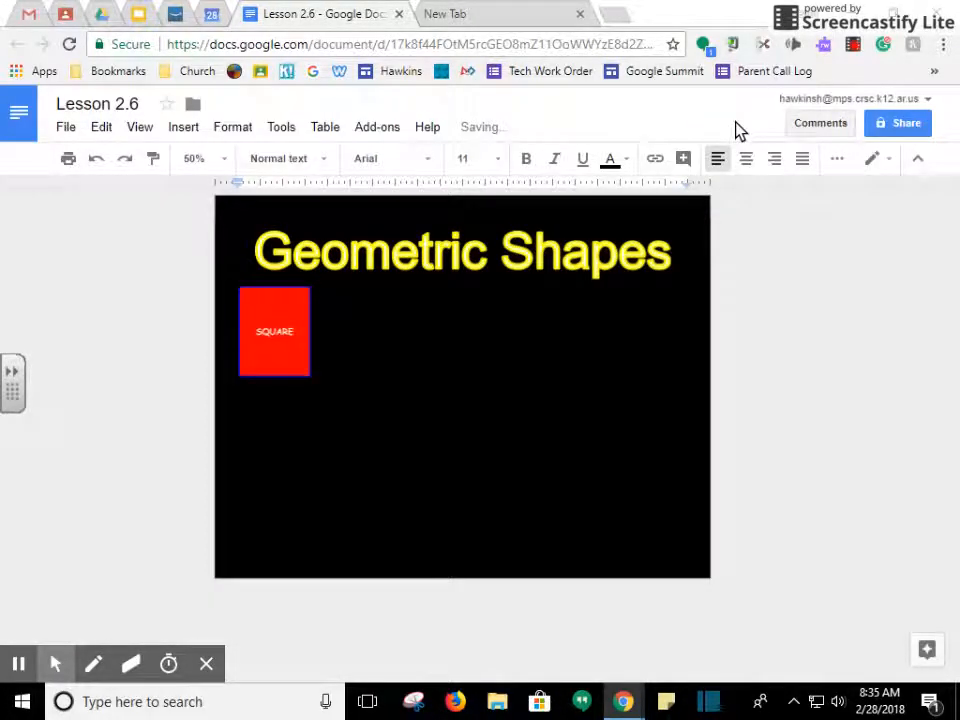
{"action": "left_click", "coordinate": [273, 355]}
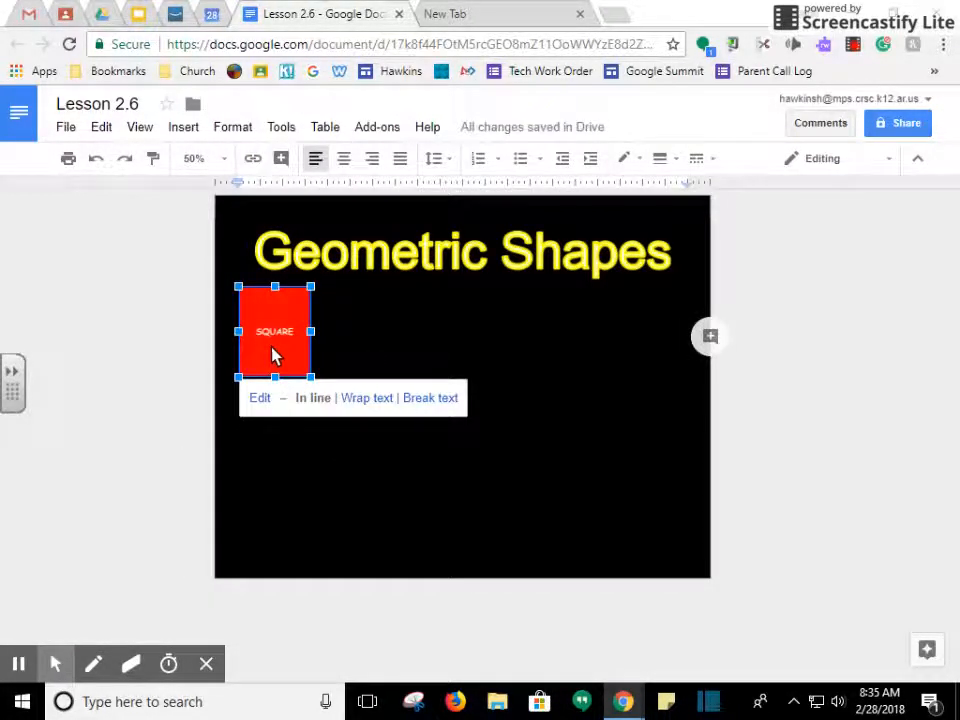
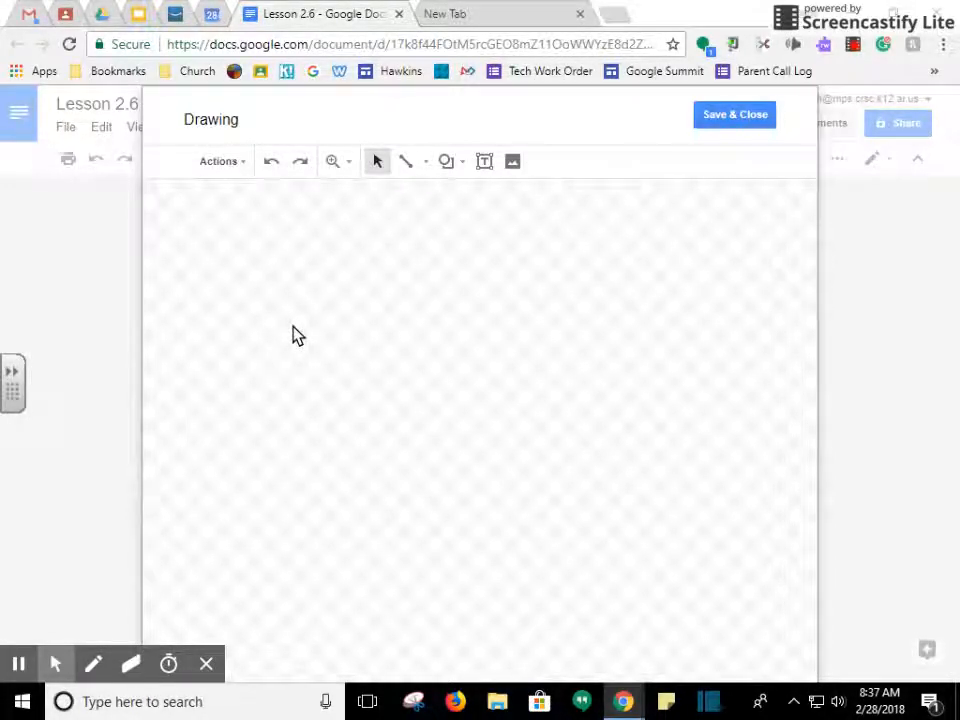
- Draw a pentagon near the middle of the empty drawing canvas and label it "PENTAGON"
{"action": "left_click", "coordinate": [450, 163]}
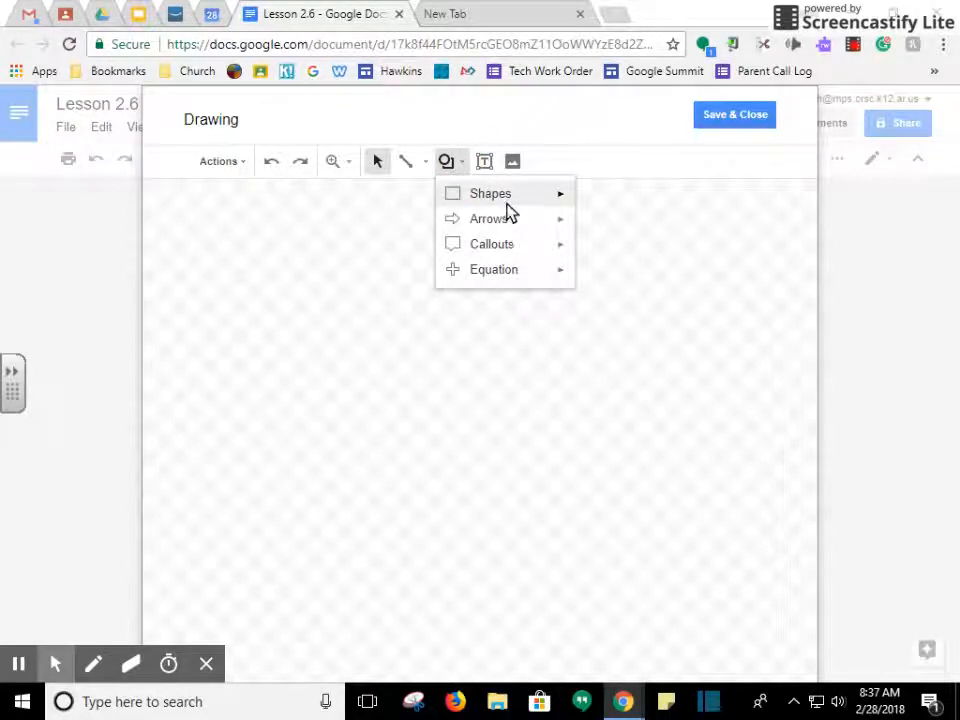
{"action": "mouse_move", "coordinate": [500, 198]}
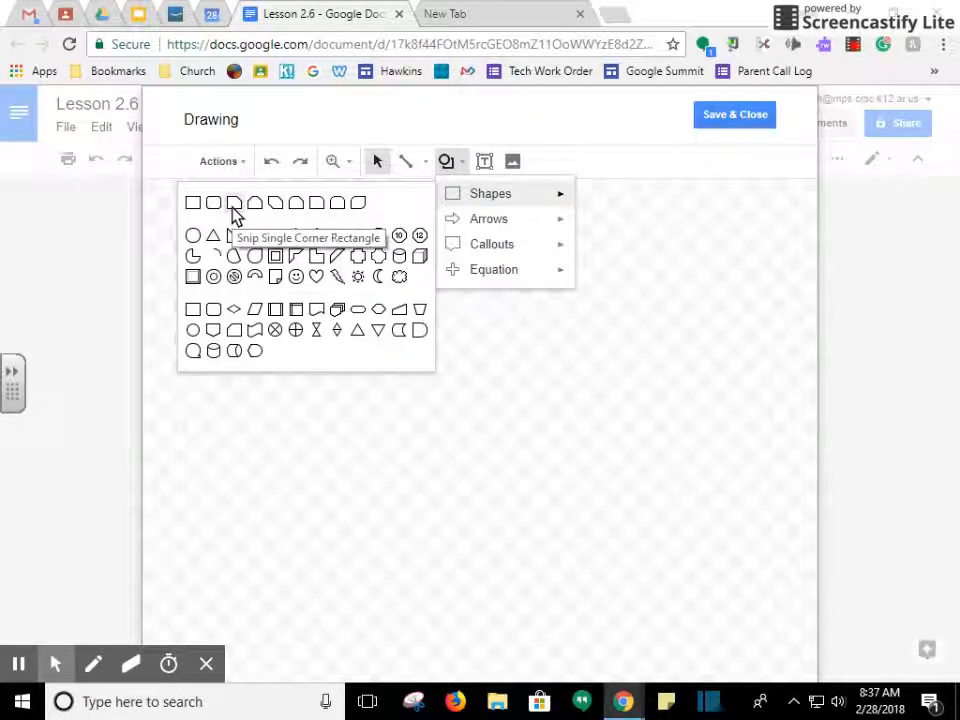
{"action": "left_click", "coordinate": [316, 236]}
{"action": "left_click_drag", "start_coordinate": [312, 287], "coordinate": [507, 490]}
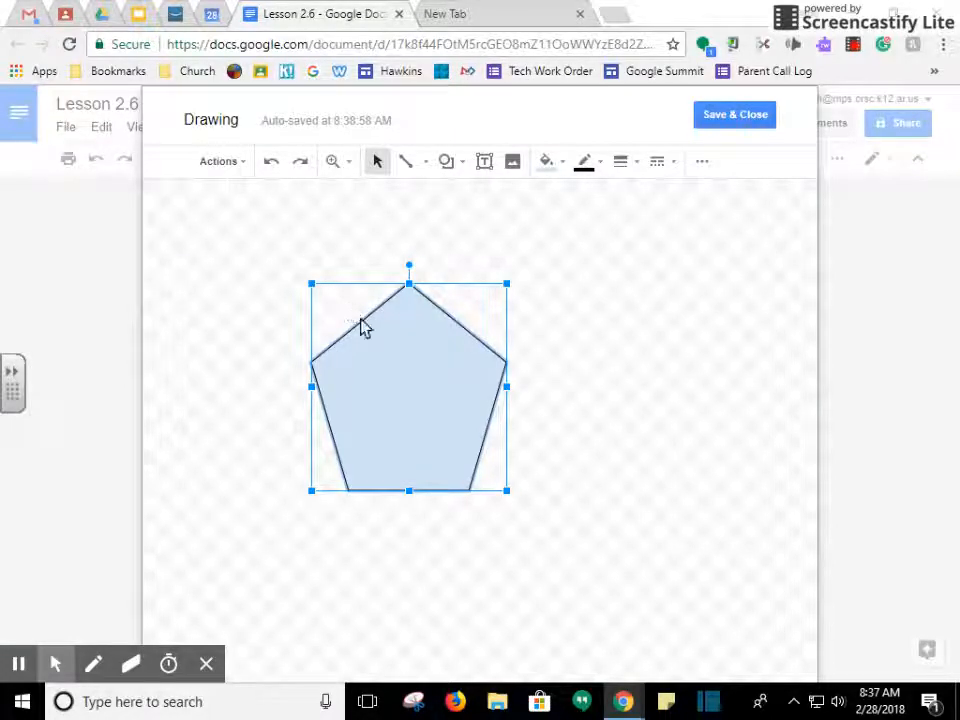
{"action": "double_click", "coordinate": [391, 414]}
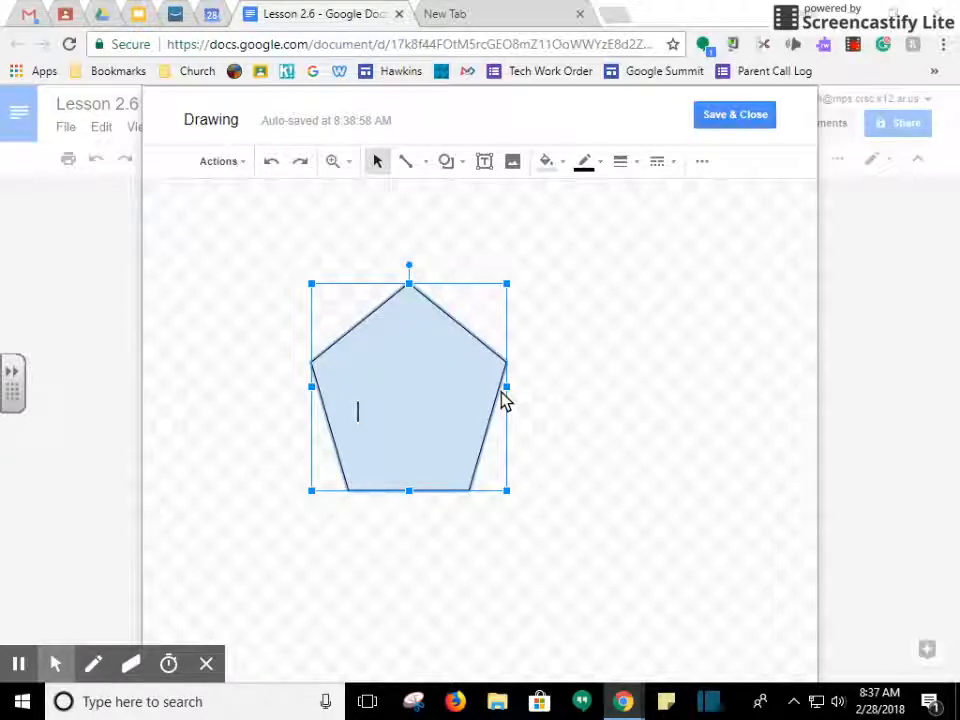
{"action": "type", "text": "PEN"}
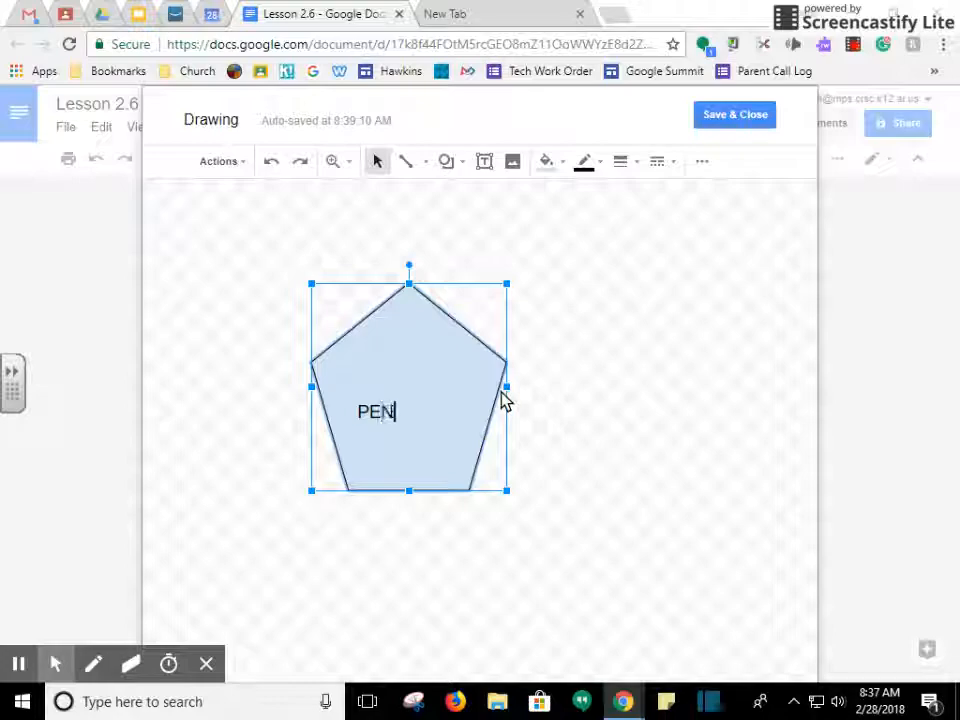
{"action": "type", "text": "TA"}
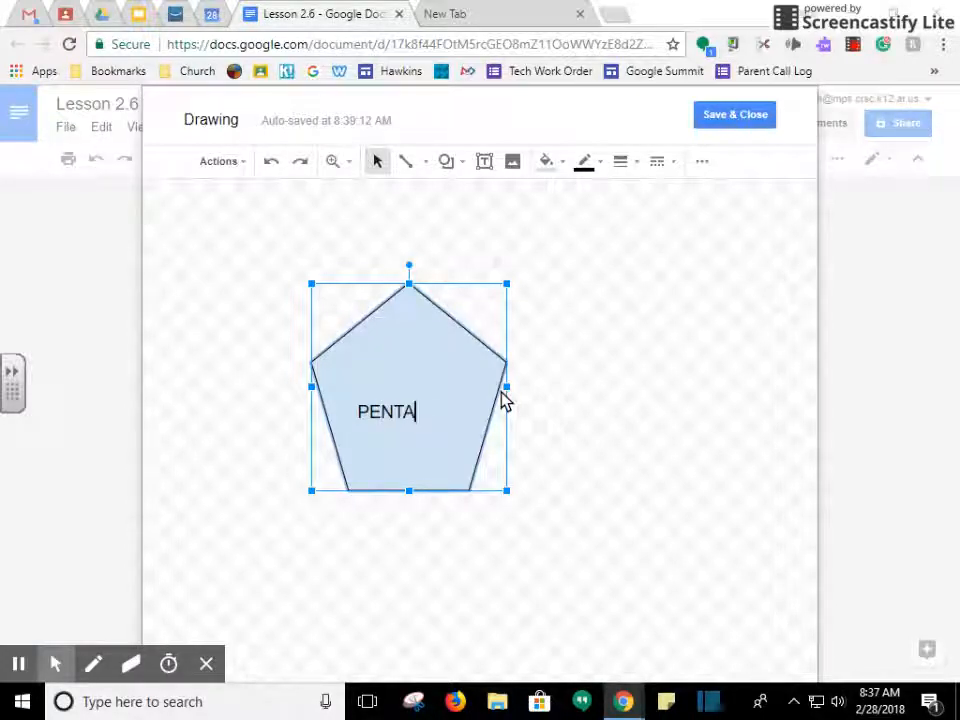
{"action": "type", "text": "GON"}
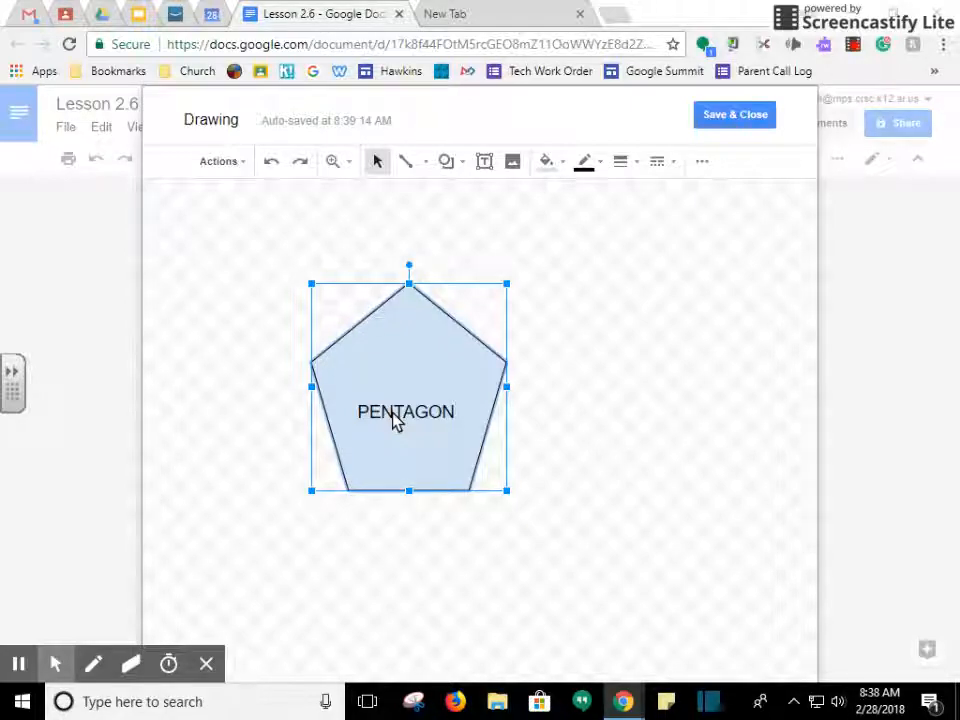
- Format the "PENTAGON" label as bold, white Comic Sans MS text
{"action": "double_click", "coordinate": [394, 420]}
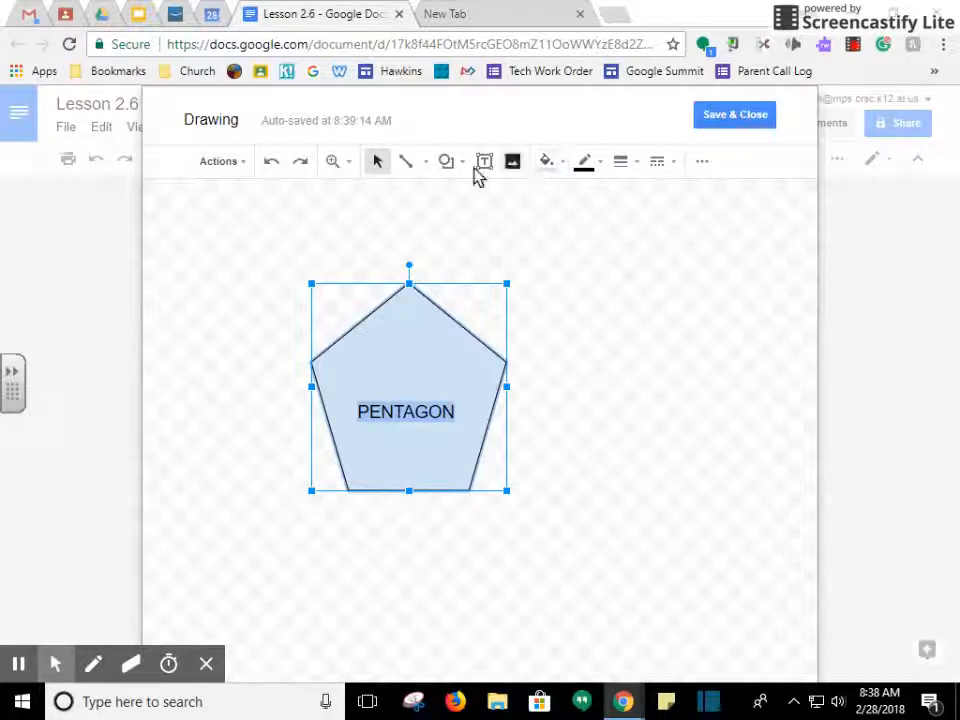
{"action": "left_click", "coordinate": [702, 161]}
{"action": "left_click", "coordinate": [341, 196]}
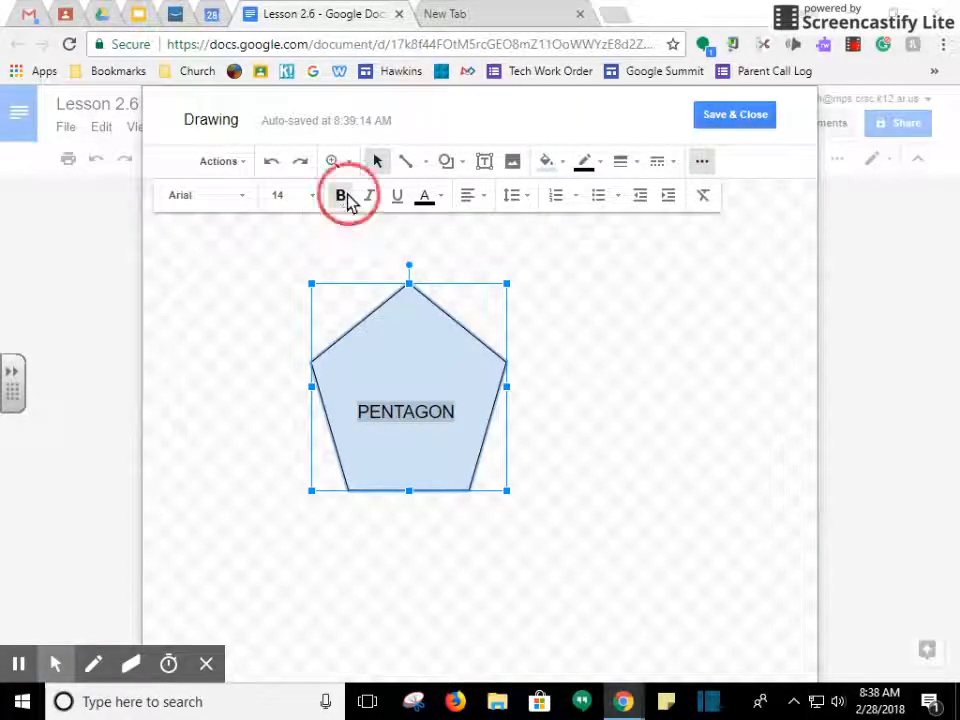
{"action": "left_click", "coordinate": [244, 198]}
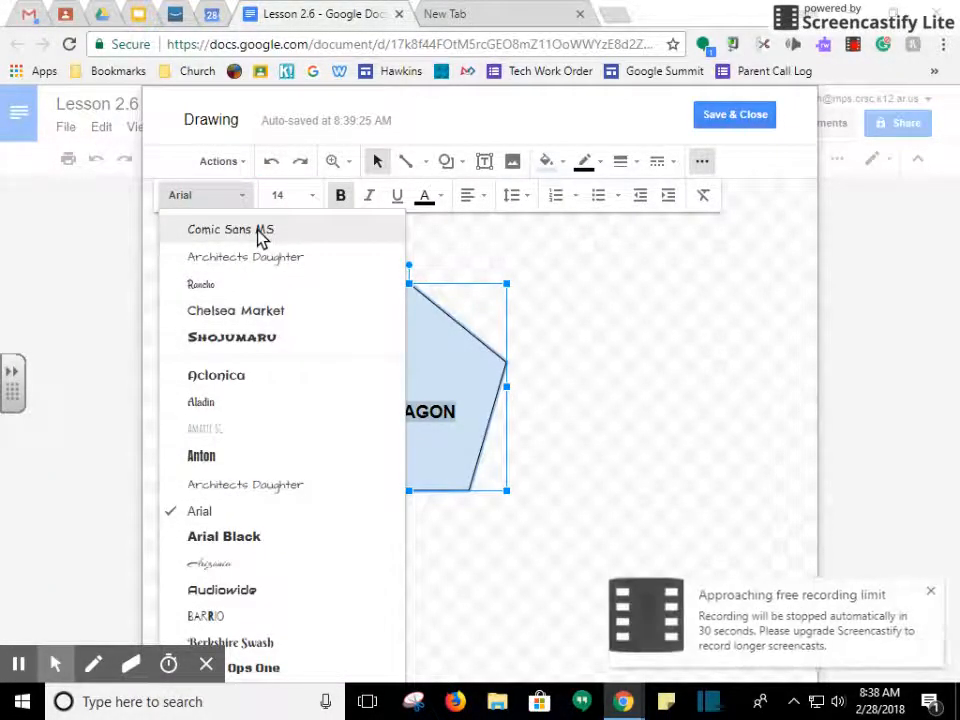
{"action": "left_click", "coordinate": [258, 233]}
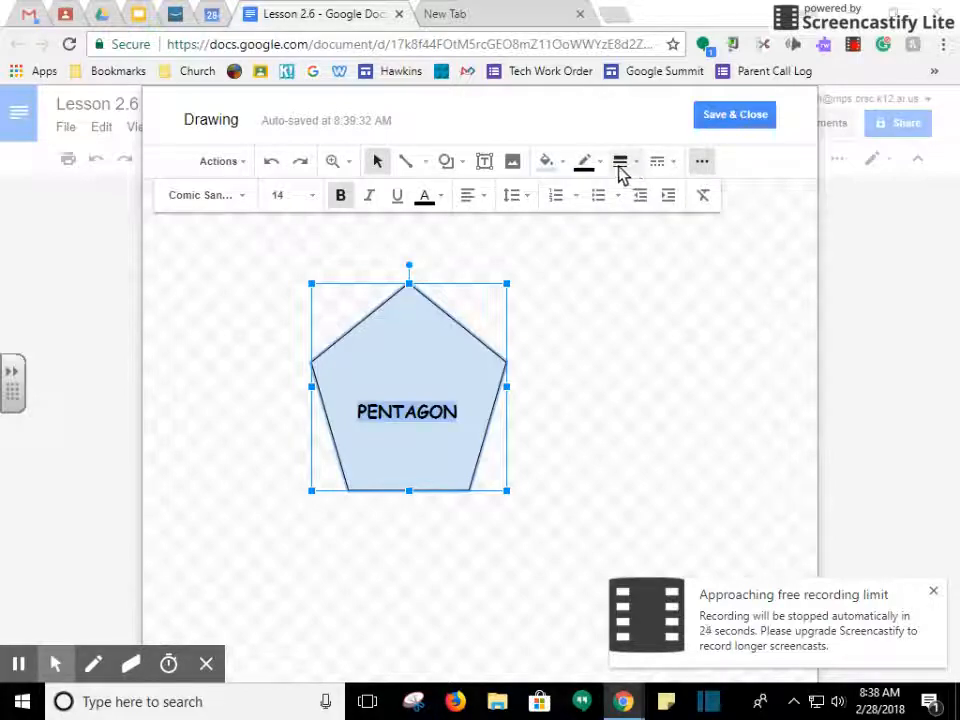
{"action": "left_click", "coordinate": [441, 198]}
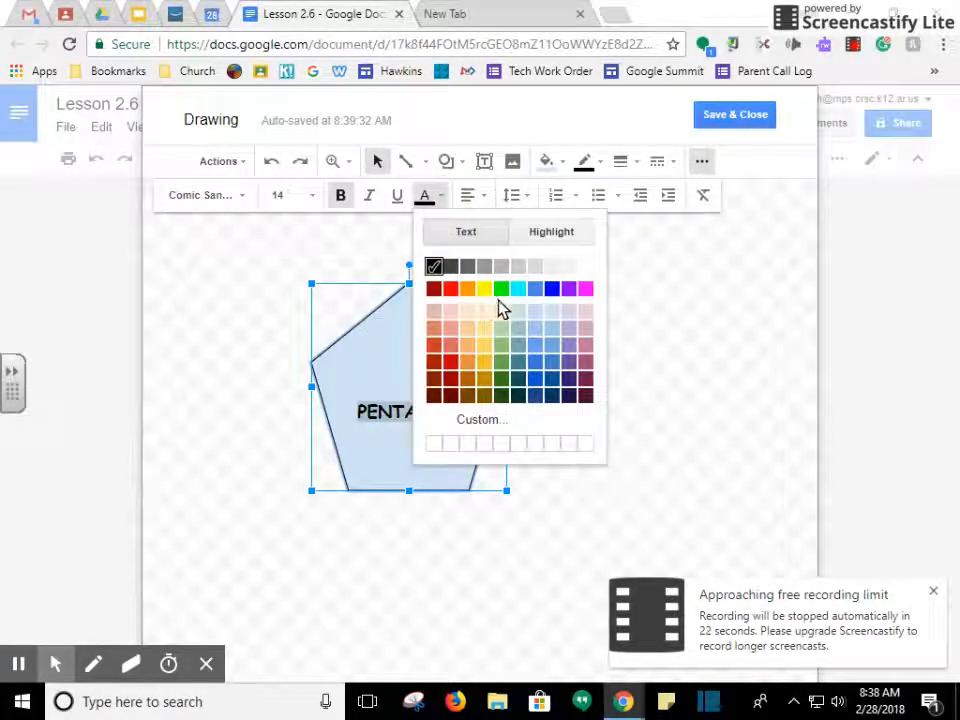
{"action": "left_click", "coordinate": [586, 270]}
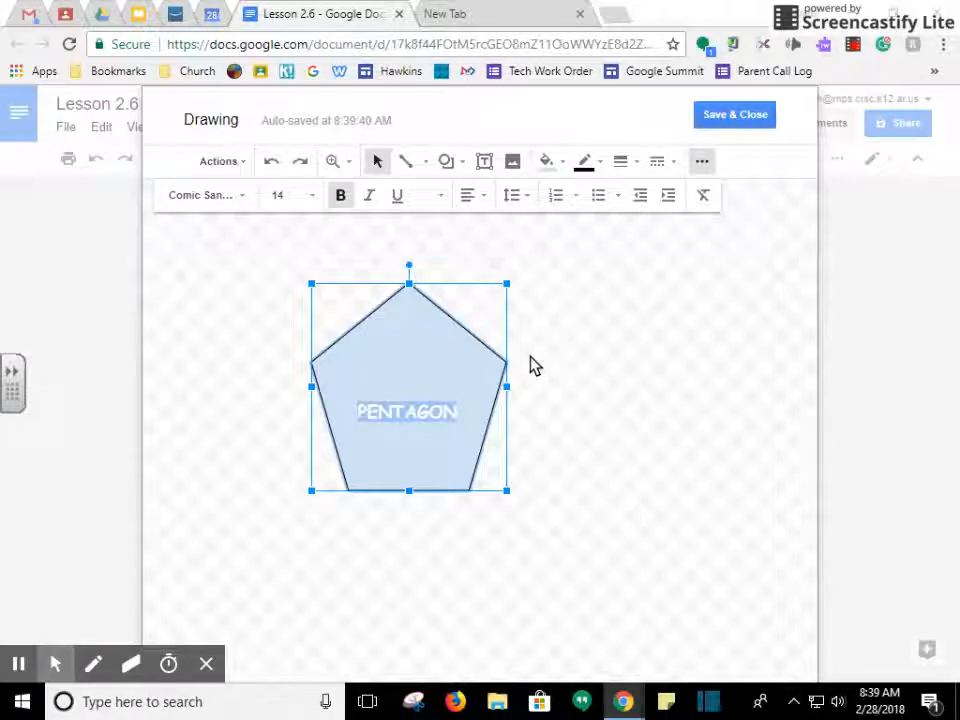
- Fill the pentagon with solid magenta, trying blue first
{"action": "left_click", "coordinate": [475, 380]}
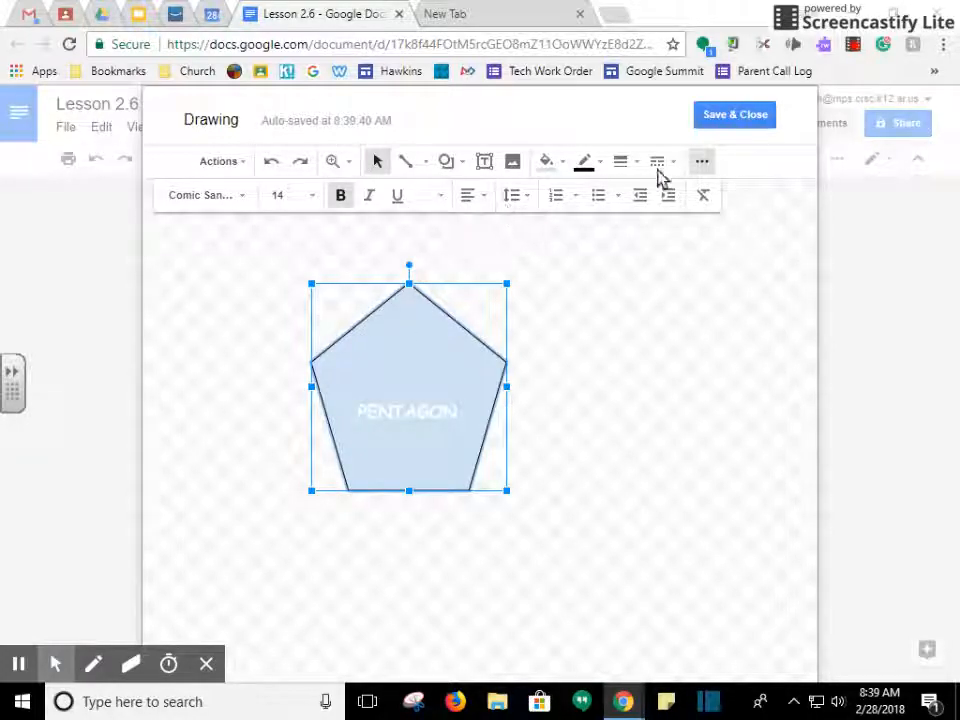
{"action": "left_click", "coordinate": [558, 164]}
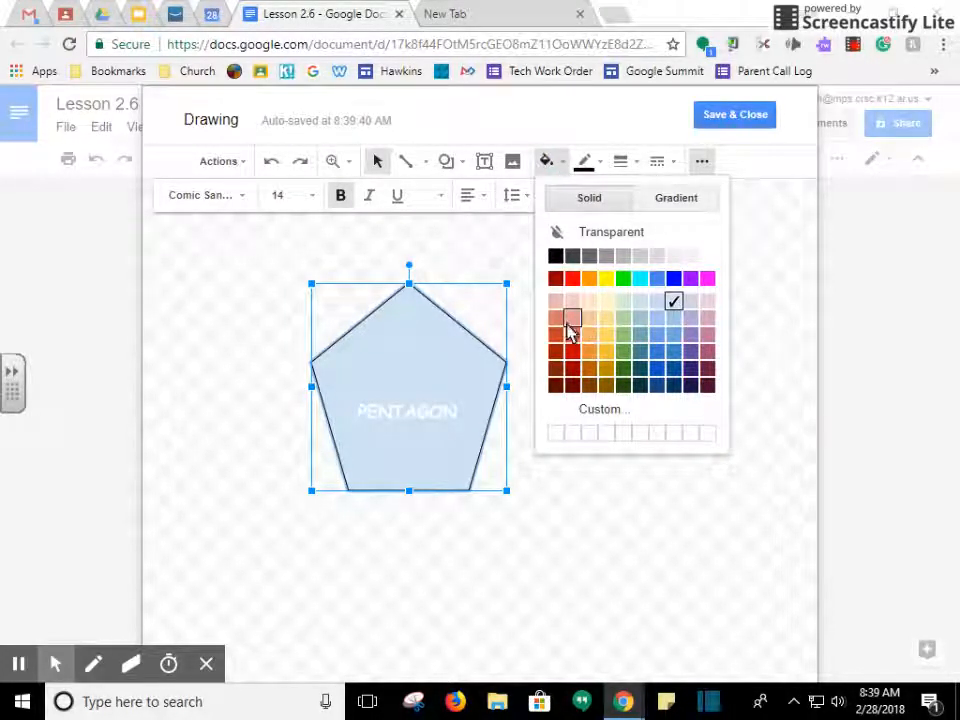
{"action": "left_click", "coordinate": [674, 279]}
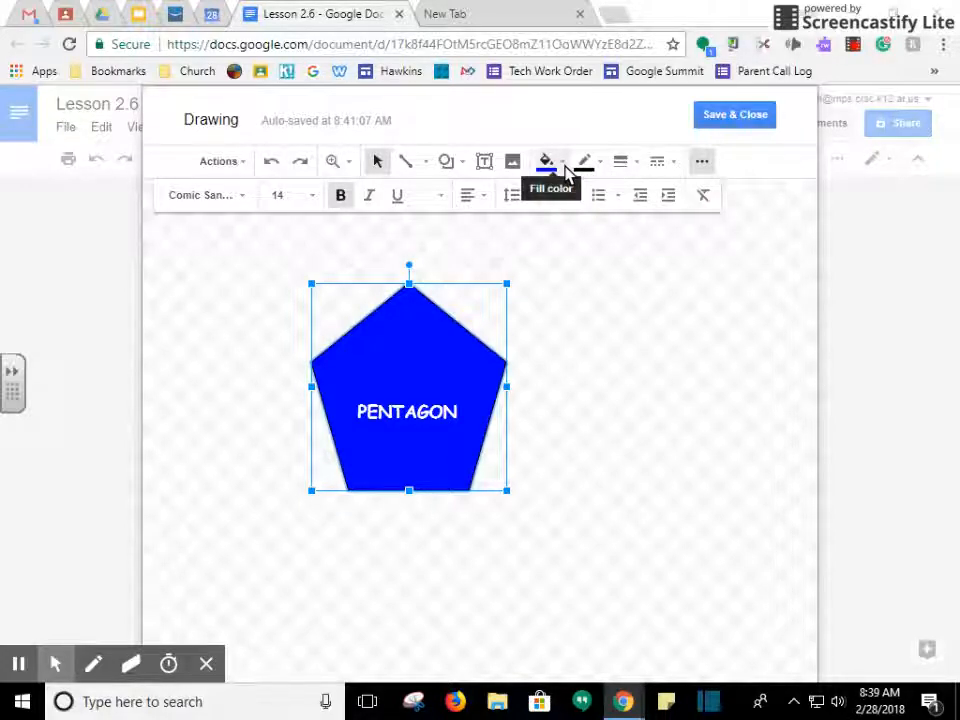
{"action": "left_click", "coordinate": [563, 163]}
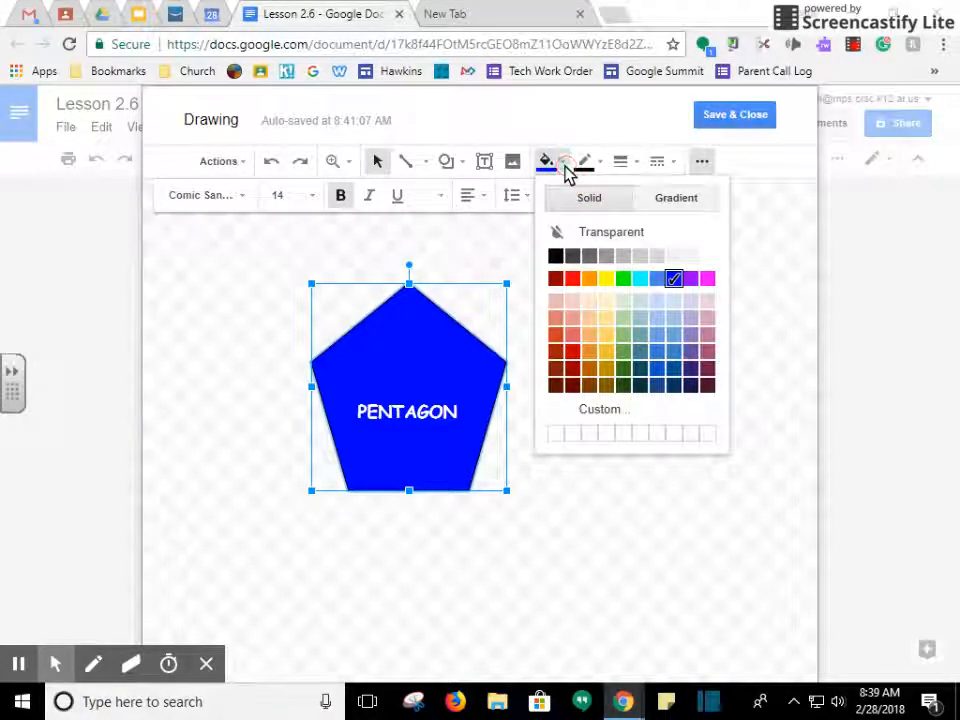
{"action": "left_click", "coordinate": [710, 282]}
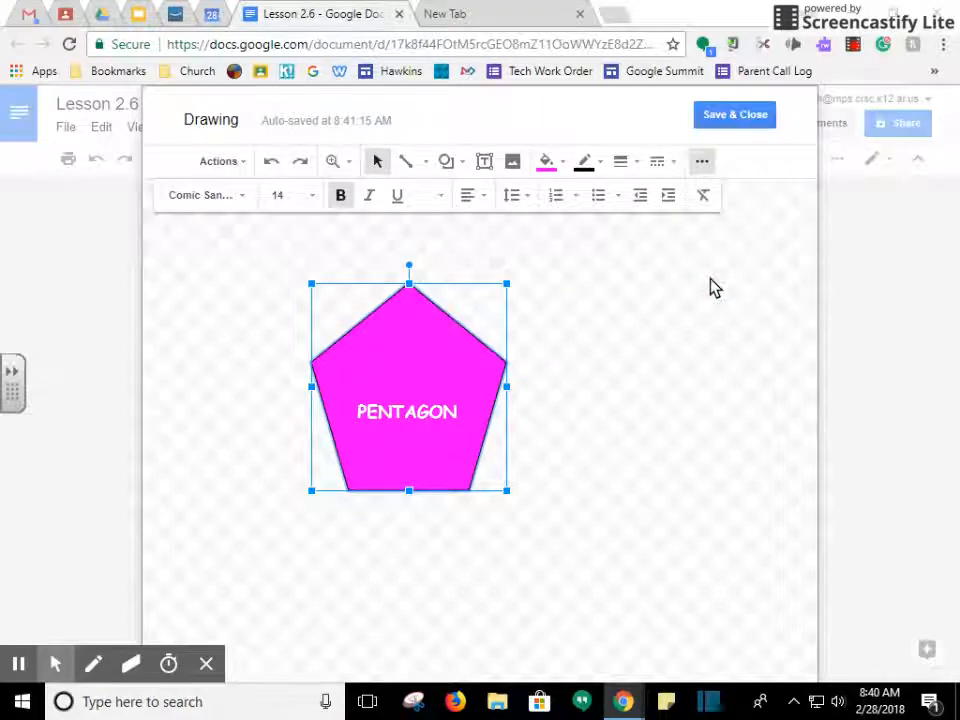
- Give the pentagon a 3px orange border, and save and close the drawing to place it in the document
{"action": "left_click", "coordinate": [600, 165]}
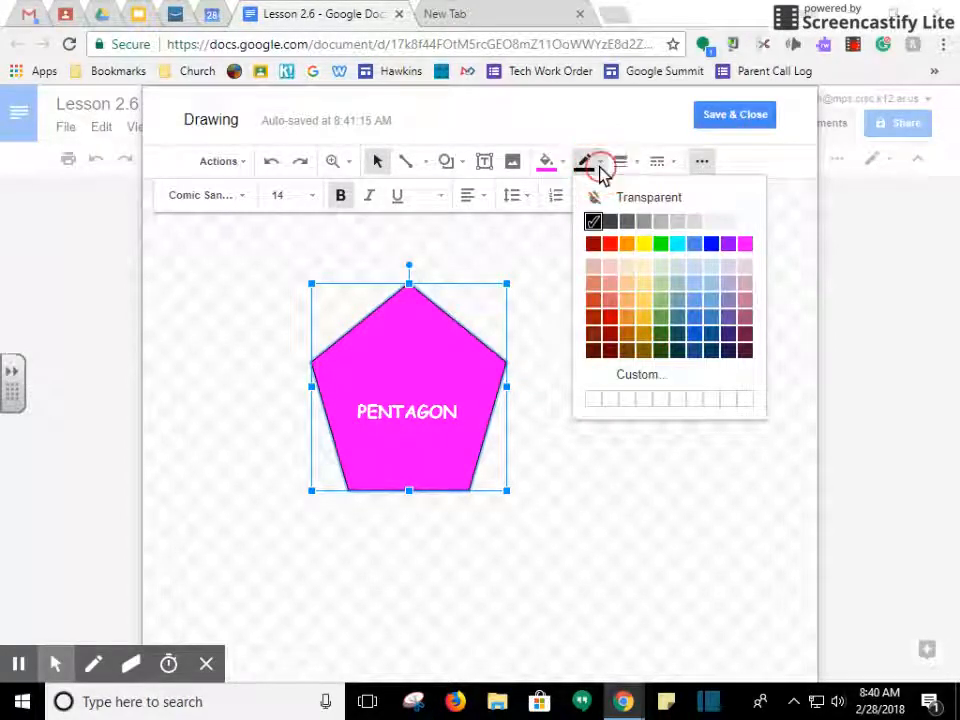
{"action": "left_click", "coordinate": [628, 245]}
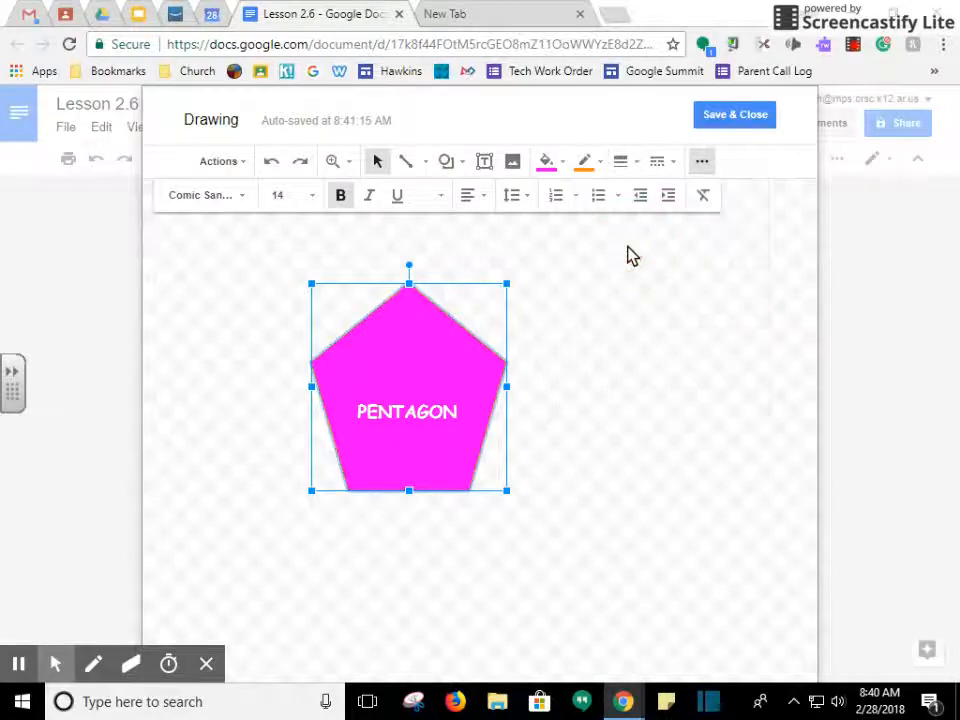
{"action": "left_click", "coordinate": [621, 165]}
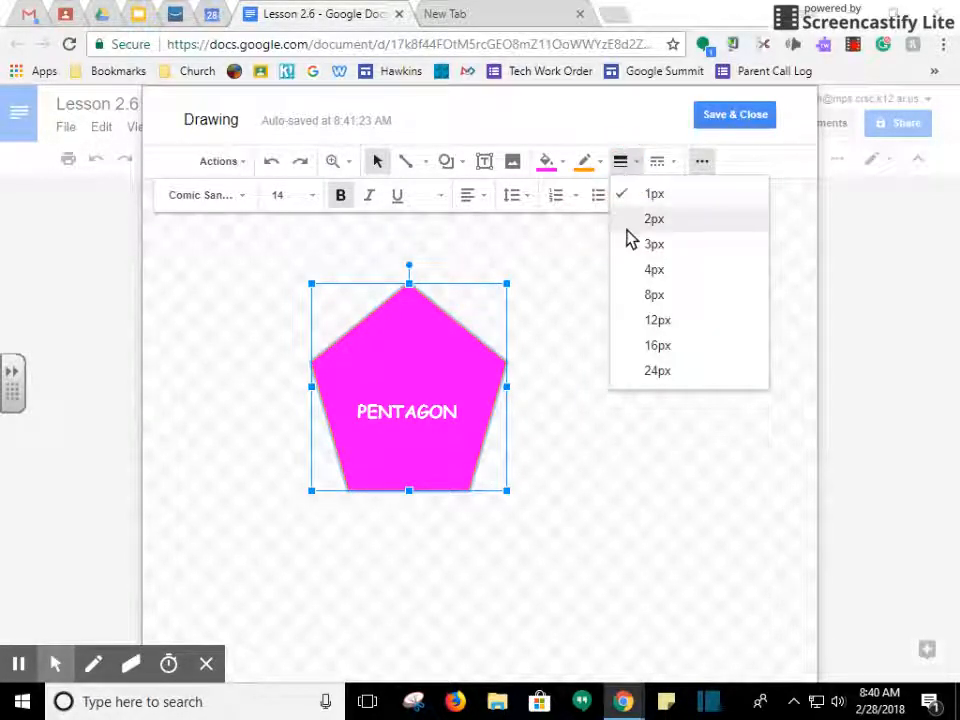
{"action": "left_click", "coordinate": [646, 243]}
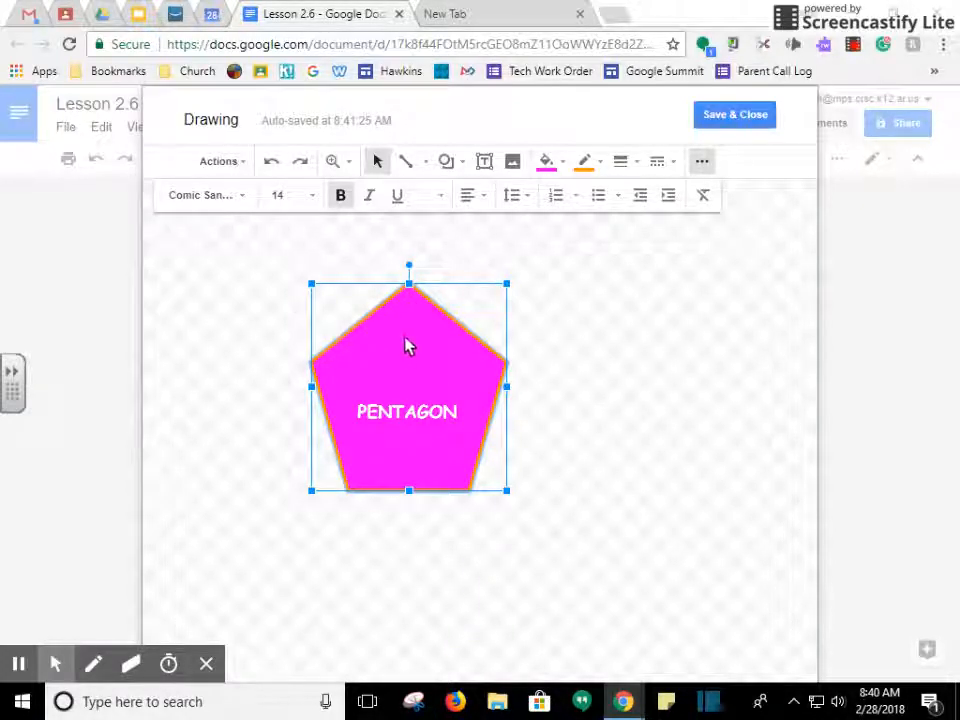
{"action": "left_click", "coordinate": [561, 475]}
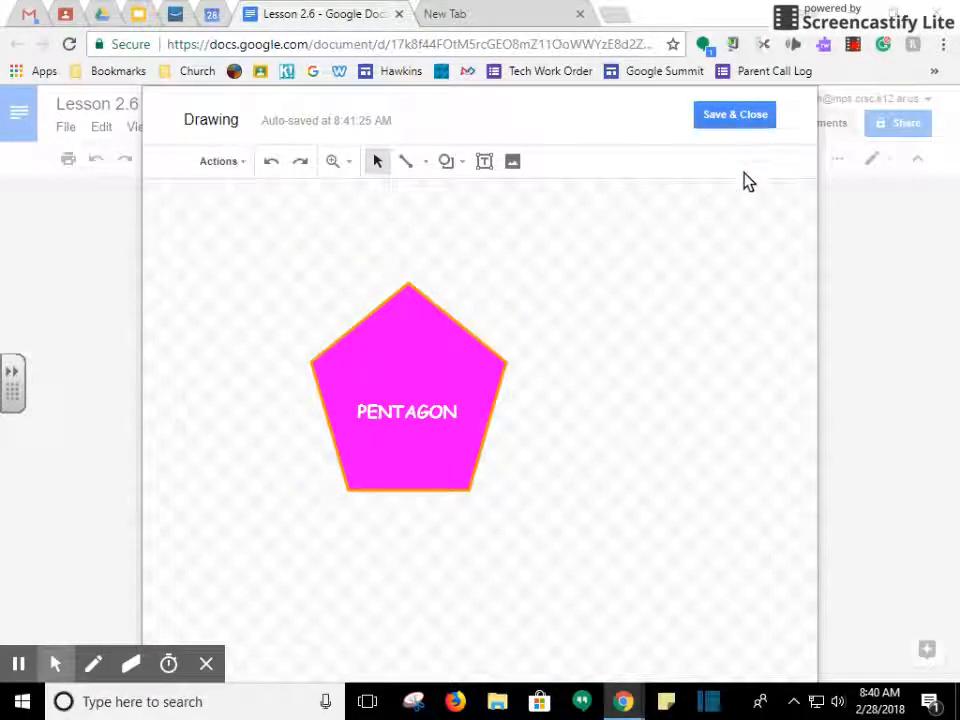
{"action": "left_click", "coordinate": [741, 122]}
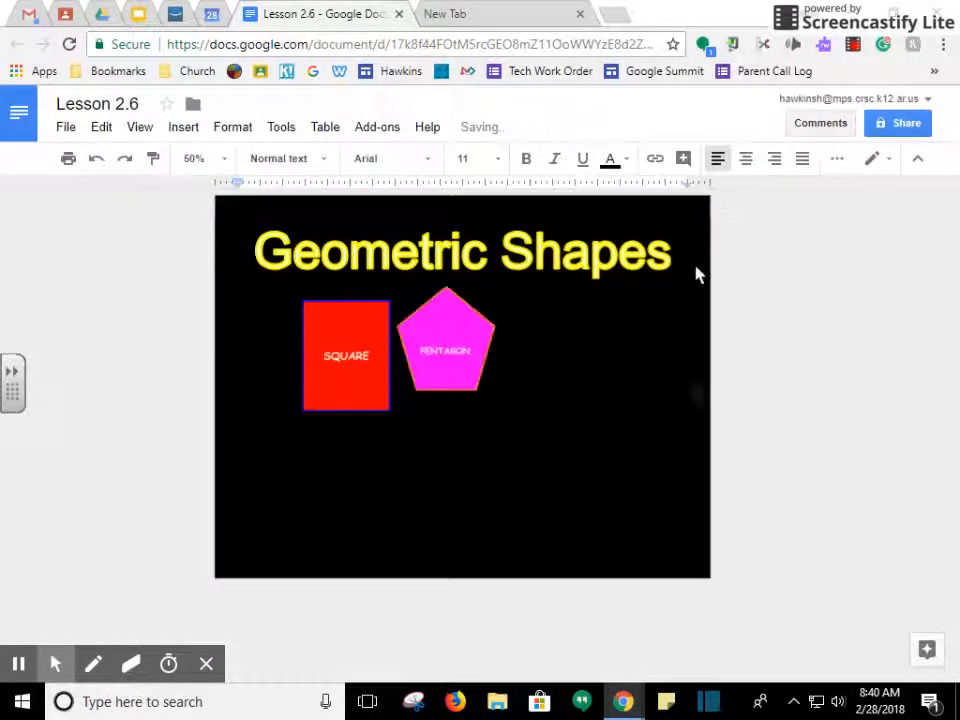
- Set the pentagon to wrap text, move it below the square and enlarge it, roughly centring it under the square
{"action": "left_click", "coordinate": [438, 380]}
{"action": "left_click", "coordinate": [338, 473]}
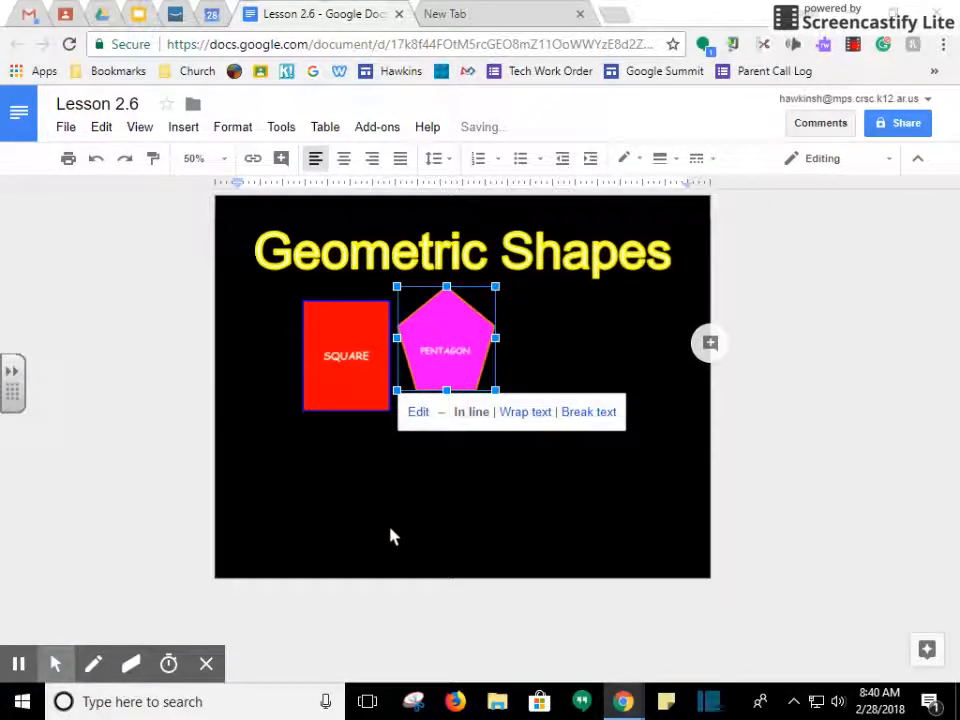
{"action": "left_click", "coordinate": [525, 412]}
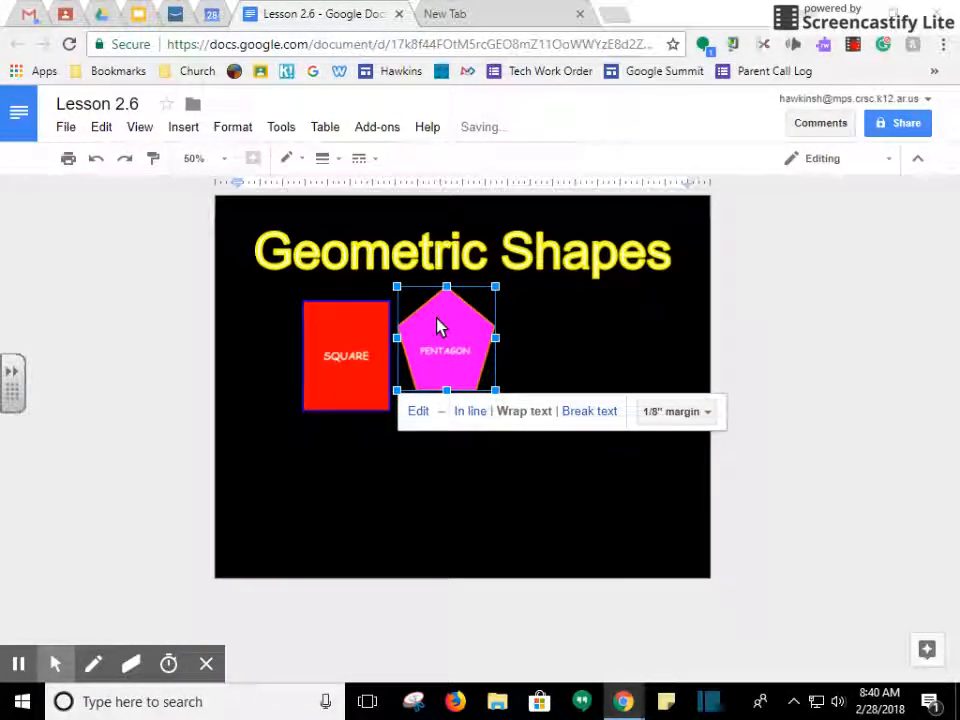
{"action": "left_click_drag", "start_coordinate": [437, 326], "coordinate": [342, 474]}
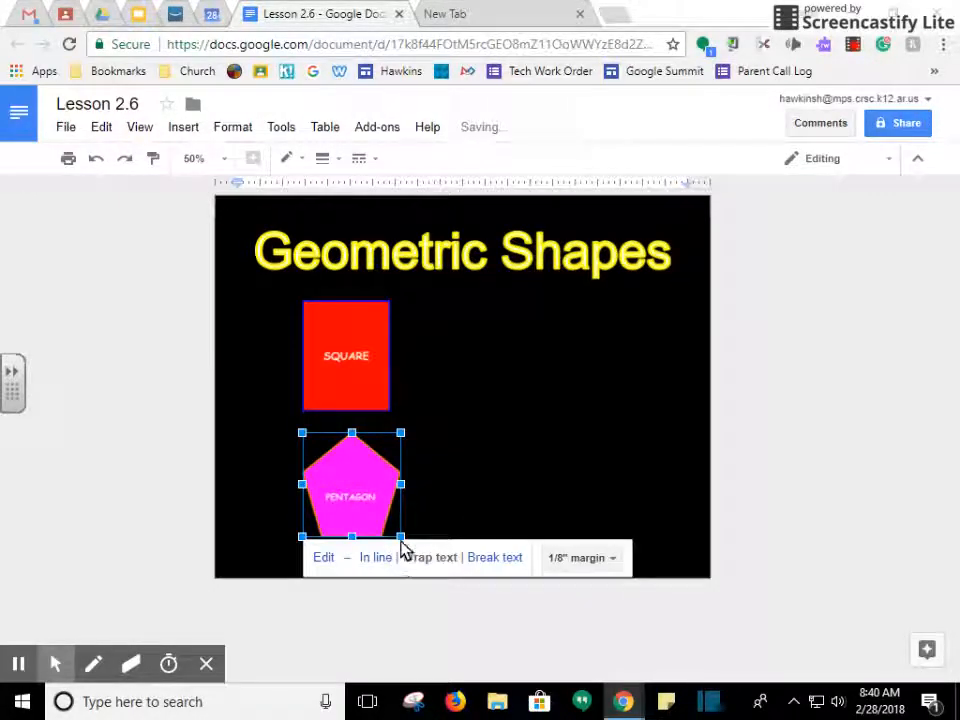
{"action": "left_click_drag", "start_coordinate": [401, 545], "coordinate": [428, 566]}
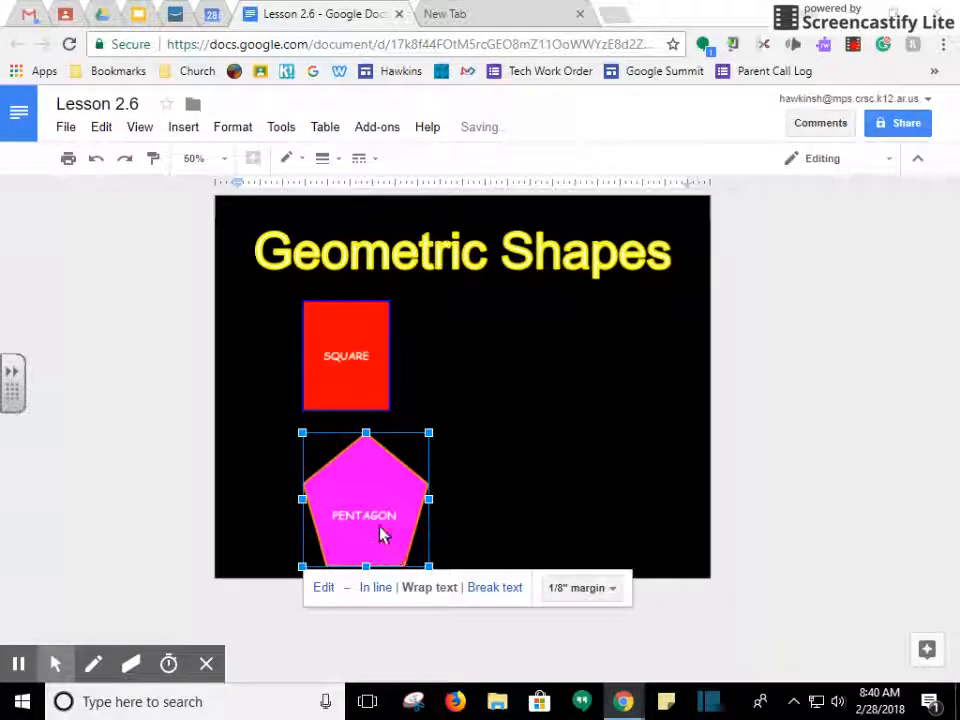
{"action": "left_click_drag", "start_coordinate": [378, 508], "coordinate": [360, 499]}
- Enlarge the red square upward and outward from its upper corner so it nearly reaches the title, and deselect it
{"action": "left_click", "coordinate": [352, 350]}
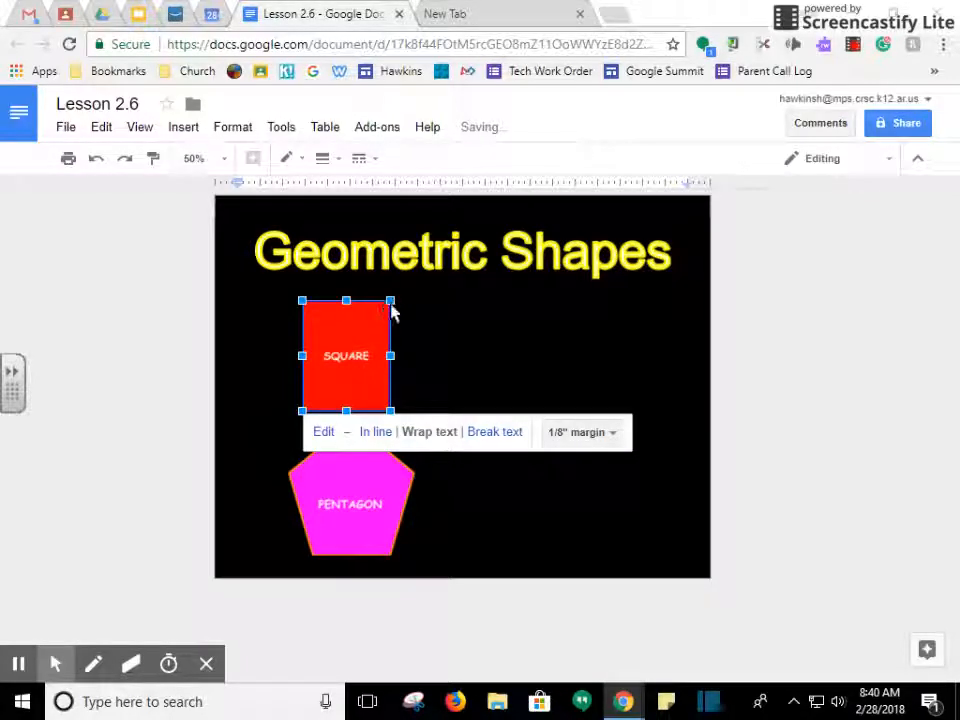
{"action": "left_click_drag", "start_coordinate": [390, 301], "coordinate": [407, 290]}
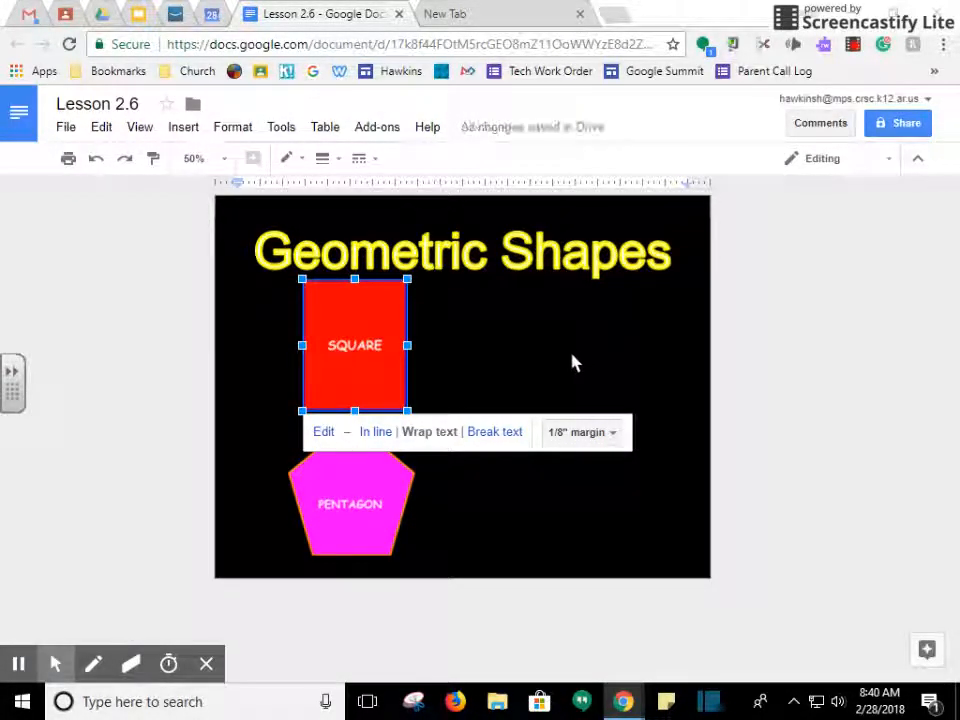
{"action": "left_click", "coordinate": [612, 350]}
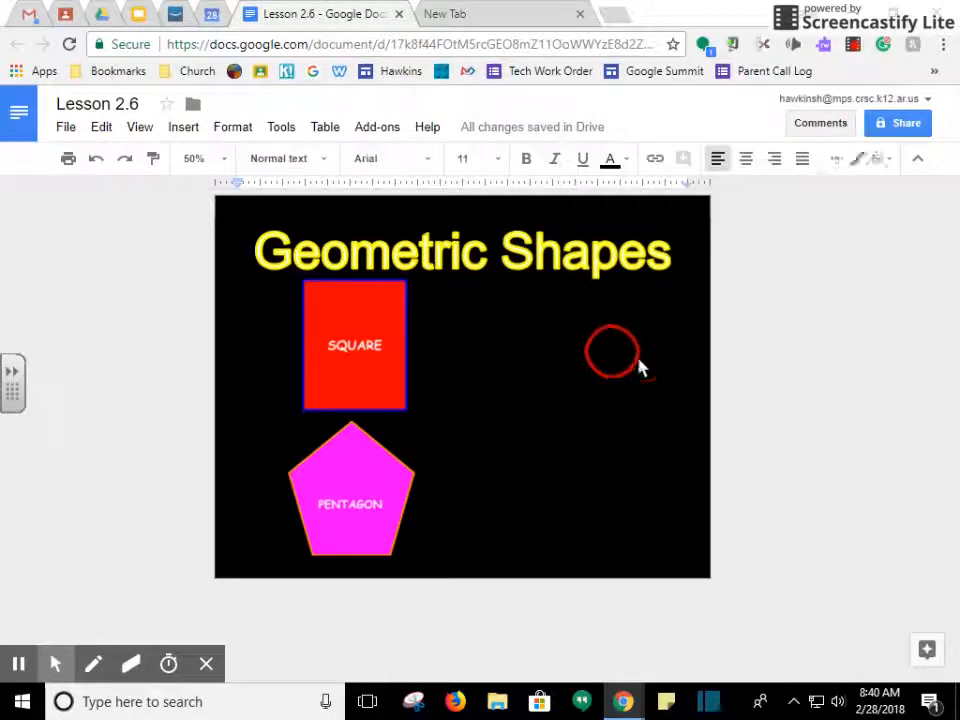
- Start a new drawing in the document, draw a trapezoid near the middle of the canvas and label it "TRAPIZIOD"
{"action": "left_click", "coordinate": [192, 131]}
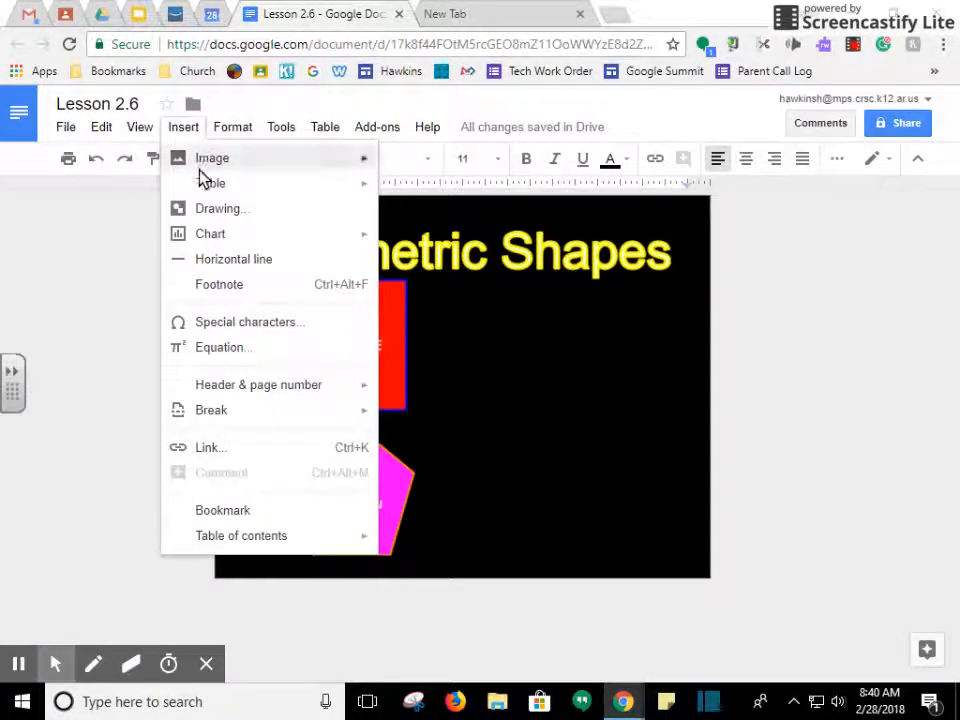
{"action": "mouse_move", "coordinate": [205, 163]}
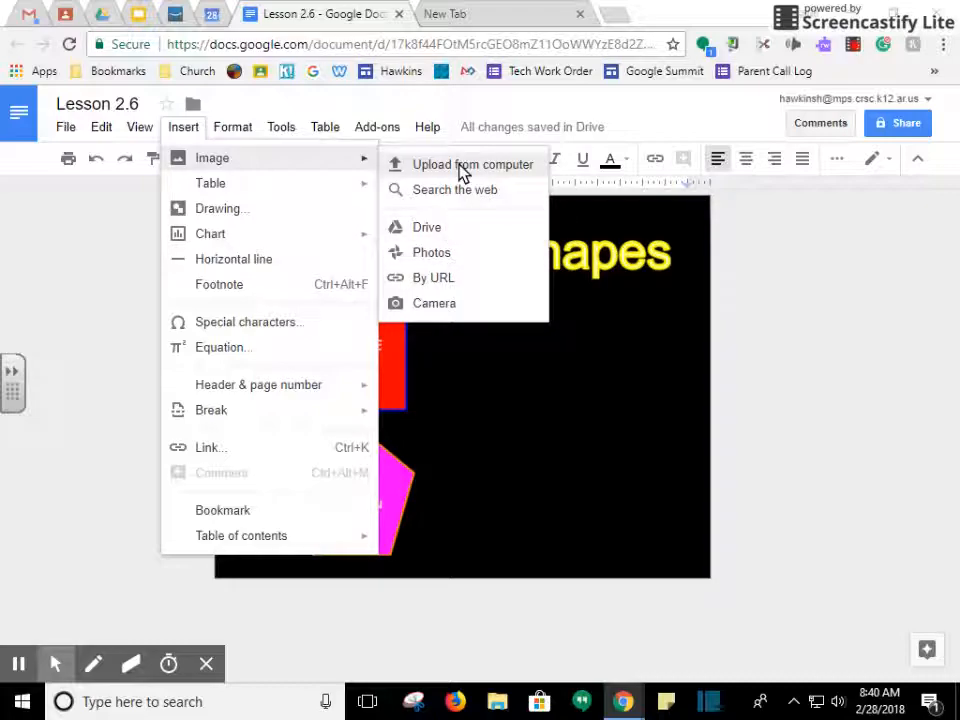
{"action": "left_click", "coordinate": [252, 209]}
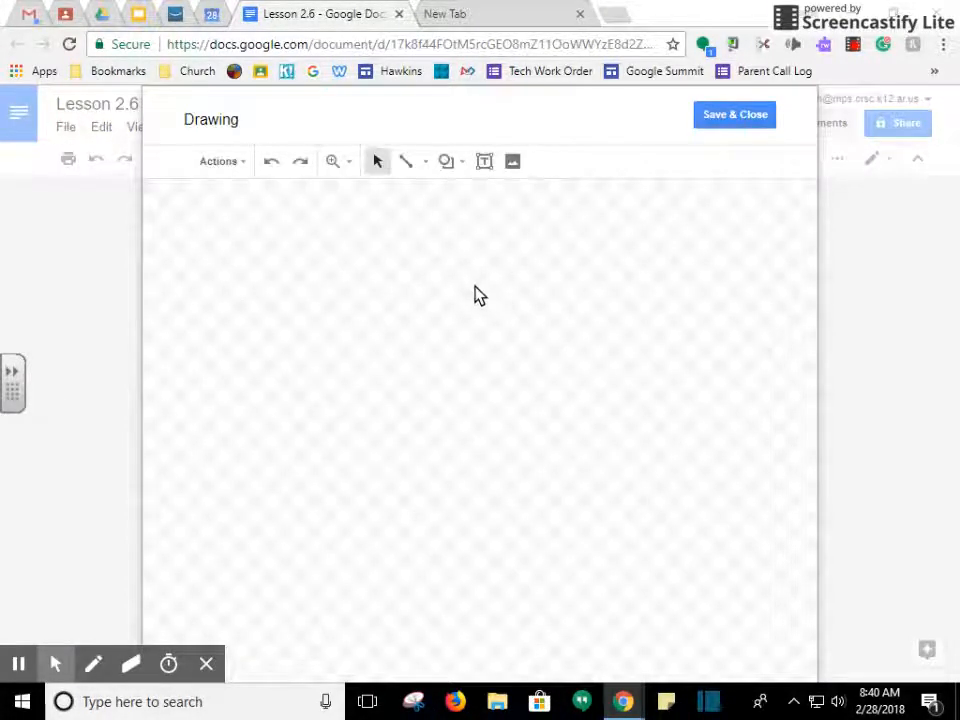
{"action": "left_click", "coordinate": [445, 165]}
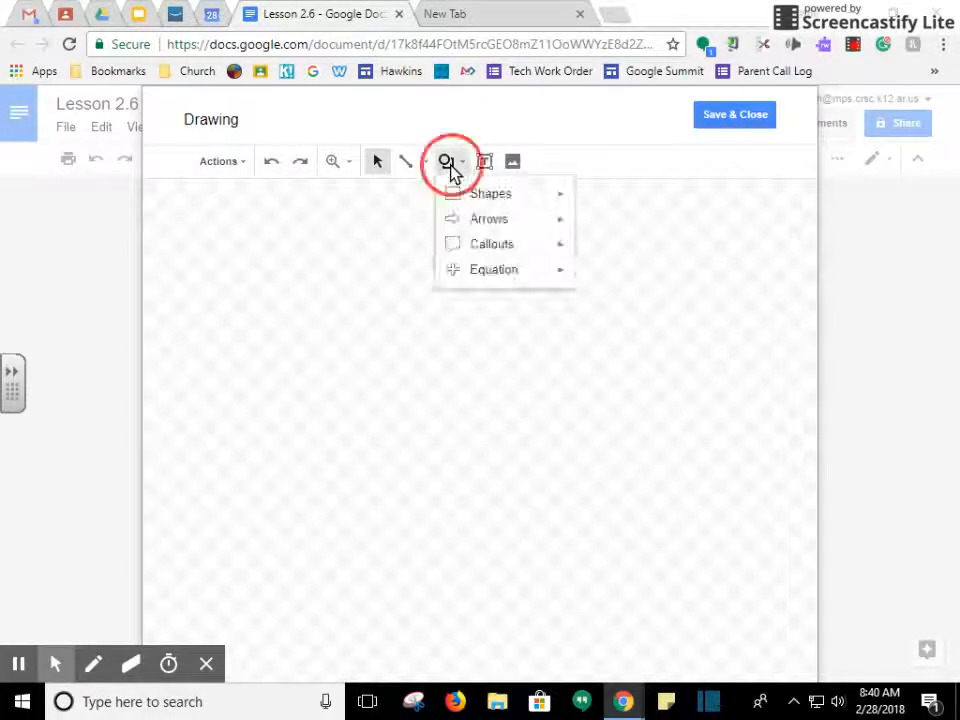
{"action": "mouse_move", "coordinate": [468, 195]}
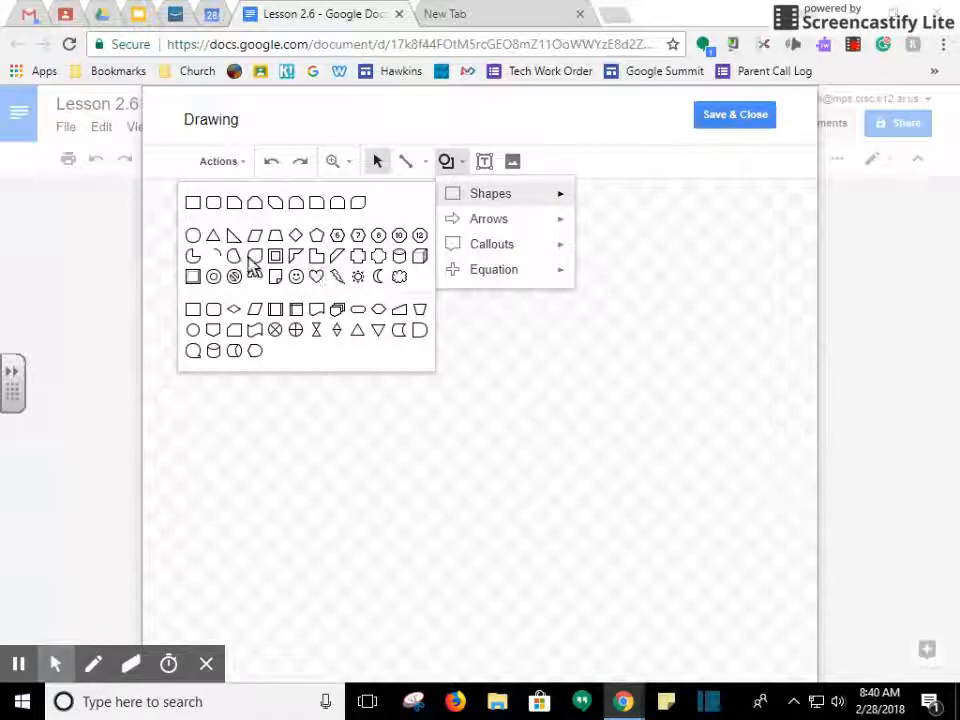
{"action": "left_click", "coordinate": [274, 238]}
{"action": "left_click_drag", "start_coordinate": [378, 291], "coordinate": [589, 493]}
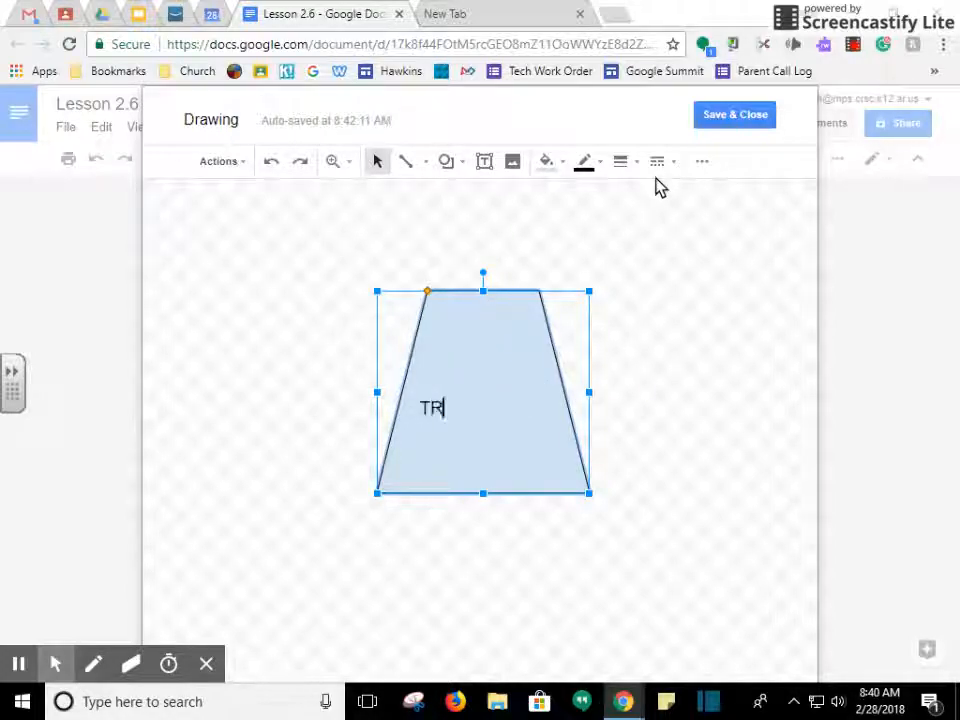
{"action": "type", "text": "PIZ"}
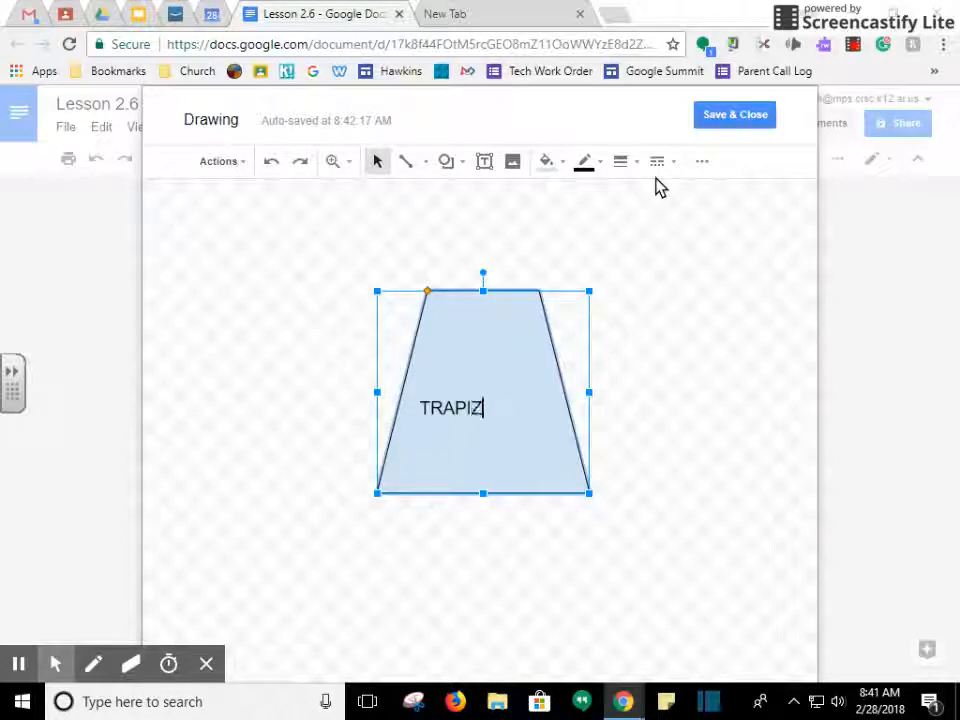
{"action": "type", "text": "IOD"}
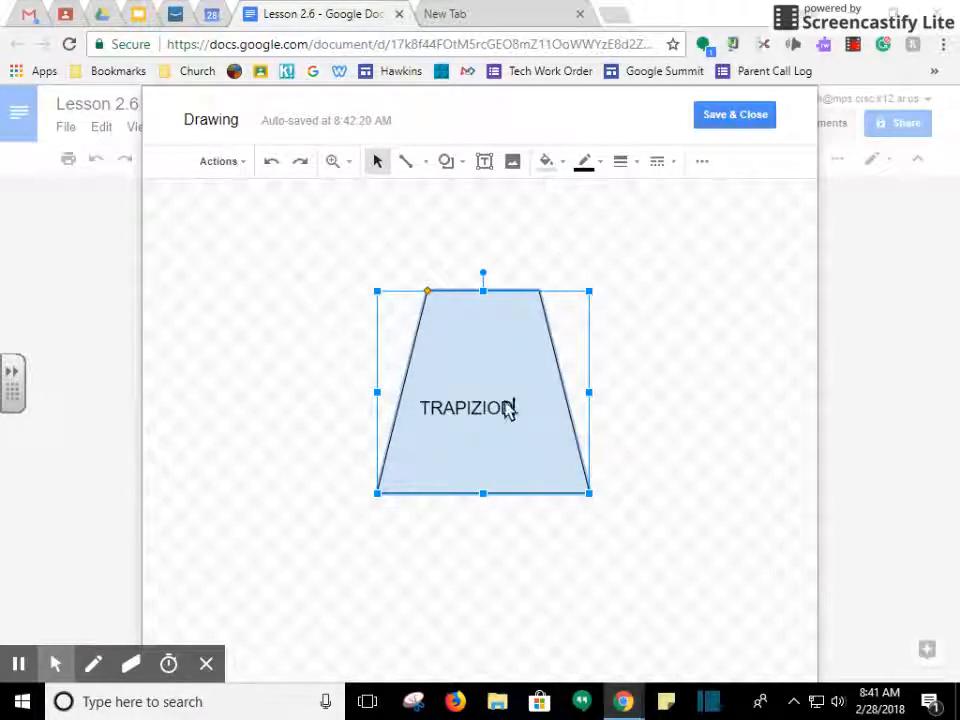
- Make the trapezoid slightly narrower and correct its label to the suggested spelling "TRAPEZOID"
{"action": "left_click_drag", "start_coordinate": [589, 292], "coordinate": [525, 292]}
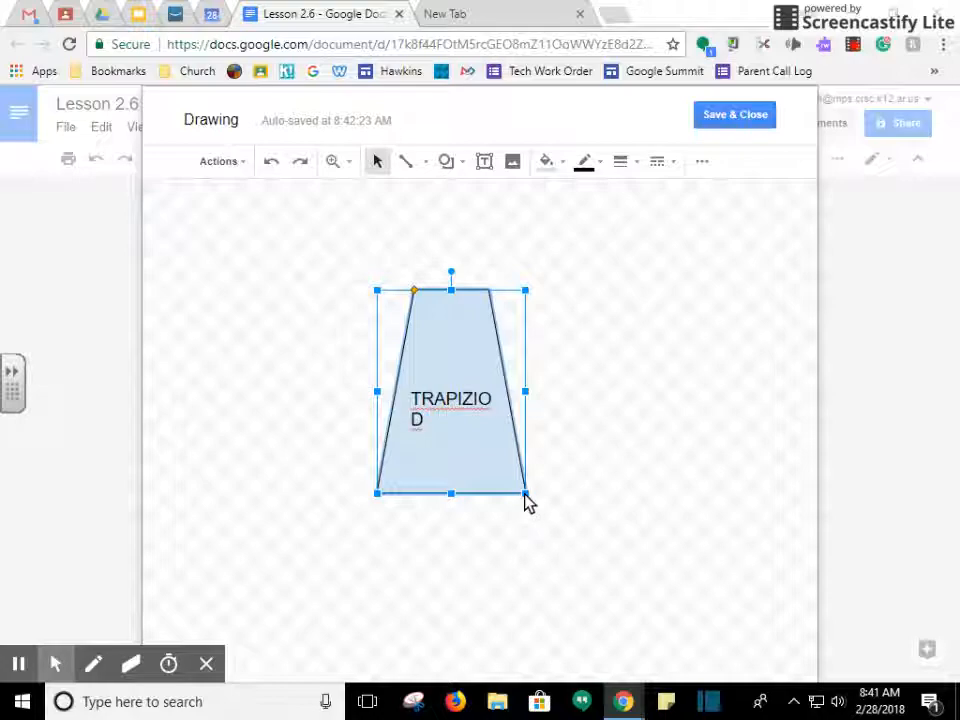
{"action": "left_click_drag", "start_coordinate": [526, 494], "coordinate": [571, 496]}
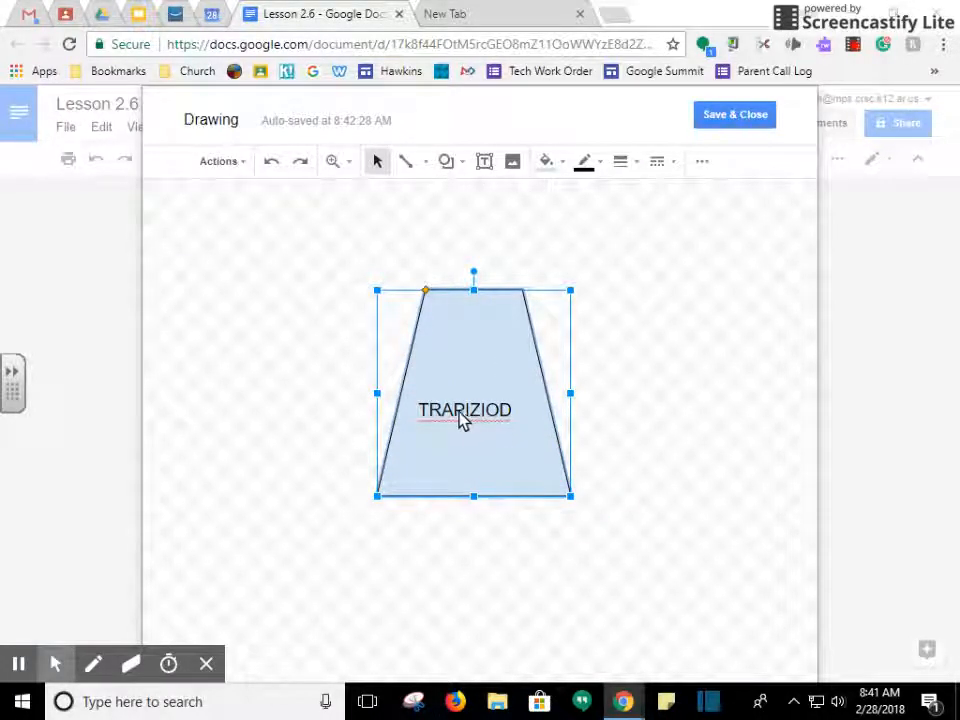
{"action": "right_click", "coordinate": [455, 417]}
{"action": "left_click", "coordinate": [540, 375]}
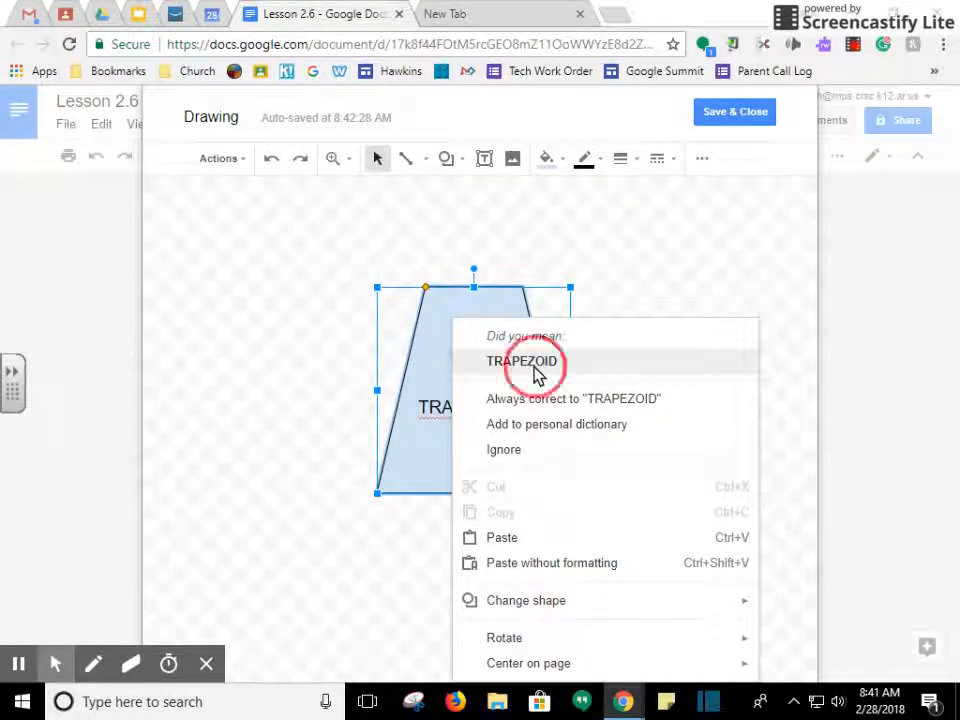
- Format the "TRAPEZOID" label as bold, white Comic Sans MS text
{"action": "double_click", "coordinate": [476, 416]}
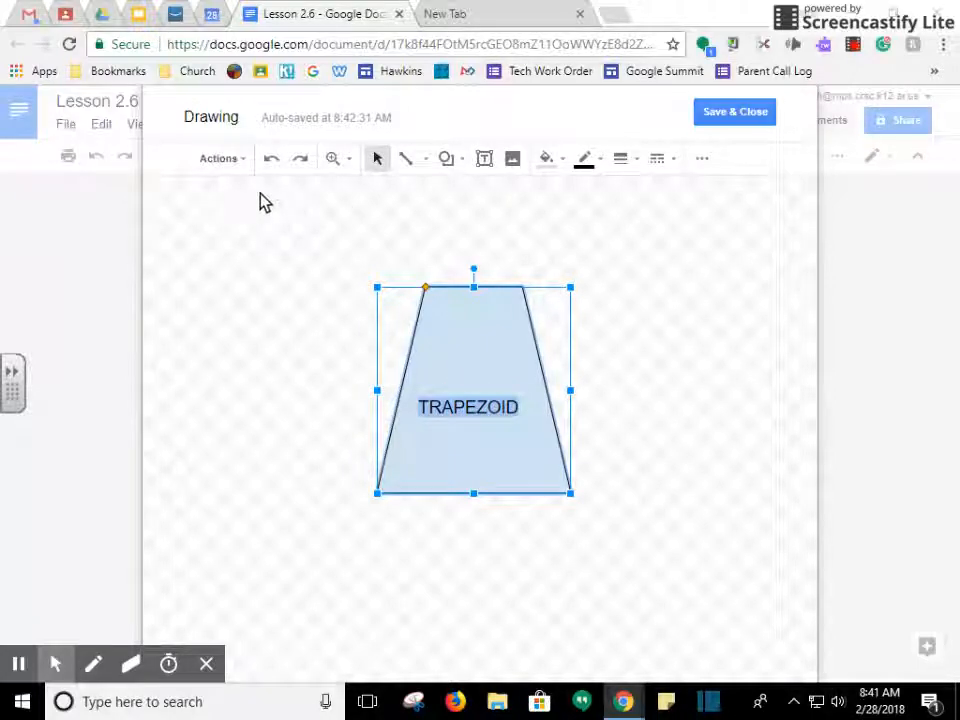
{"action": "left_click", "coordinate": [702, 160]}
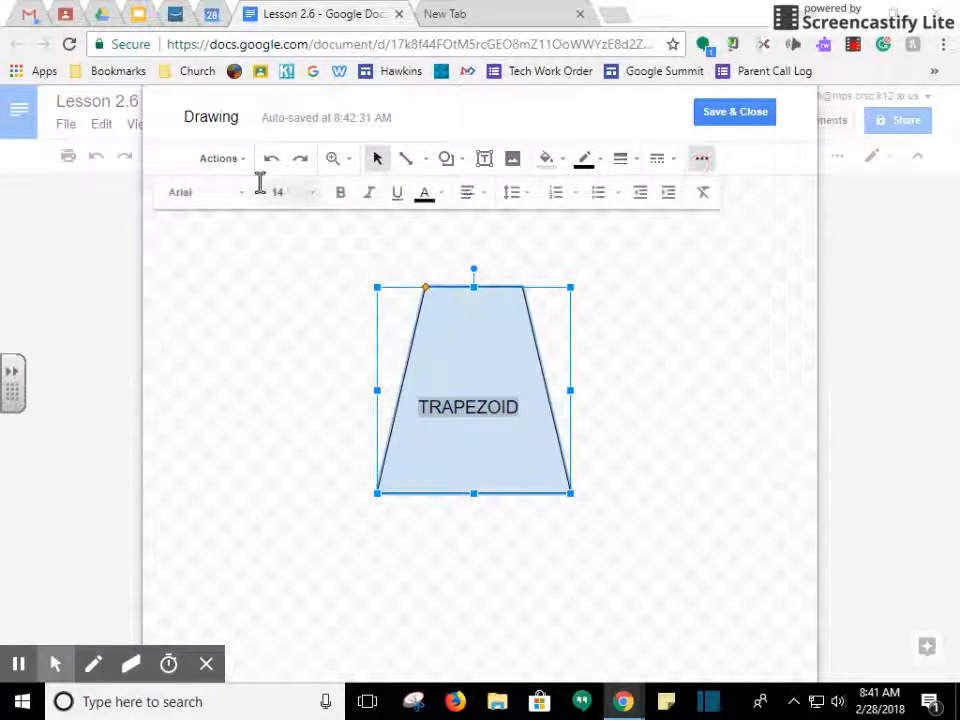
{"action": "left_click", "coordinate": [338, 191]}
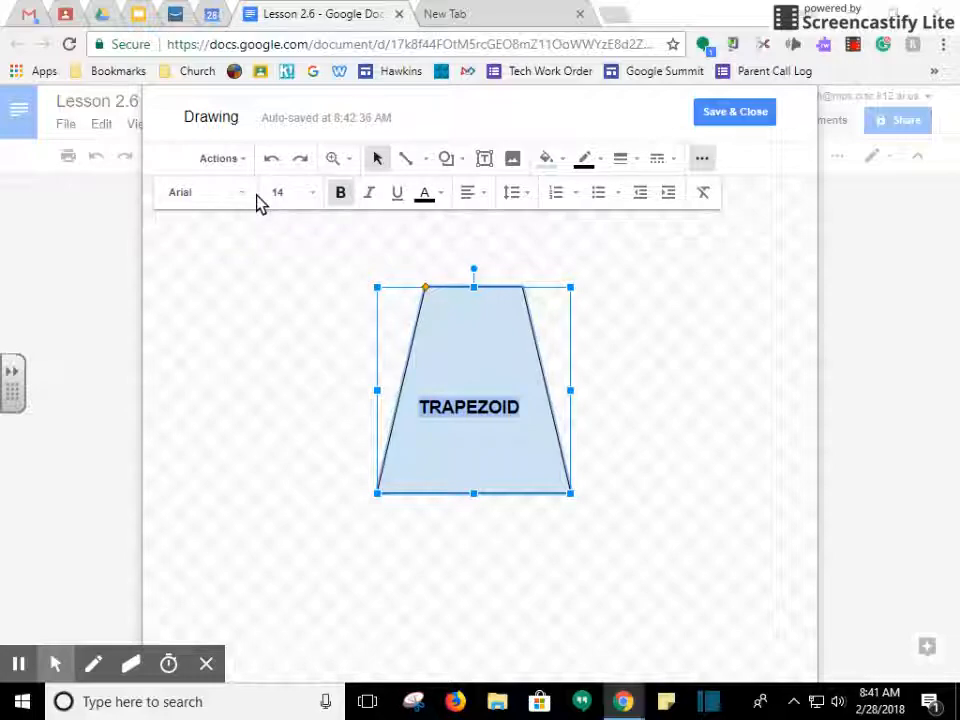
{"action": "left_click", "coordinate": [246, 196]}
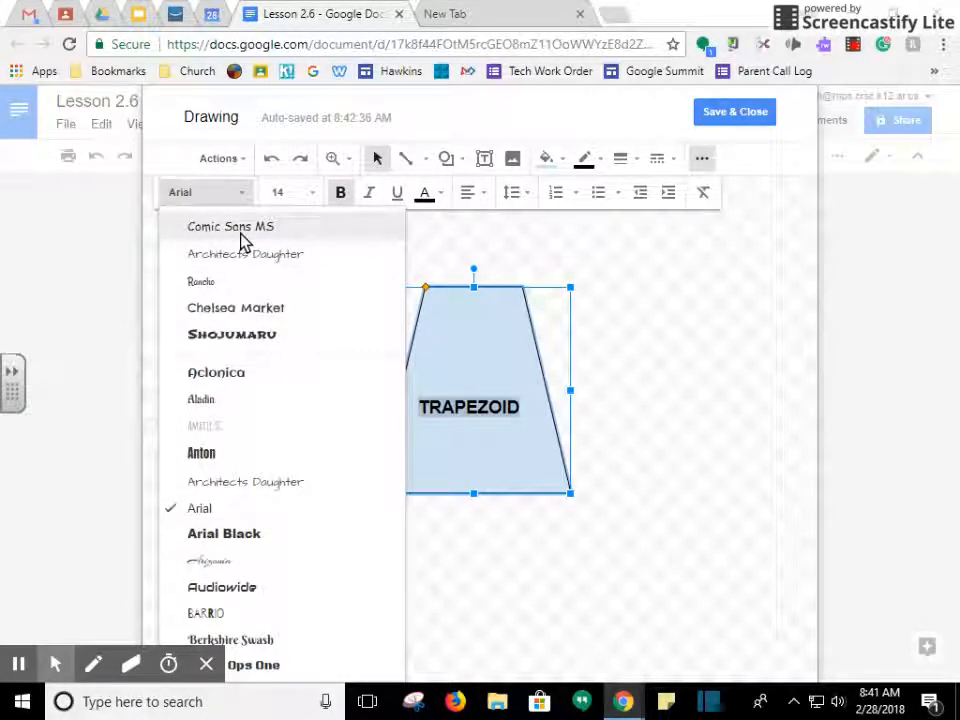
{"action": "left_click", "coordinate": [245, 230]}
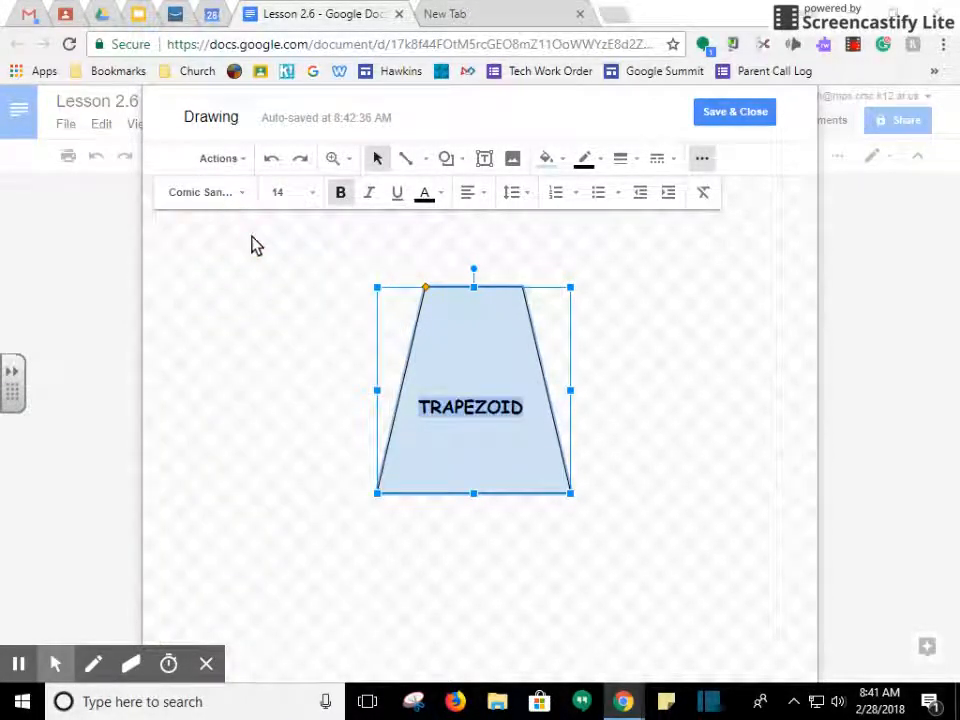
{"action": "left_click", "coordinate": [441, 194]}
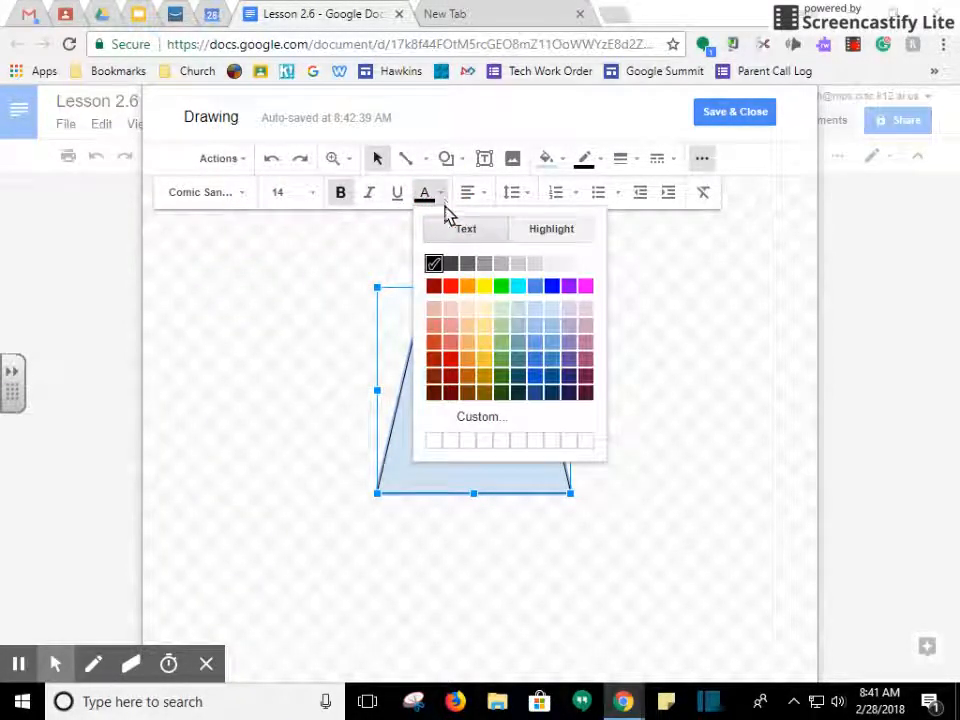
{"action": "left_click", "coordinate": [585, 263]}
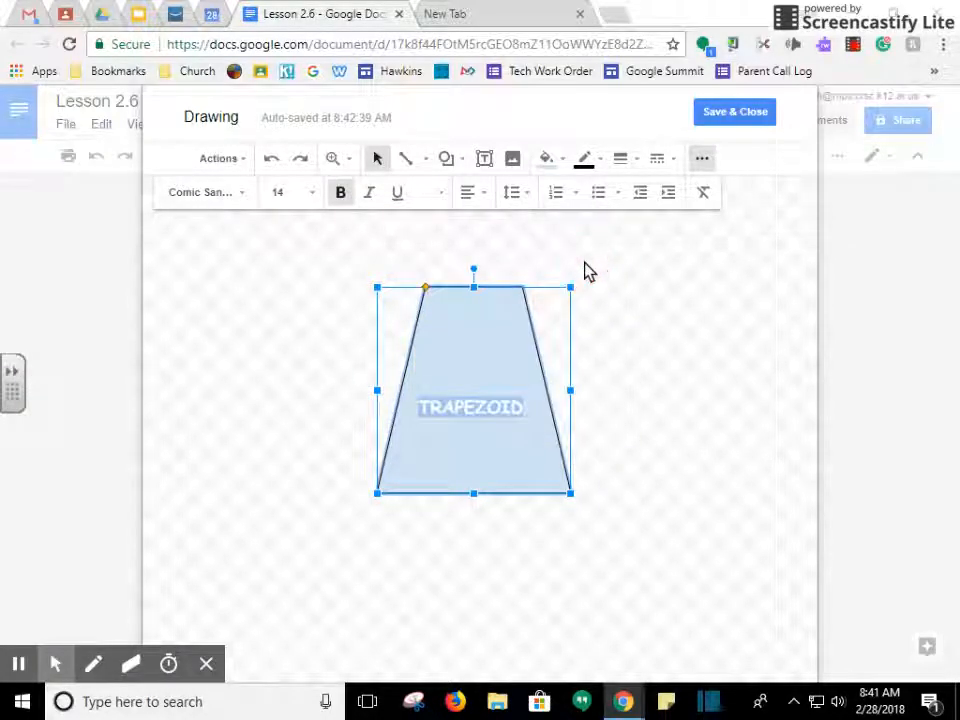
- Fill the trapezoid with solid blue
{"action": "left_click", "coordinate": [564, 162]}
{"action": "left_click", "coordinate": [505, 245]}
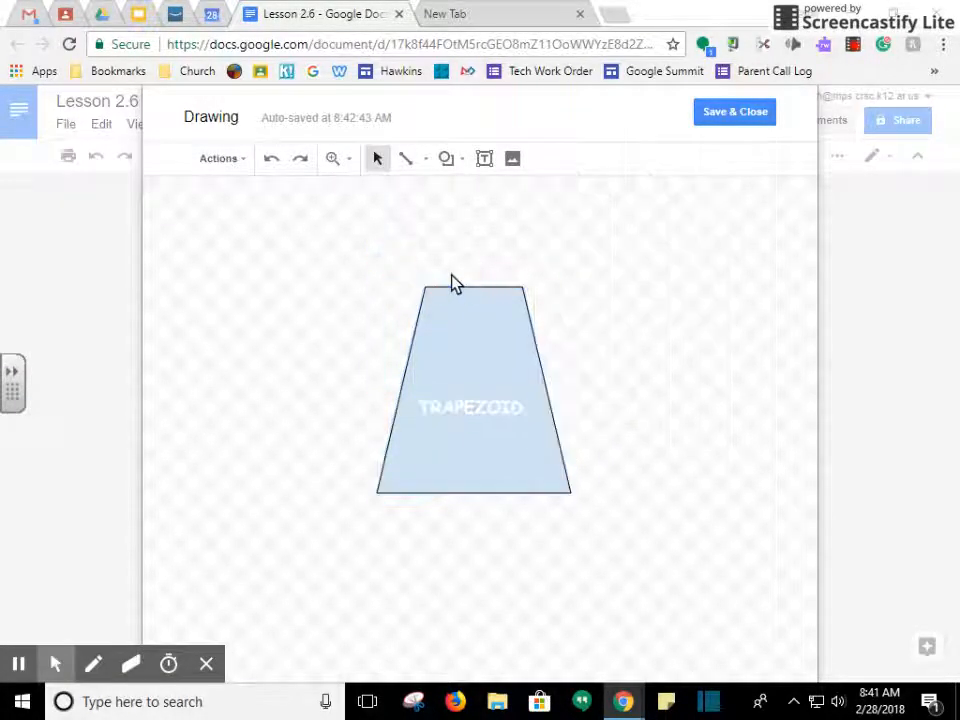
{"action": "left_click", "coordinate": [487, 311]}
{"action": "left_click", "coordinate": [550, 158]}
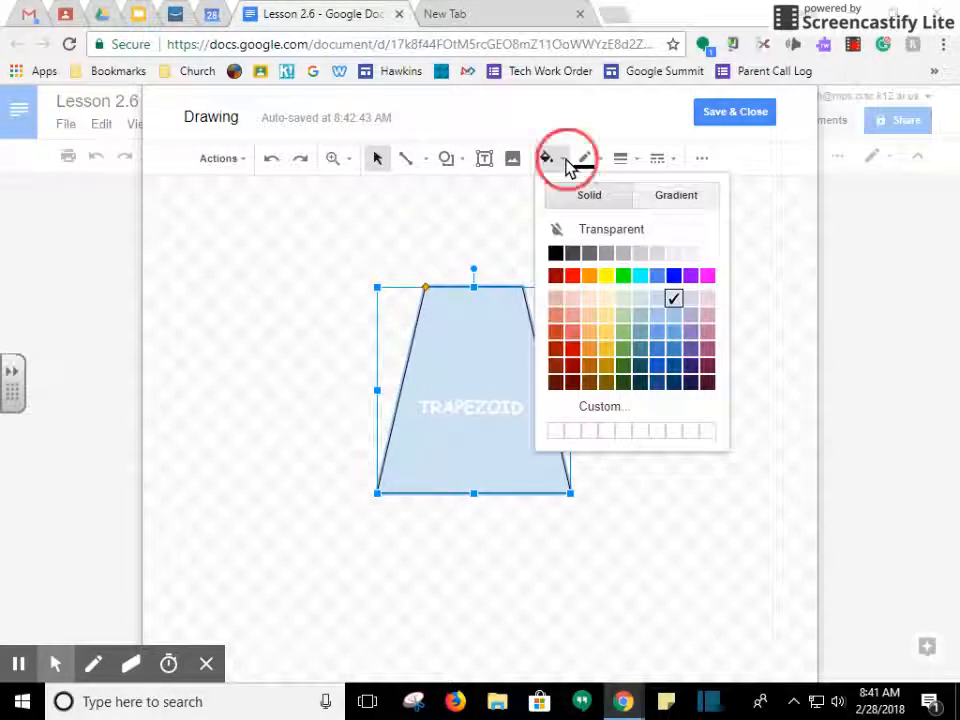
{"action": "left_click", "coordinate": [676, 277]}
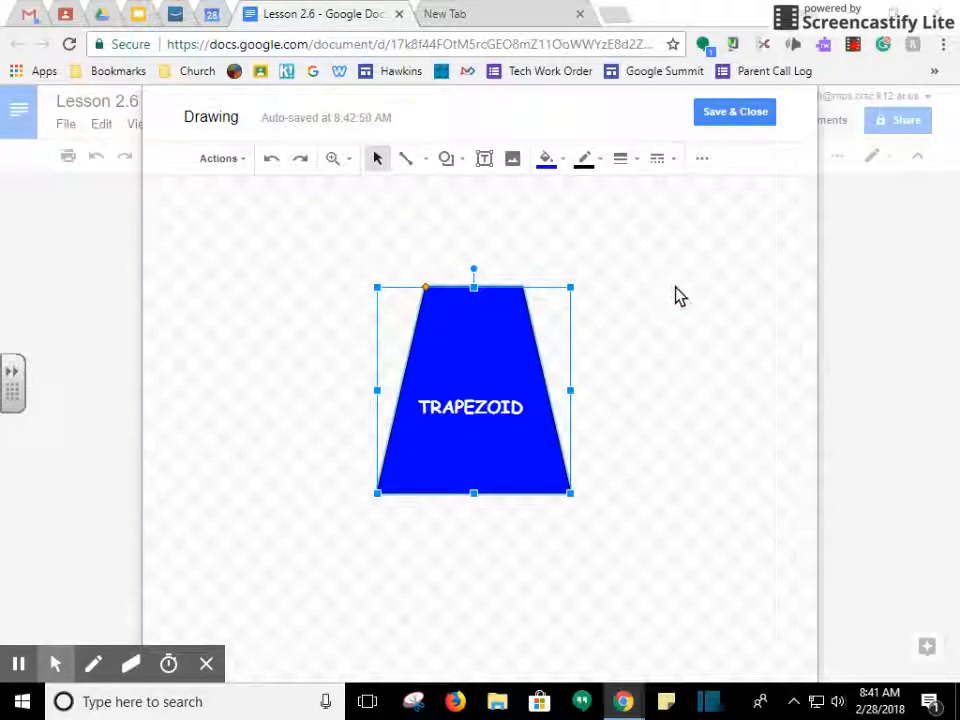
- Give the trapezoid a yellow border with a 3px line weight
{"action": "left_click", "coordinate": [590, 162]}
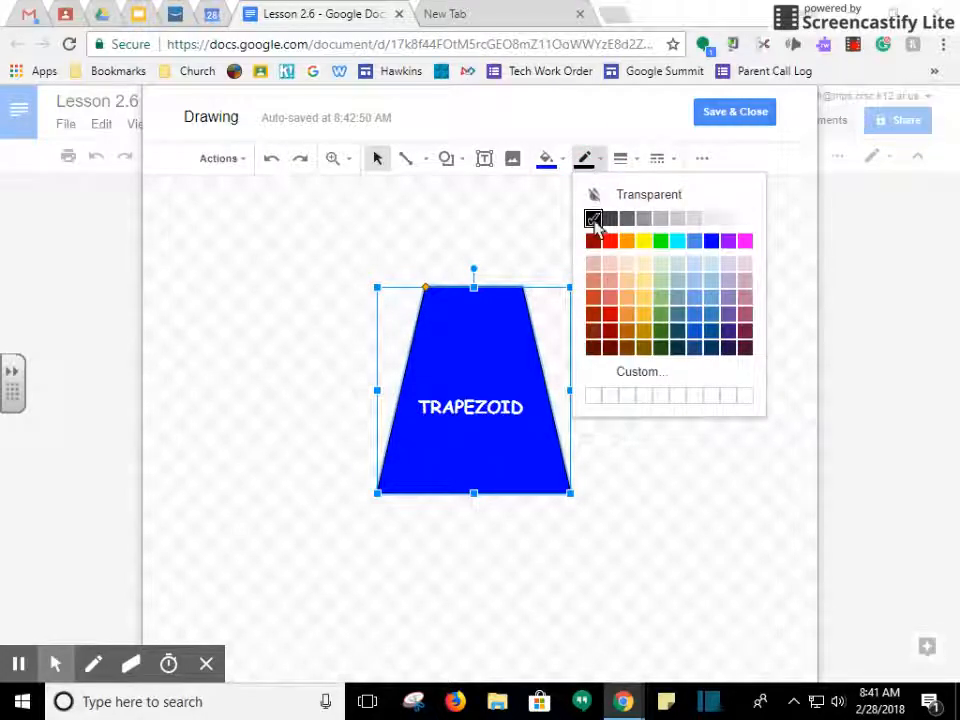
{"action": "left_click", "coordinate": [640, 248]}
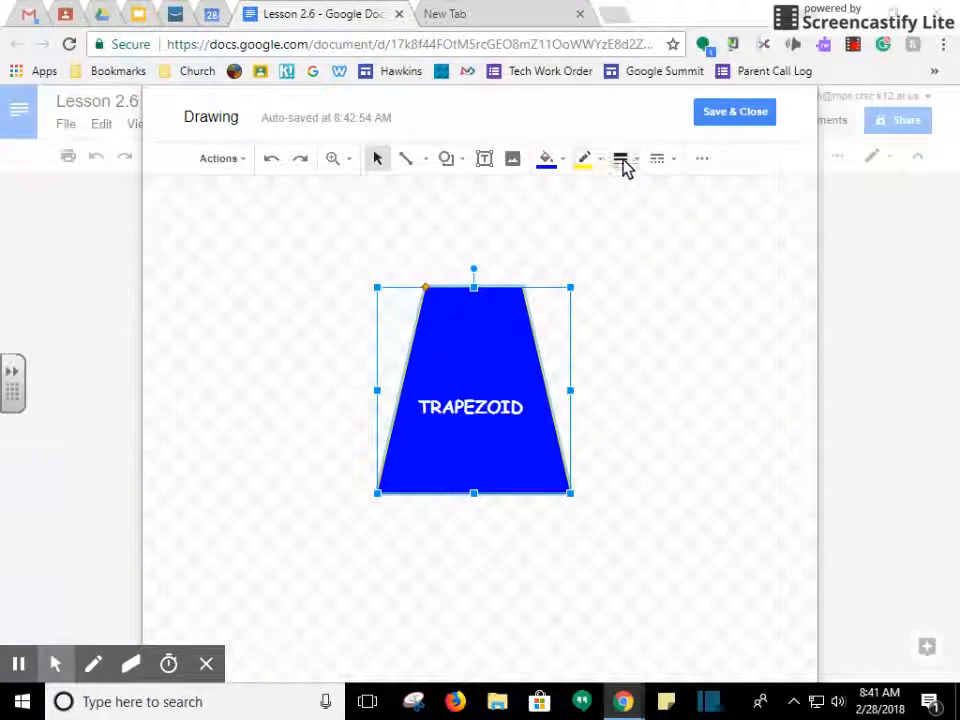
{"action": "left_click", "coordinate": [626, 163]}
{"action": "left_click", "coordinate": [645, 241]}
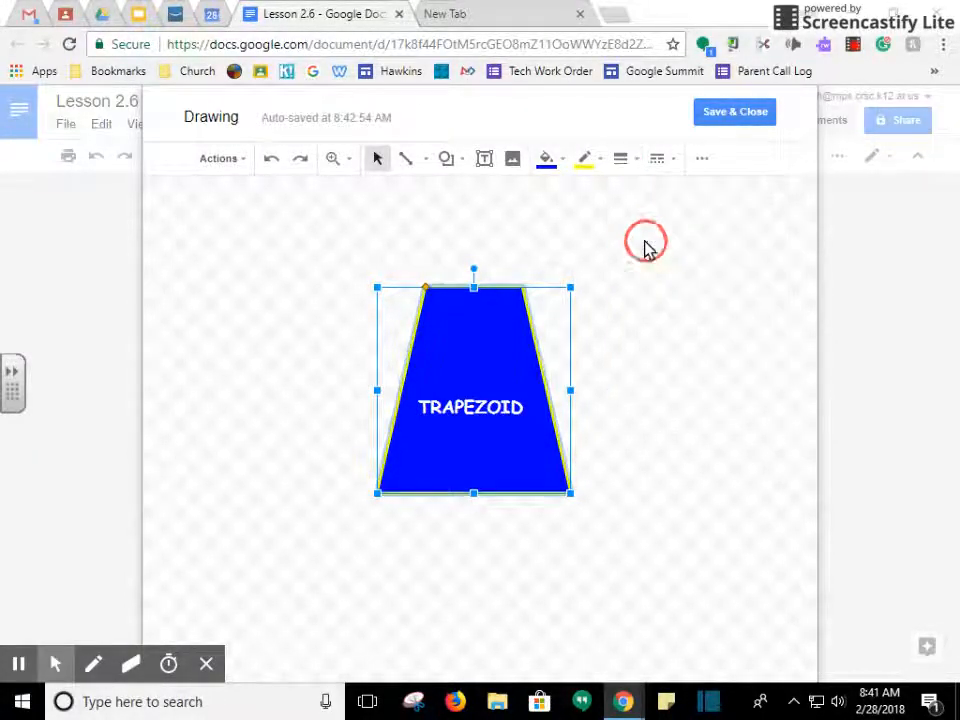
- Center the "TRAPEZOID" label horizontally within its shape, then save and close the drawing
{"action": "left_click", "coordinate": [735, 112]}
{"action": "left_click", "coordinate": [463, 401]}
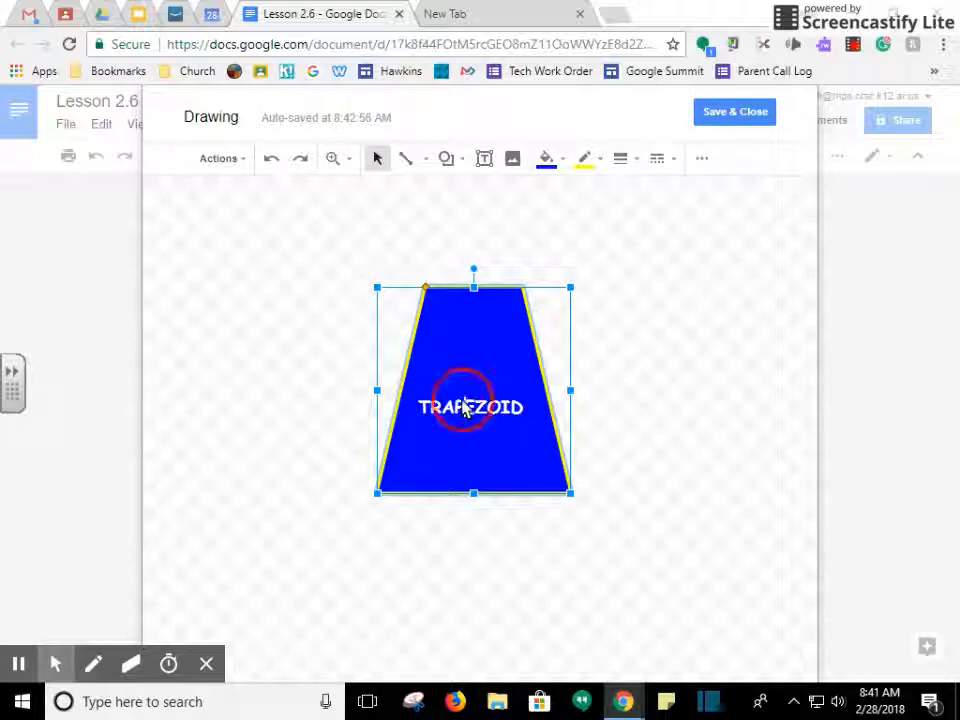
{"action": "left_click", "coordinate": [463, 401]}
{"action": "left_click", "coordinate": [453, 410]}
{"action": "double_click", "coordinate": [452, 413]}
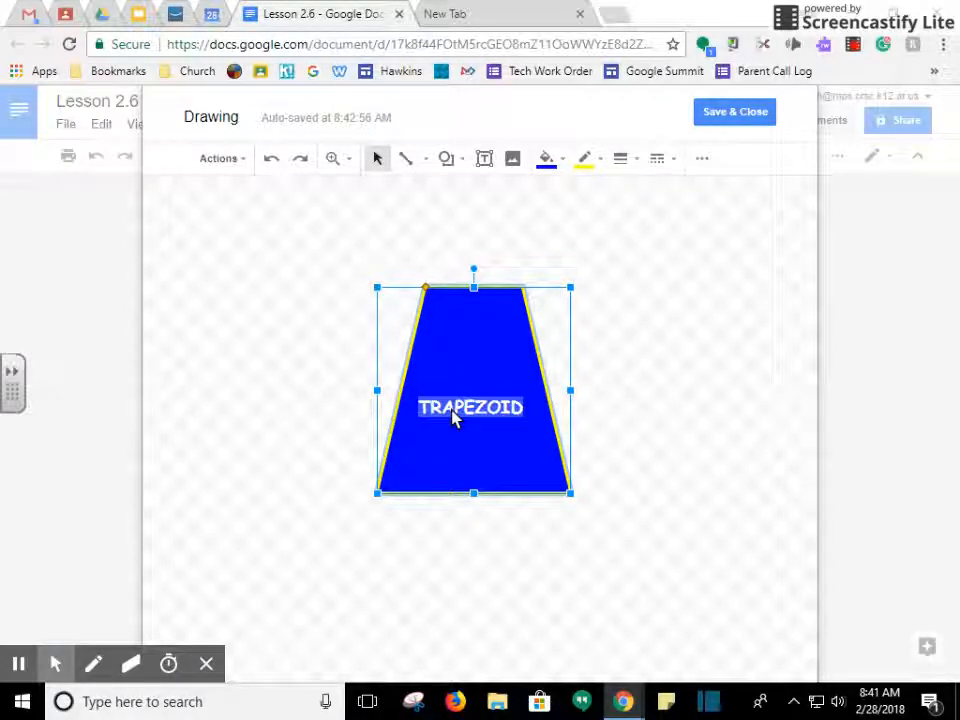
{"action": "left_click", "coordinate": [702, 160]}
{"action": "left_click", "coordinate": [485, 194]}
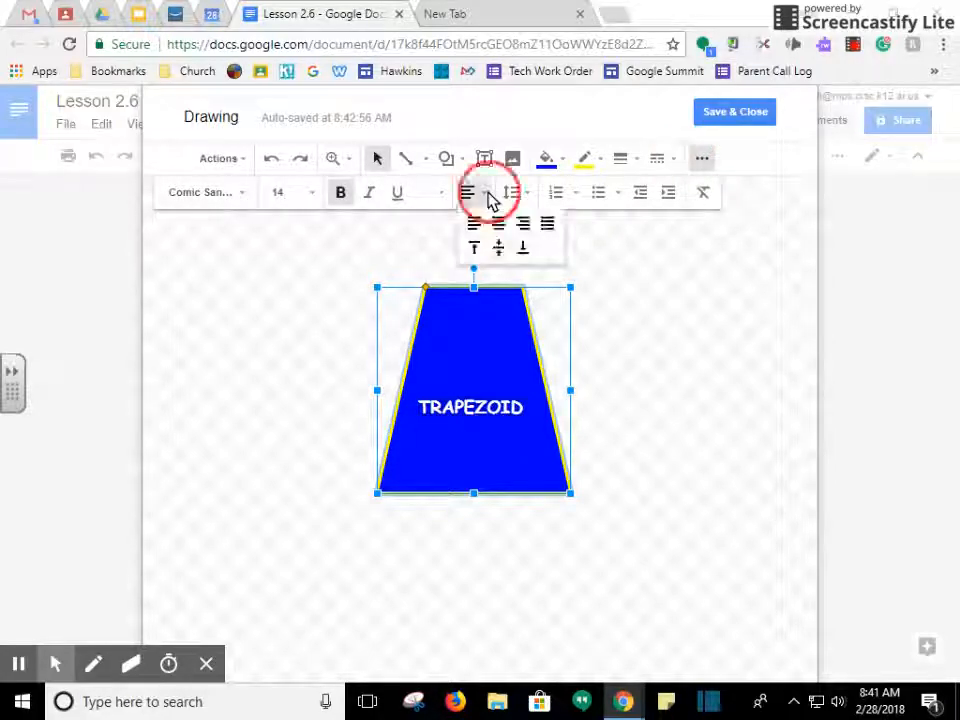
{"action": "left_click", "coordinate": [500, 233]}
{"action": "left_click", "coordinate": [620, 303]}
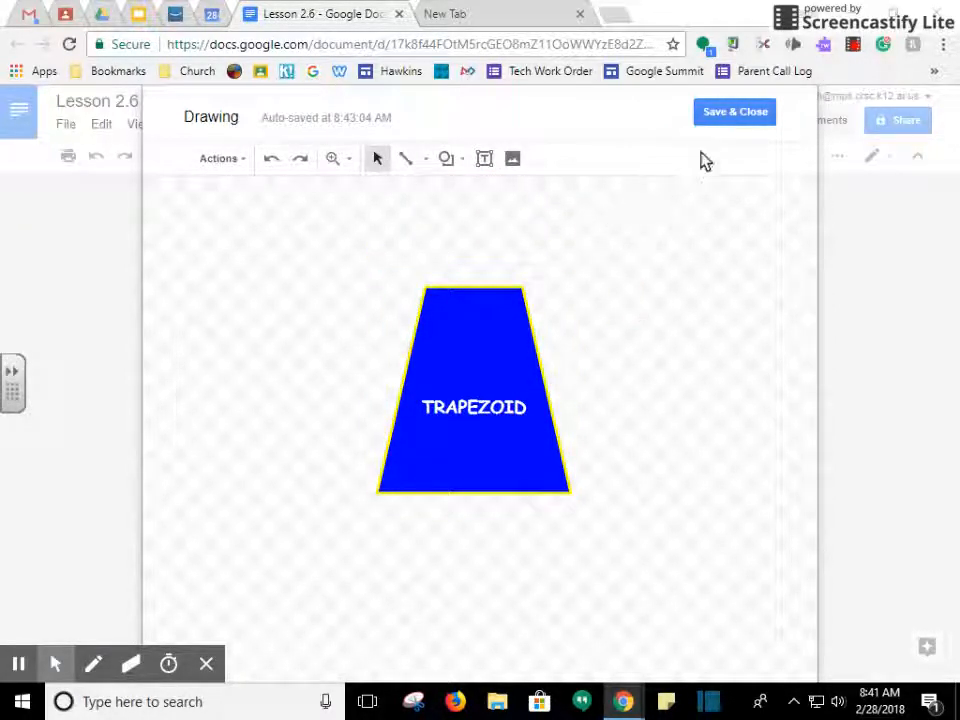
{"action": "left_click", "coordinate": [745, 112]}
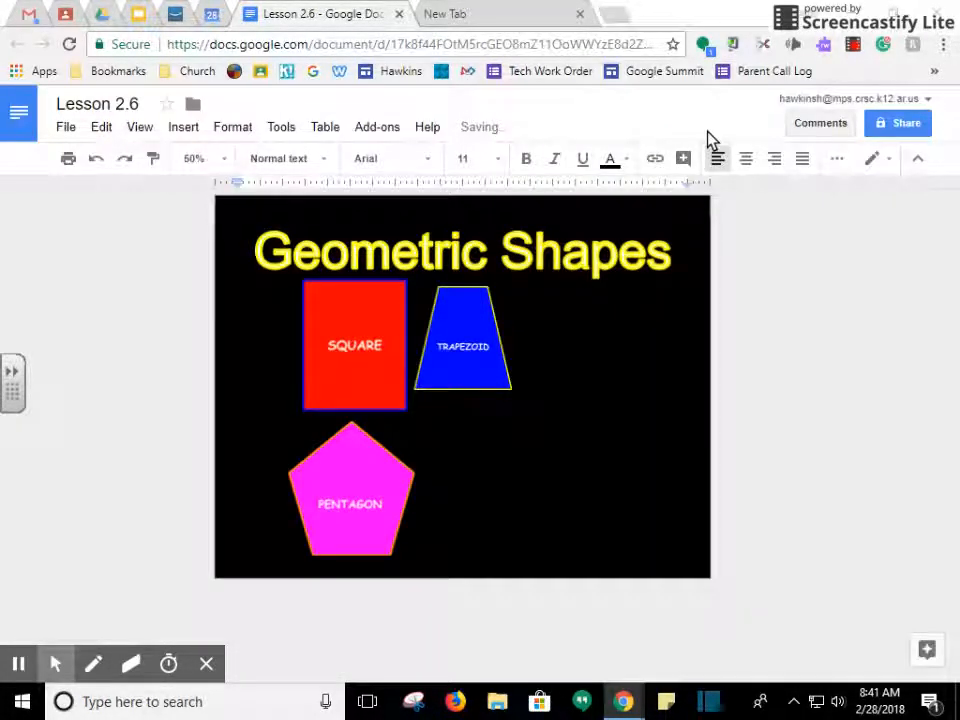
- Set the trapezoid drawing to wrap text, move it to the right of the square with a gap between them, and enlarge it slightly
{"action": "left_click", "coordinate": [489, 345]}
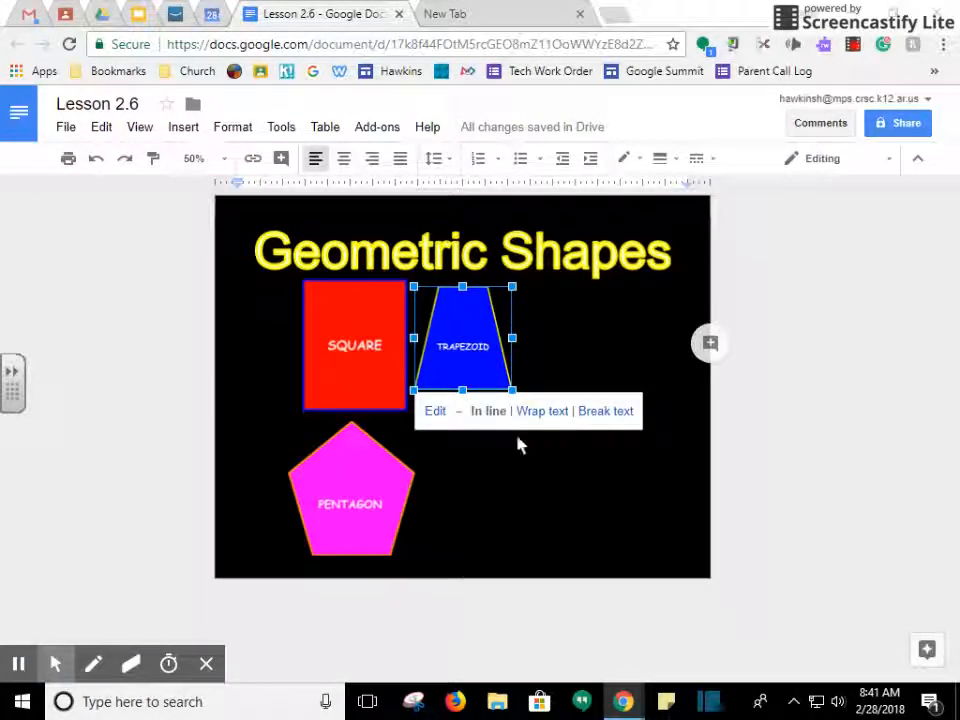
{"action": "left_click", "coordinate": [540, 416]}
{"action": "mouse_move", "coordinate": [462, 358]}
{"action": "left_mouse_down"}
{"action": "mouse_move", "coordinate": [519, 381]}
{"action": "mouse_move", "coordinate": [550, 366]}
{"action": "left_mouse_up"}
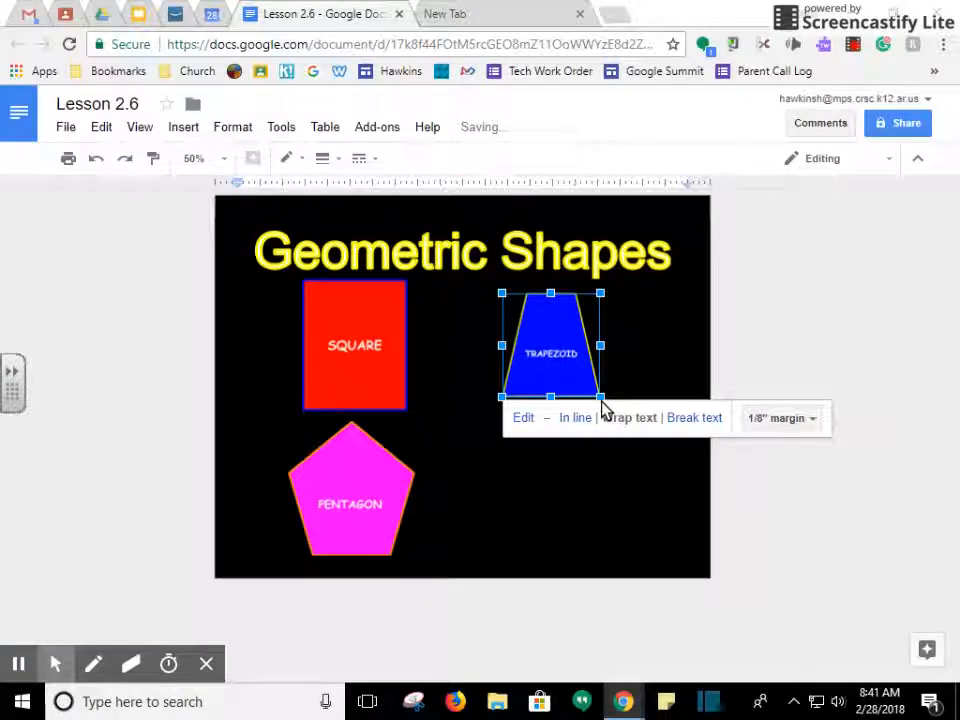
{"action": "left_click_drag", "start_coordinate": [600, 397], "coordinate": [608, 405]}
{"action": "left_click", "coordinate": [296, 441]}
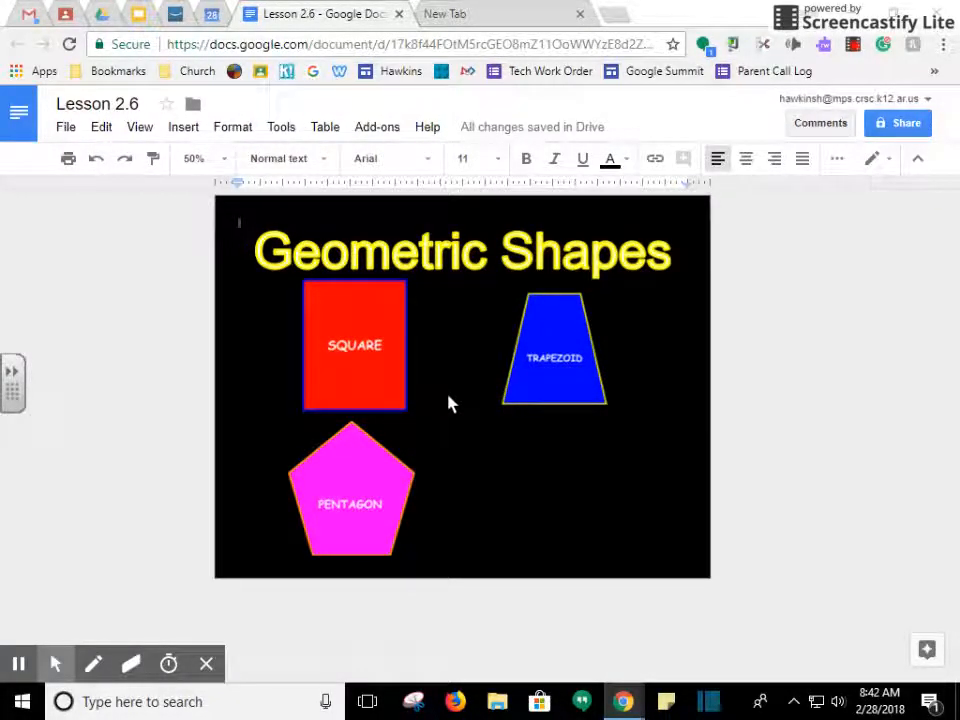
- Start a new drawing in the document, draw a circle near the middle of the canvas and label it "CIRCLE"
{"action": "left_click", "coordinate": [185, 128]}
{"action": "left_click", "coordinate": [239, 210]}
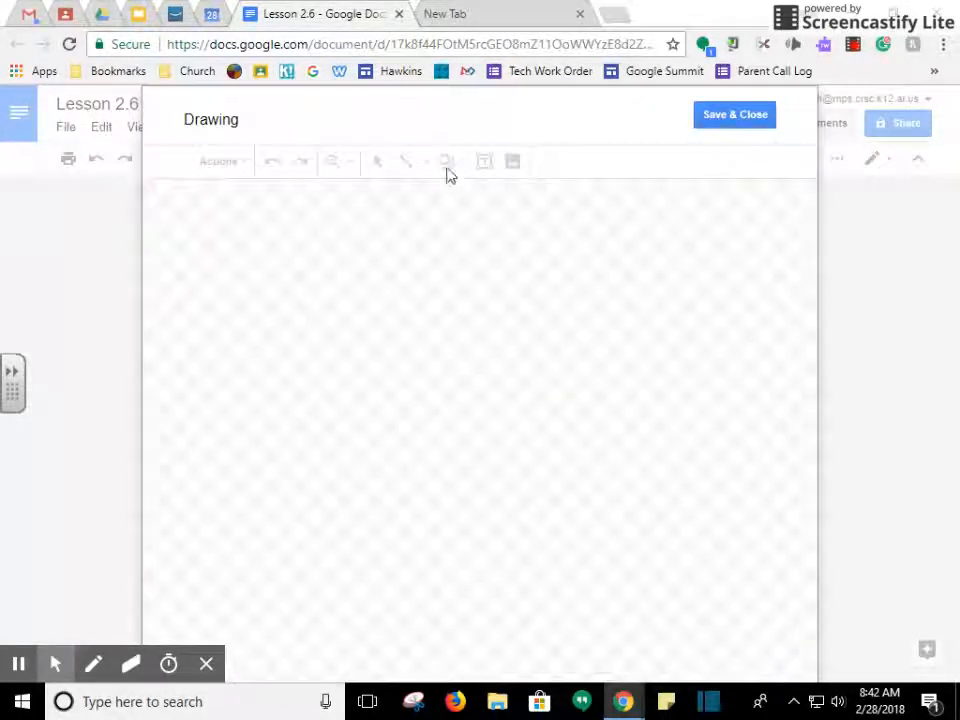
{"action": "left_click", "coordinate": [447, 167]}
{"action": "mouse_move", "coordinate": [495, 200]}
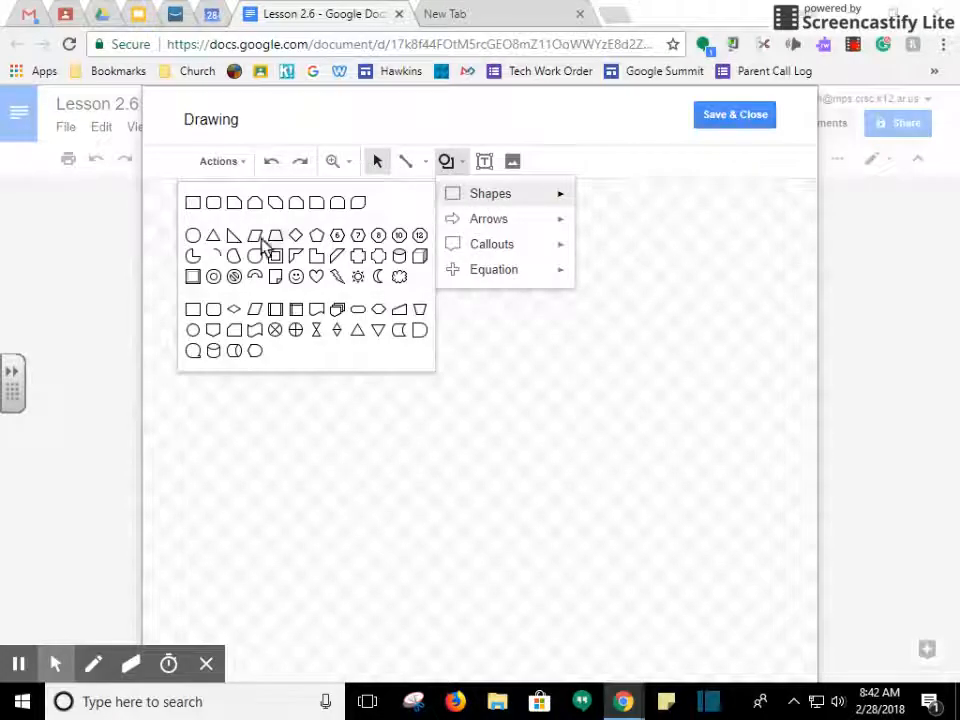
{"action": "left_click", "coordinate": [193, 240]}
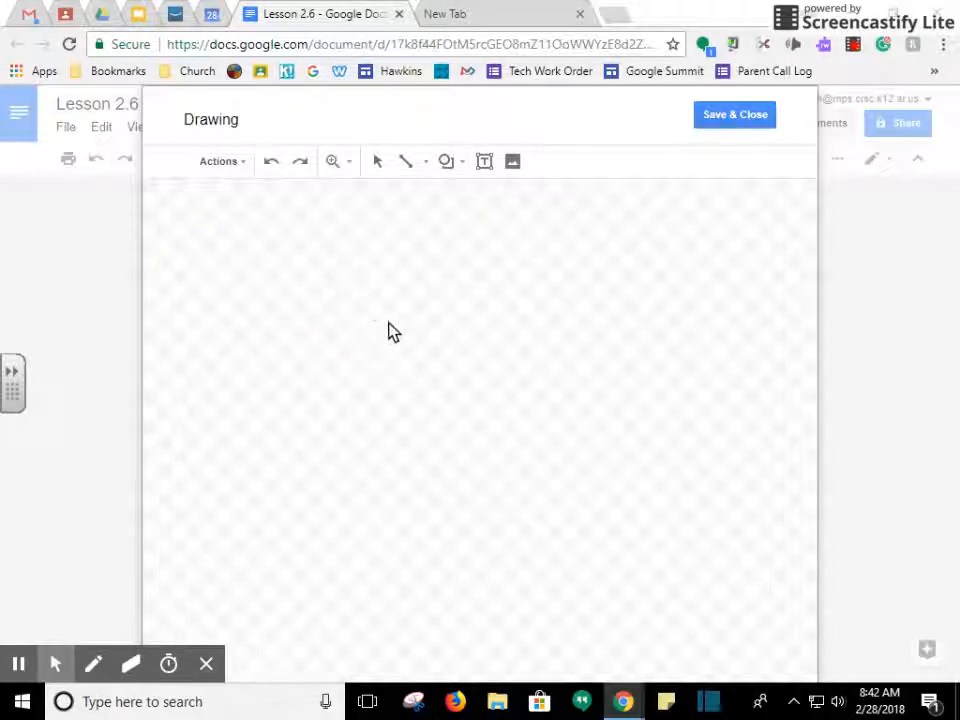
{"action": "mouse_move", "coordinate": [368, 299]}
{"action": "left_mouse_down"}
{"action": "mouse_move", "coordinate": [656, 541]}
{"action": "mouse_move", "coordinate": [730, 488]}
{"action": "mouse_move", "coordinate": [635, 533]}
{"action": "mouse_move", "coordinate": [499, 540]}
{"action": "mouse_move", "coordinate": [474, 447]}
{"action": "mouse_move", "coordinate": [538, 566]}
{"action": "mouse_move", "coordinate": [544, 514]}
{"action": "mouse_move", "coordinate": [595, 572]}
{"action": "mouse_move", "coordinate": [576, 543]}
{"action": "left_mouse_up"}
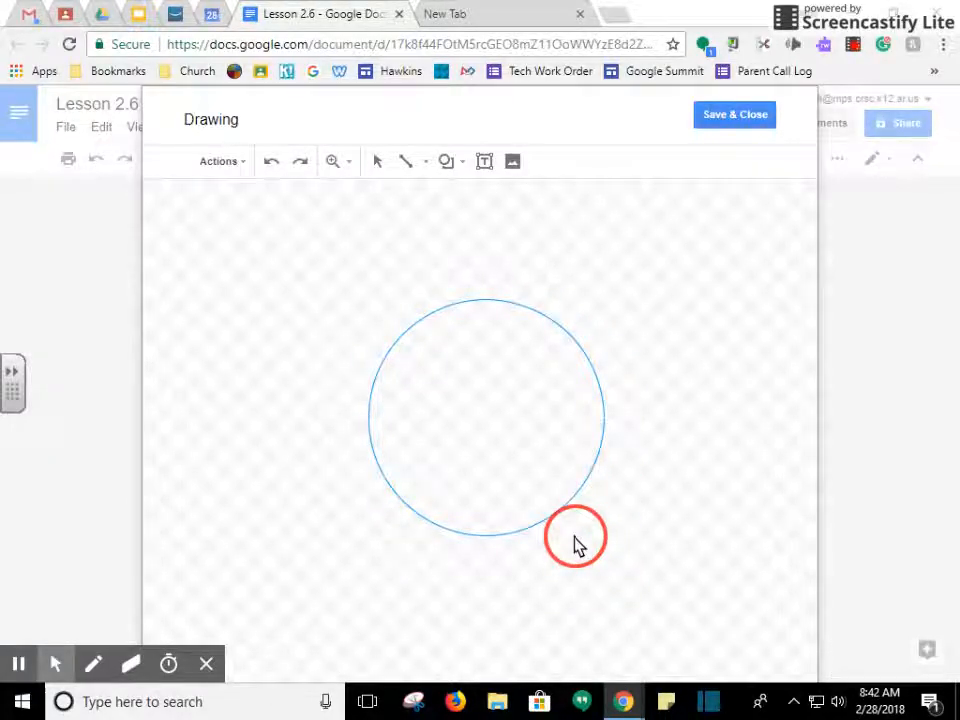
{"action": "left_click_drag", "start_coordinate": [576, 543], "coordinate": [575, 544]}
{"action": "double_click", "coordinate": [492, 437]}
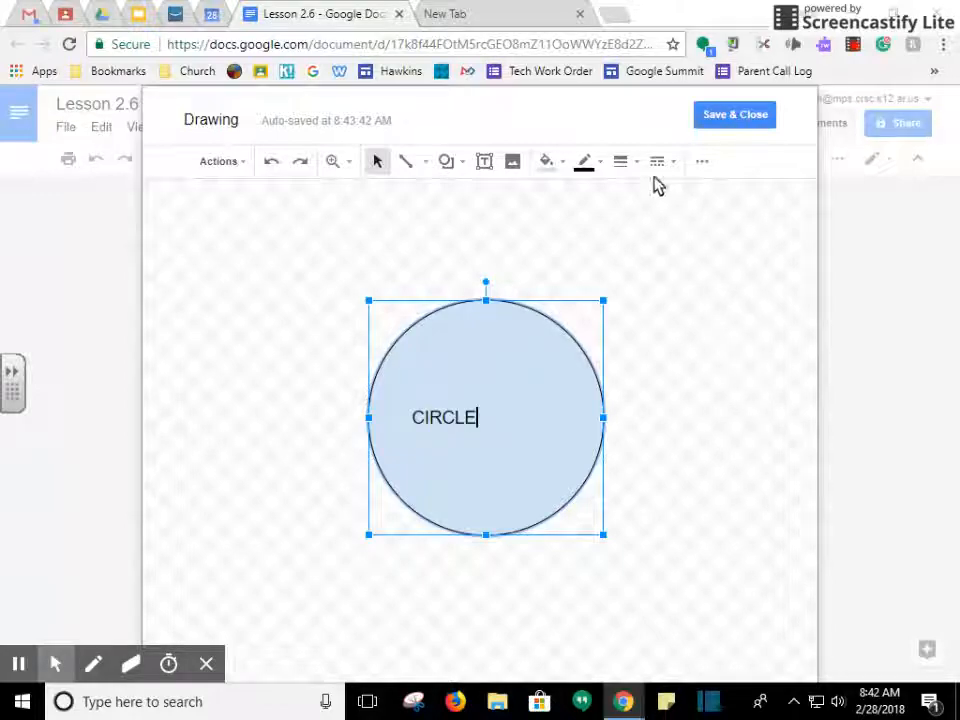
- Format the "CIRCLE" label as bold, white Comic Sans MS text and center it within the shape
{"action": "double_click", "coordinate": [431, 417]}
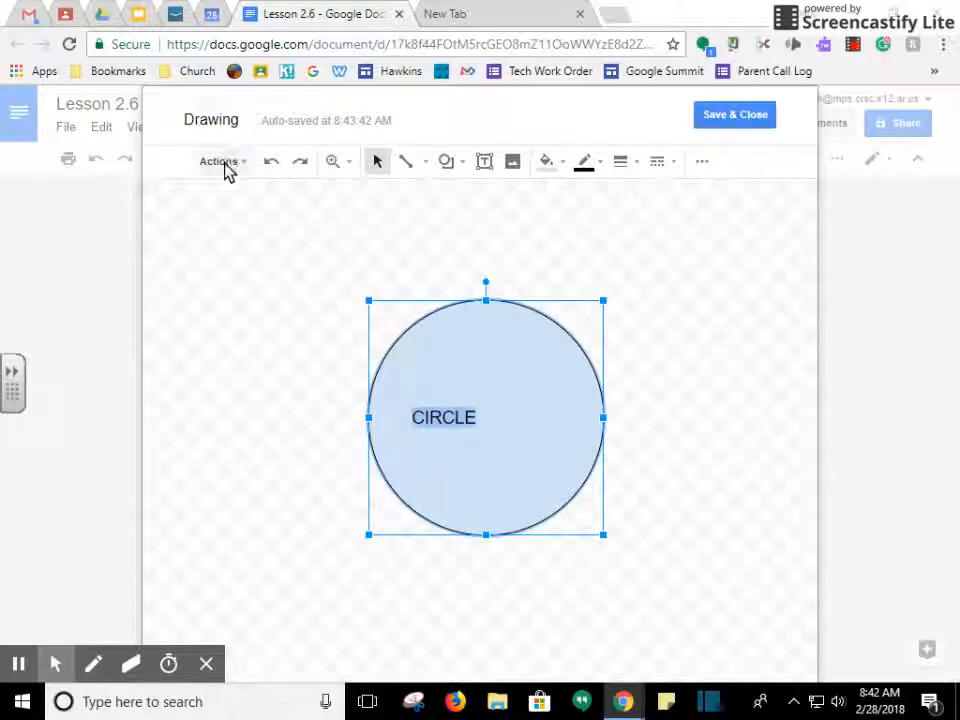
{"action": "left_click", "coordinate": [702, 161]}
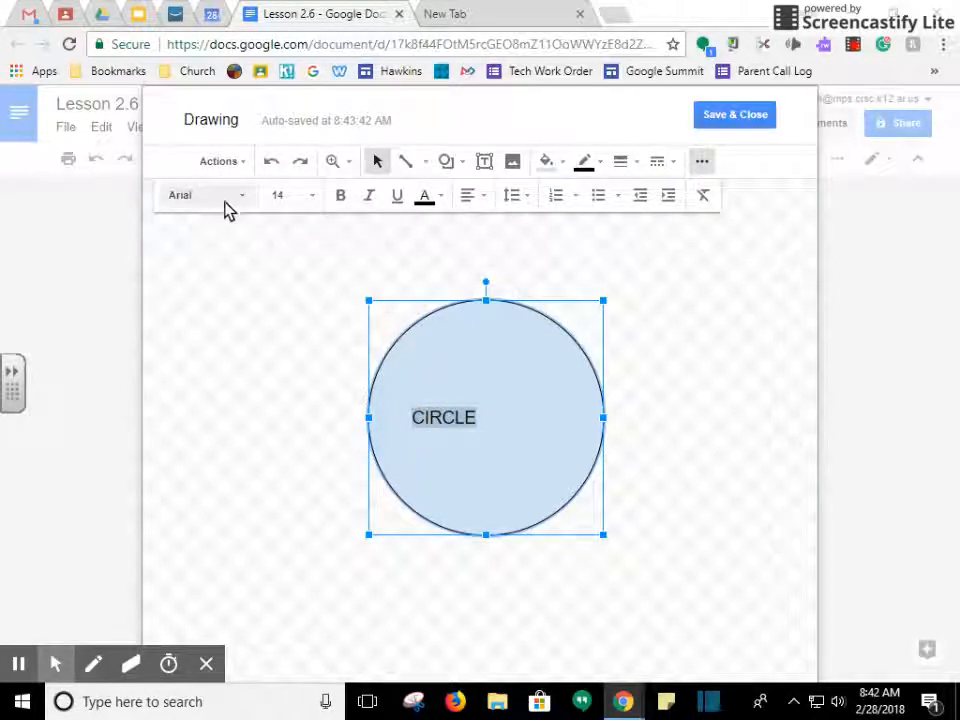
{"action": "left_click", "coordinate": [225, 200]}
{"action": "left_click", "coordinate": [232, 228]}
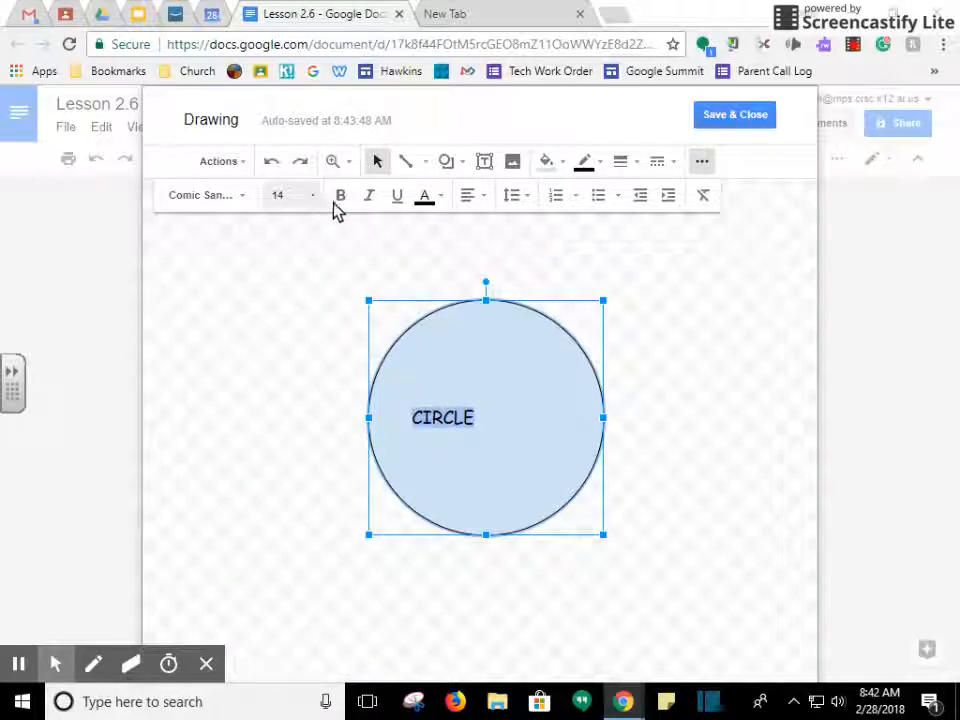
{"action": "left_click", "coordinate": [341, 197]}
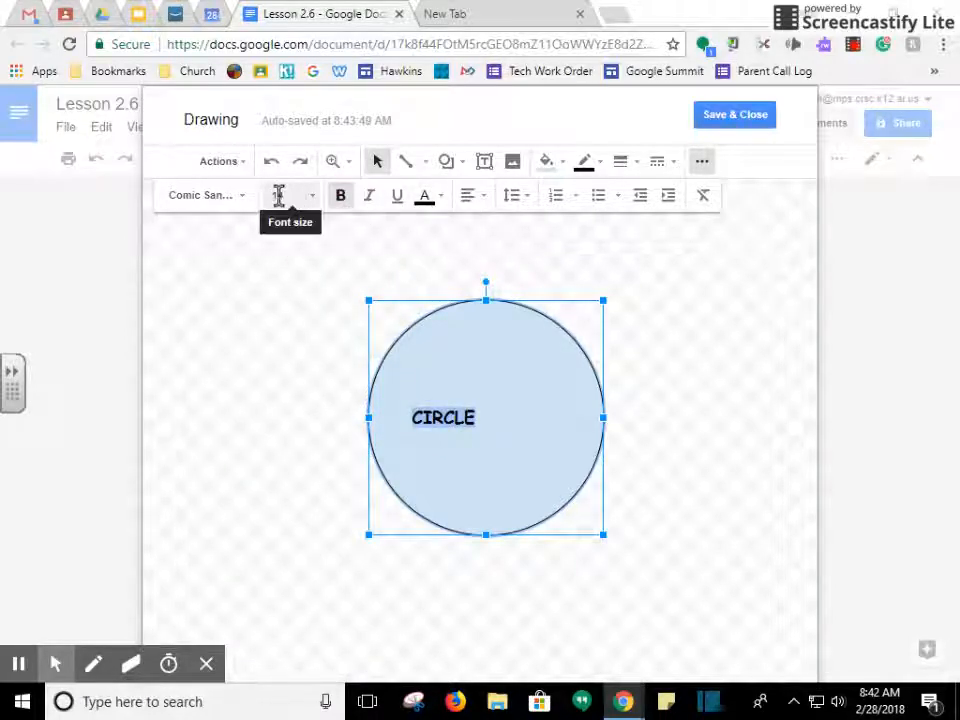
{"action": "left_click", "coordinate": [482, 206]}
{"action": "left_click", "coordinate": [497, 225]}
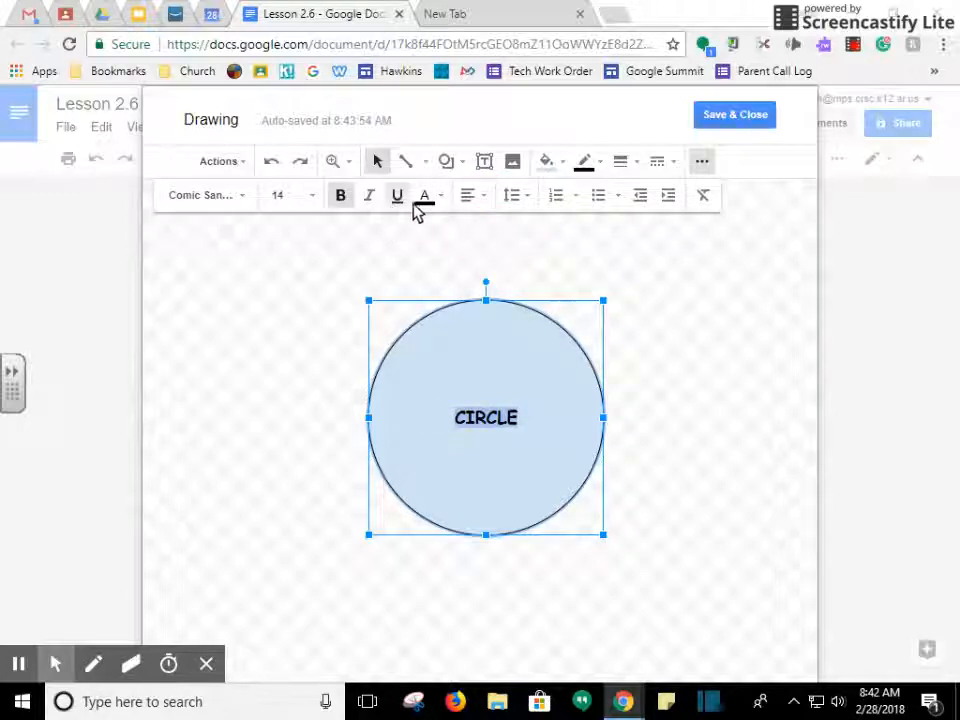
{"action": "left_click", "coordinate": [420, 200]}
{"action": "left_click", "coordinate": [585, 265]}
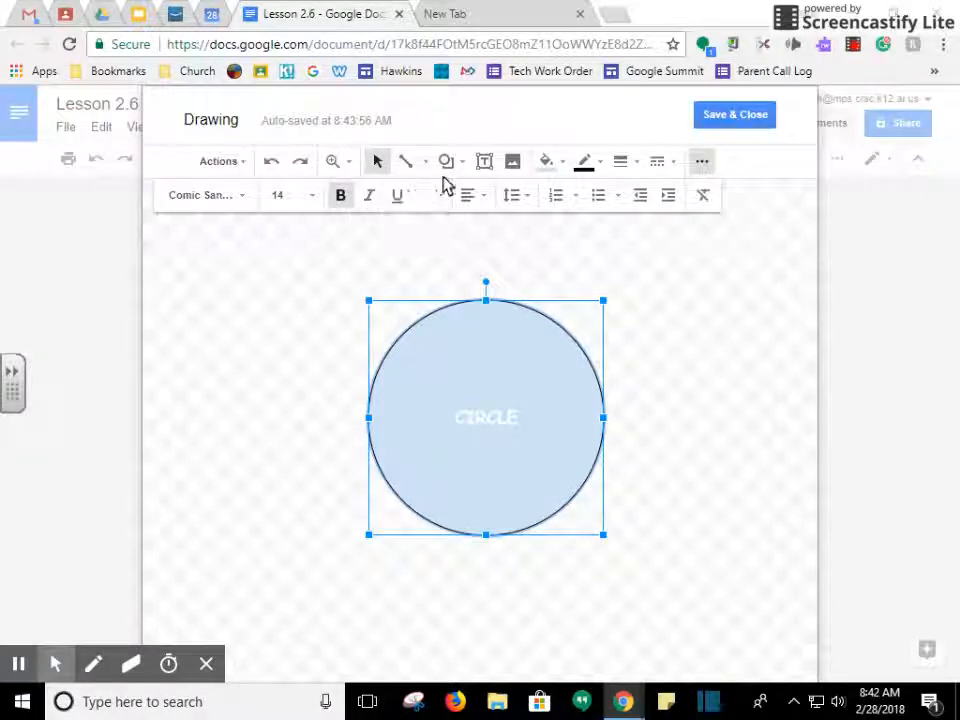
- Fill the circle with solid green
{"action": "left_click", "coordinate": [563, 164]}
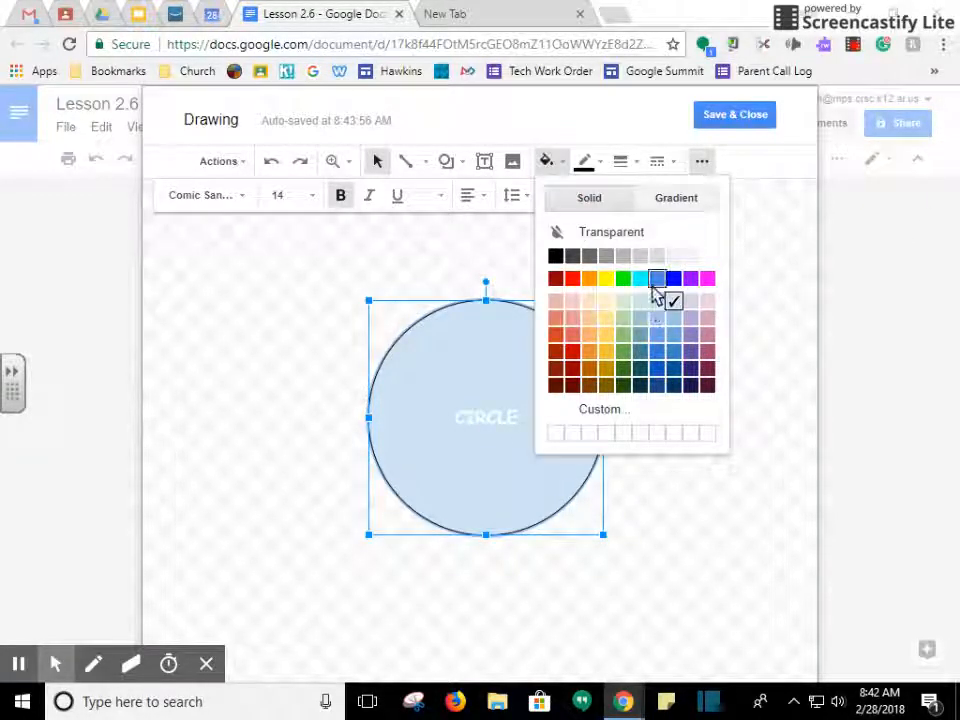
{"action": "left_click", "coordinate": [623, 280]}
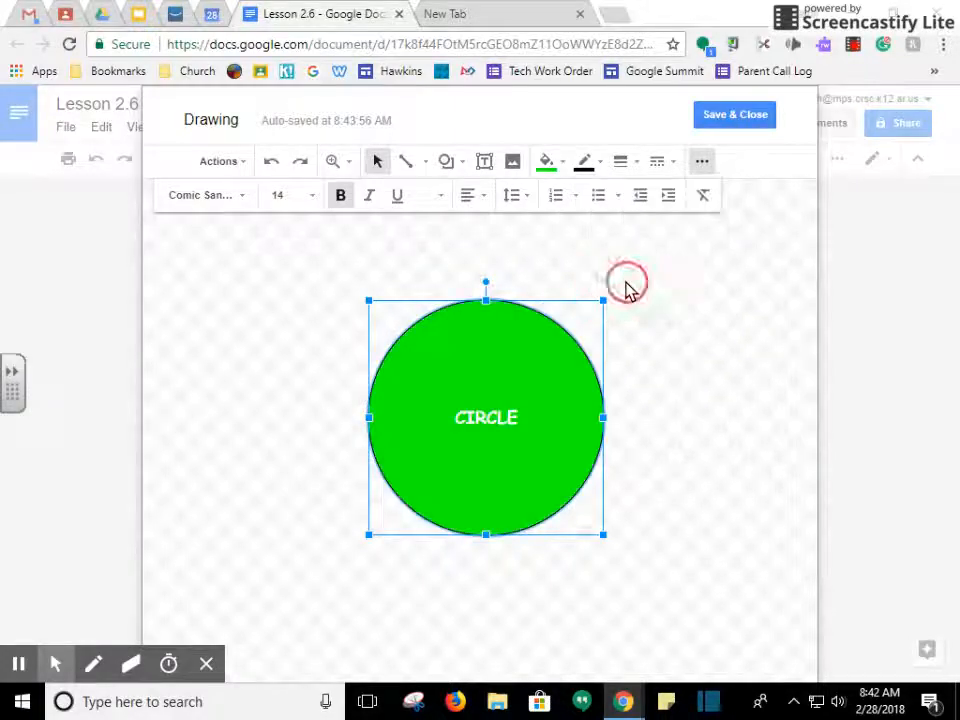
{"action": "left_click", "coordinate": [563, 165]}
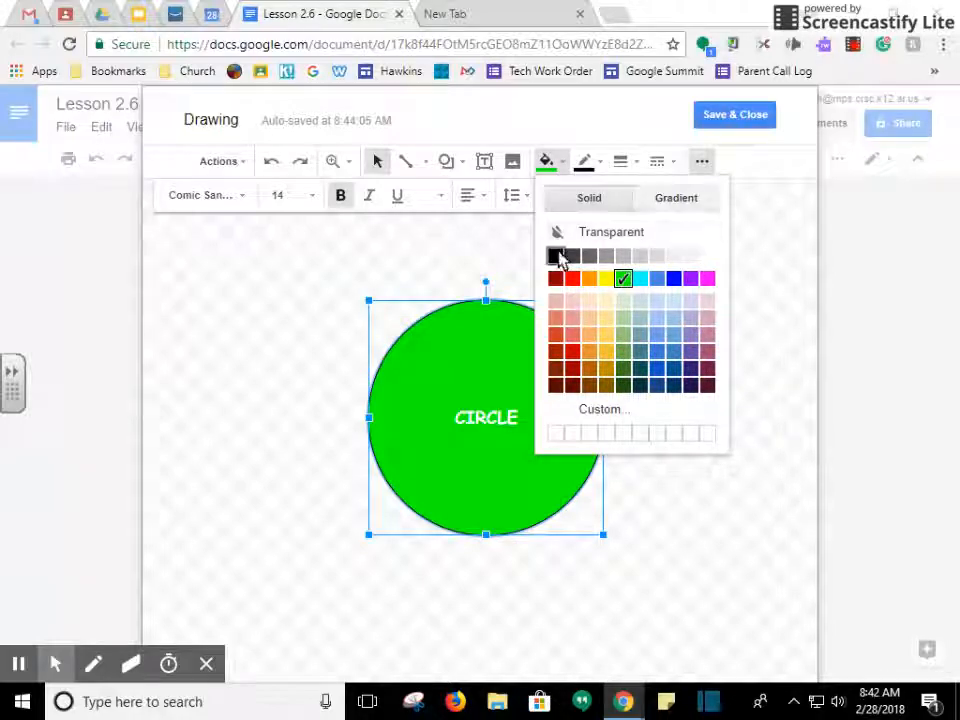
{"action": "left_click", "coordinate": [572, 279]}
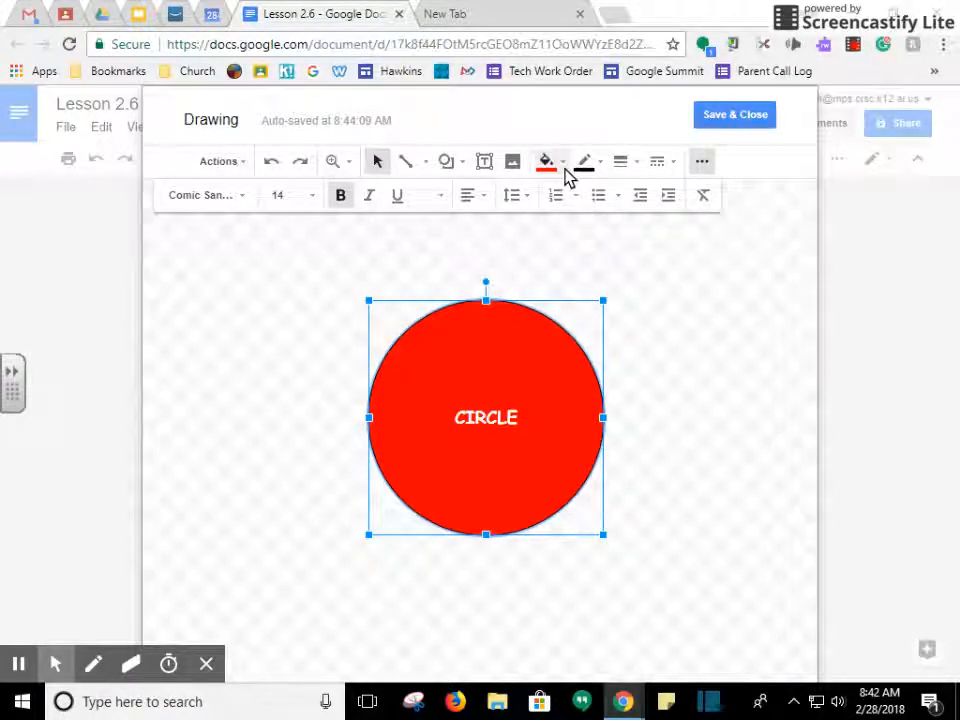
{"action": "left_click", "coordinate": [563, 165]}
{"action": "left_click", "coordinate": [621, 282]}
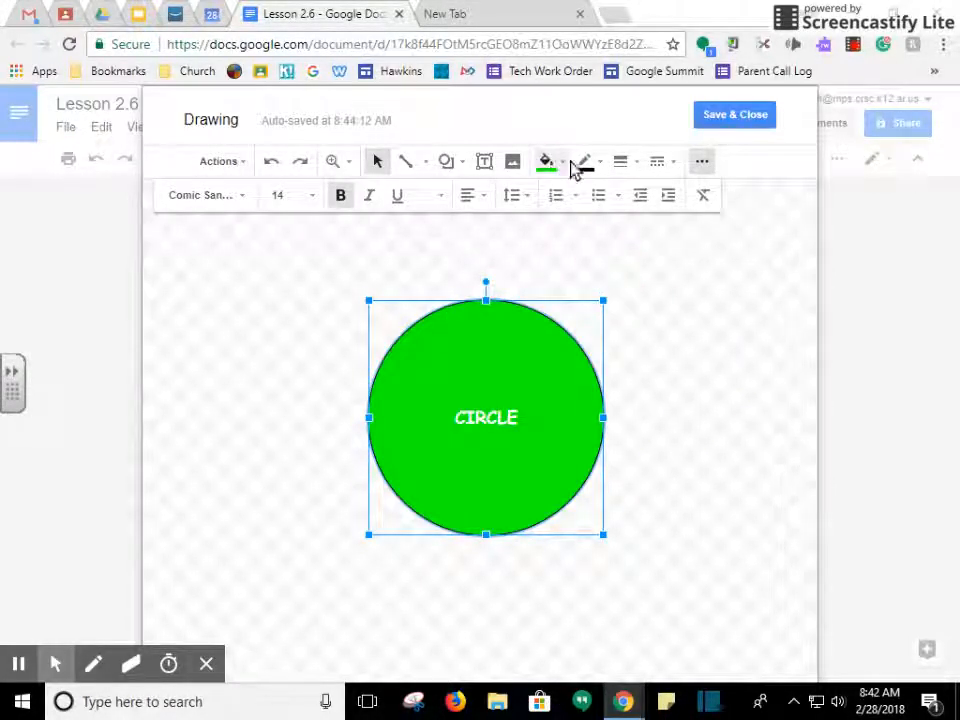
- Give the circle a red border with a 3px line weight, and save and close the drawing
{"action": "left_click", "coordinate": [582, 163]}
{"action": "left_click", "coordinate": [610, 243]}
{"action": "left_click", "coordinate": [620, 161]}
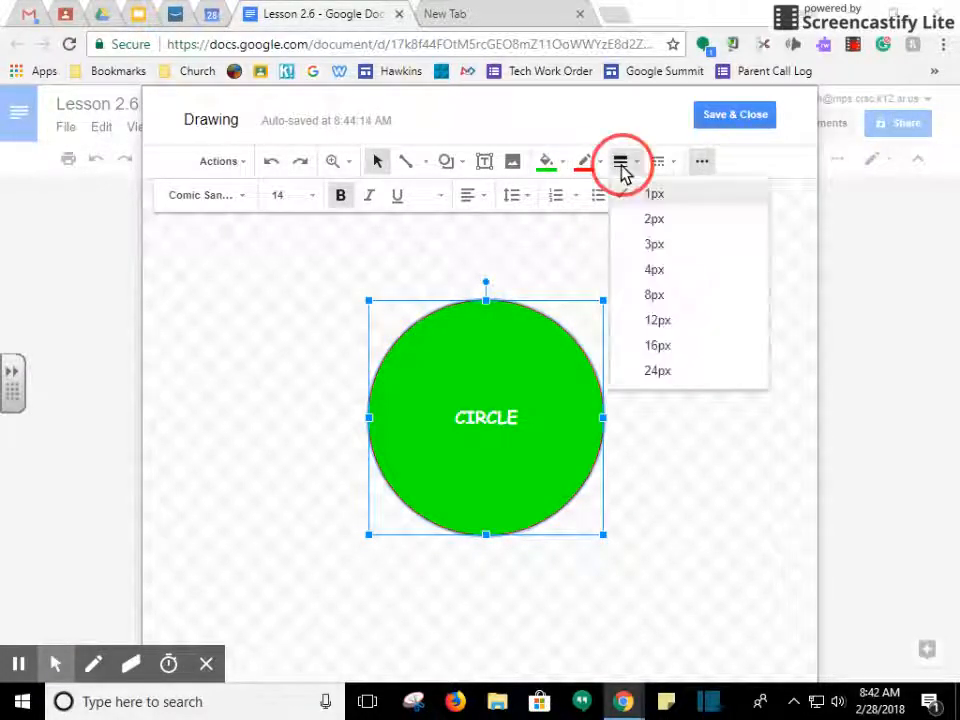
{"action": "left_click", "coordinate": [640, 245]}
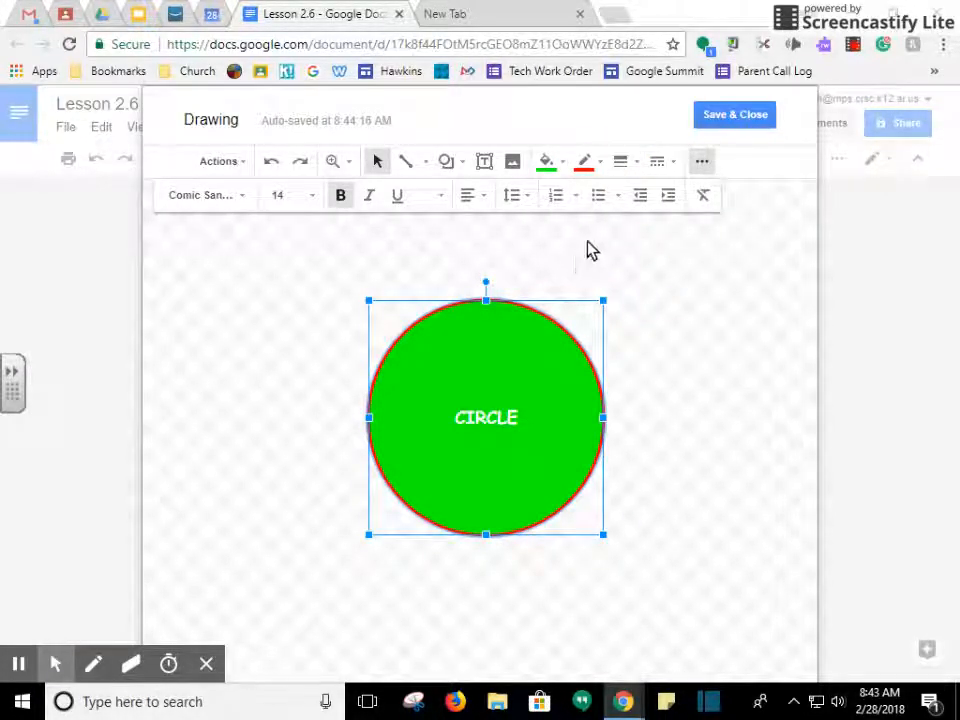
{"action": "left_click", "coordinate": [730, 119]}
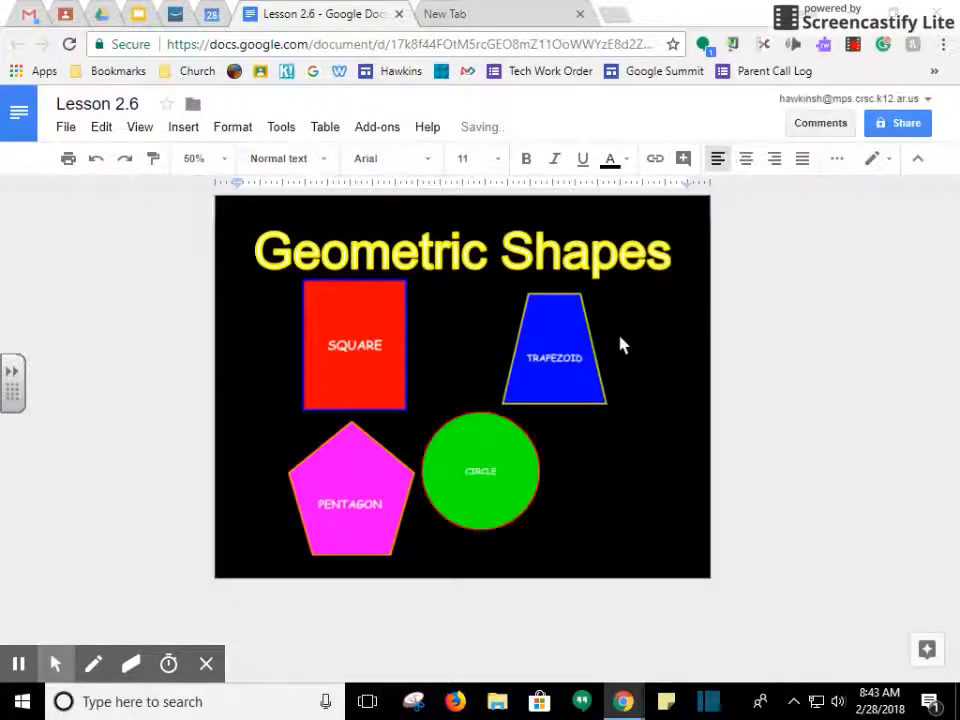
- Set the circle drawing to wrap text, move it below the trapezoid beside the pentagon, and enlarge it slightly
{"action": "left_click", "coordinate": [482, 472]}
{"action": "left_click", "coordinate": [540, 552]}
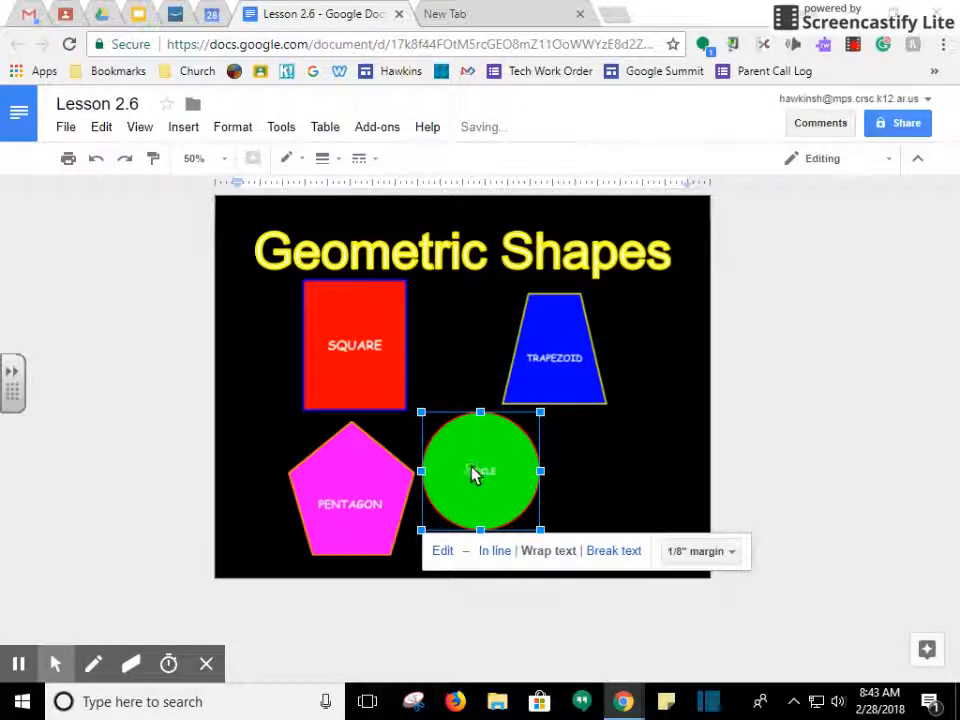
{"action": "left_click_drag", "start_coordinate": [476, 471], "coordinate": [543, 481]}
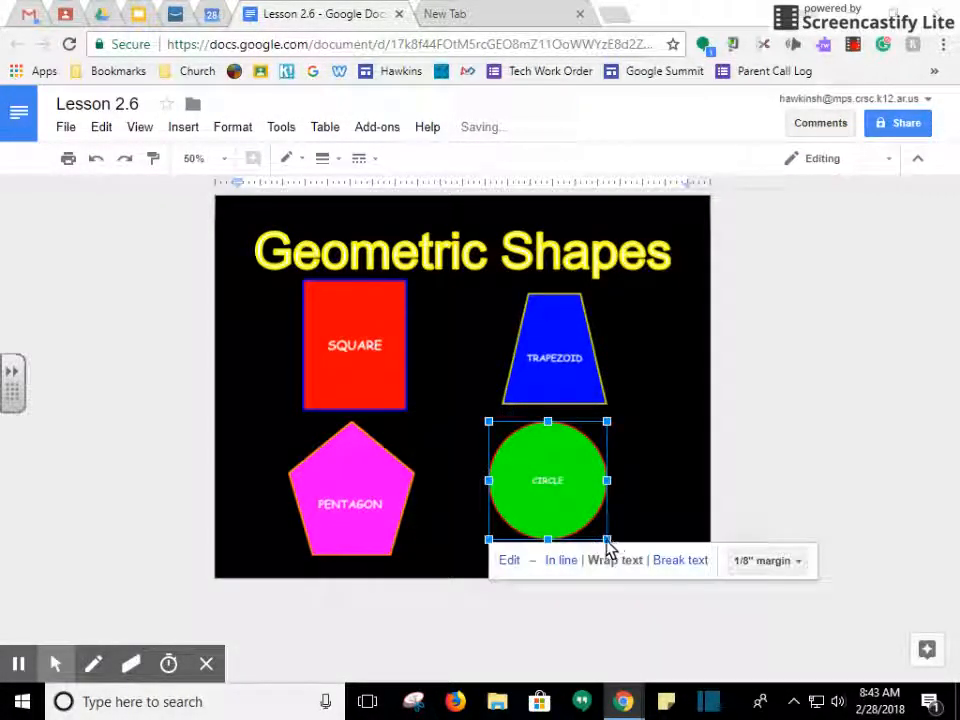
{"action": "left_click_drag", "start_coordinate": [617, 556], "coordinate": [621, 561]}
- Nudge the circle slightly downward and enlarge the trapezoid a little above it
{"action": "left_click", "coordinate": [529, 369]}
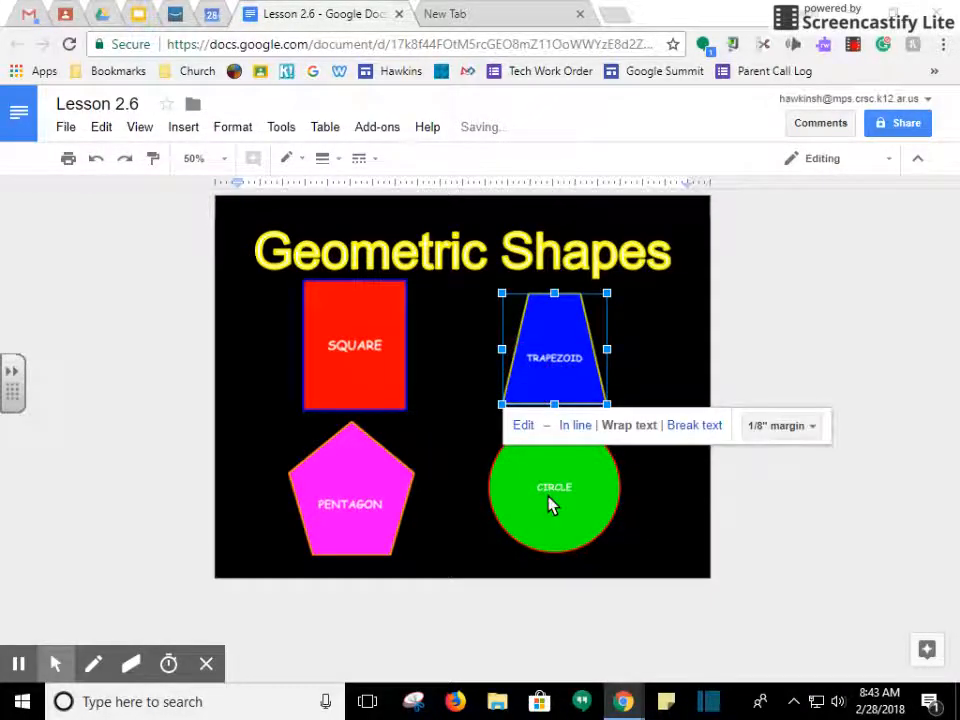
{"action": "left_click", "coordinate": [556, 512]}
{"action": "left_click", "coordinate": [554, 384]}
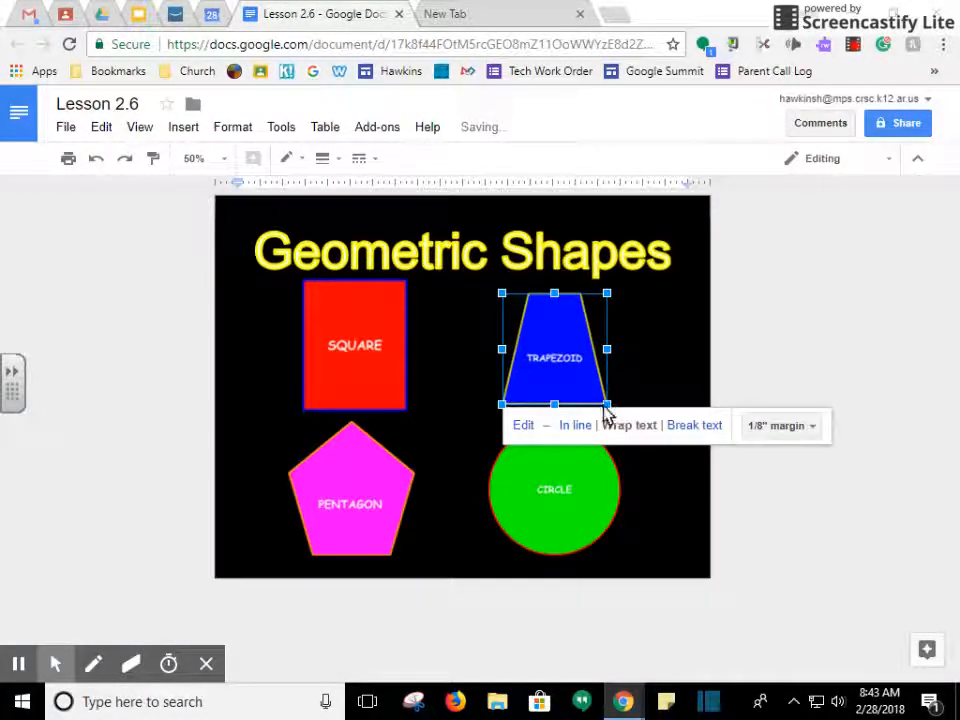
{"action": "left_click_drag", "start_coordinate": [606, 413], "coordinate": [612, 418]}
{"action": "left_click", "coordinate": [552, 370]}
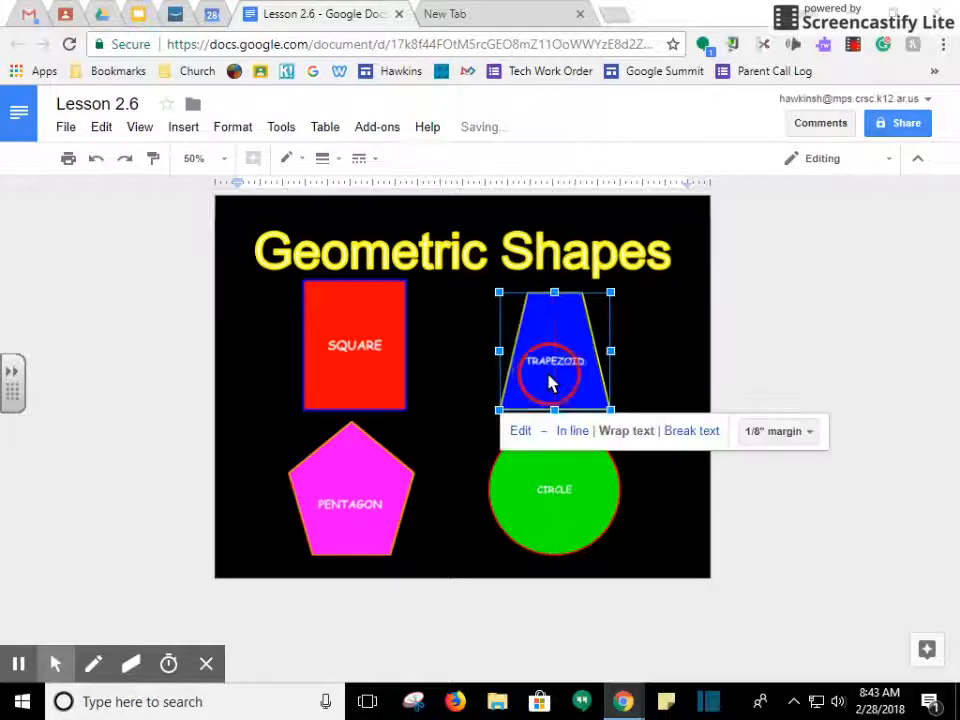
{"action": "left_click", "coordinate": [761, 346]}
{"action": "left_click", "coordinate": [545, 372]}
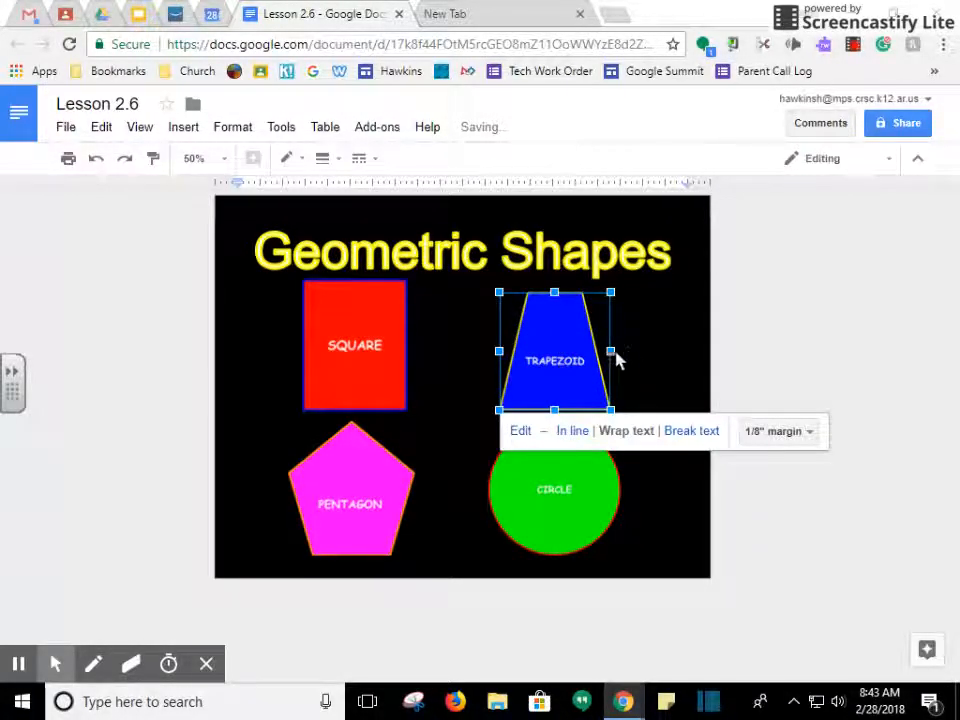